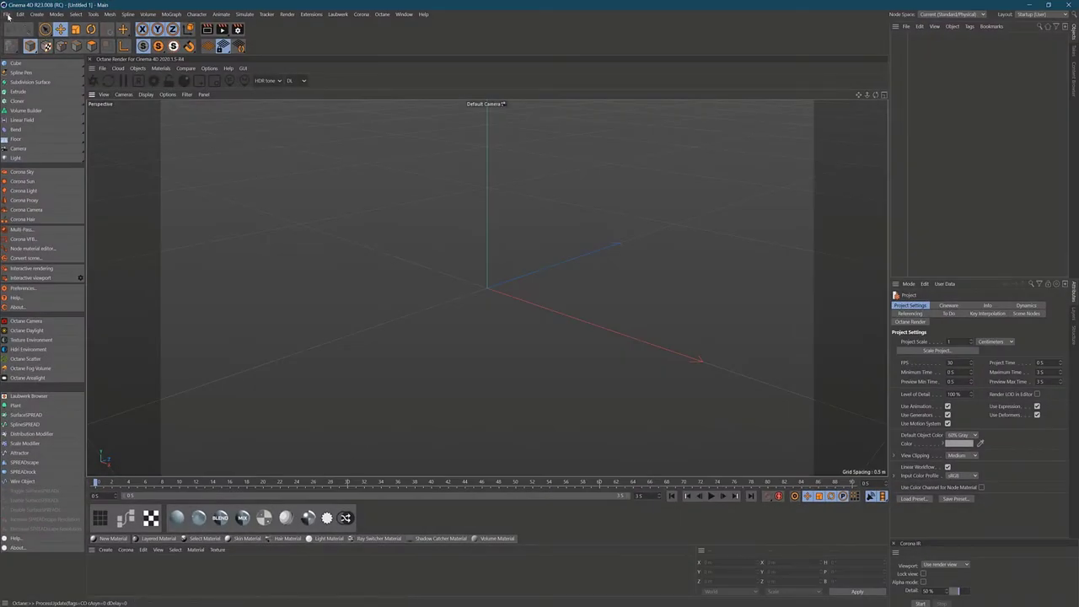
Merge the 'Corona Distance Shader' scene file from the Desktop via File > Merge Project
click(7, 15)
click(30, 49)
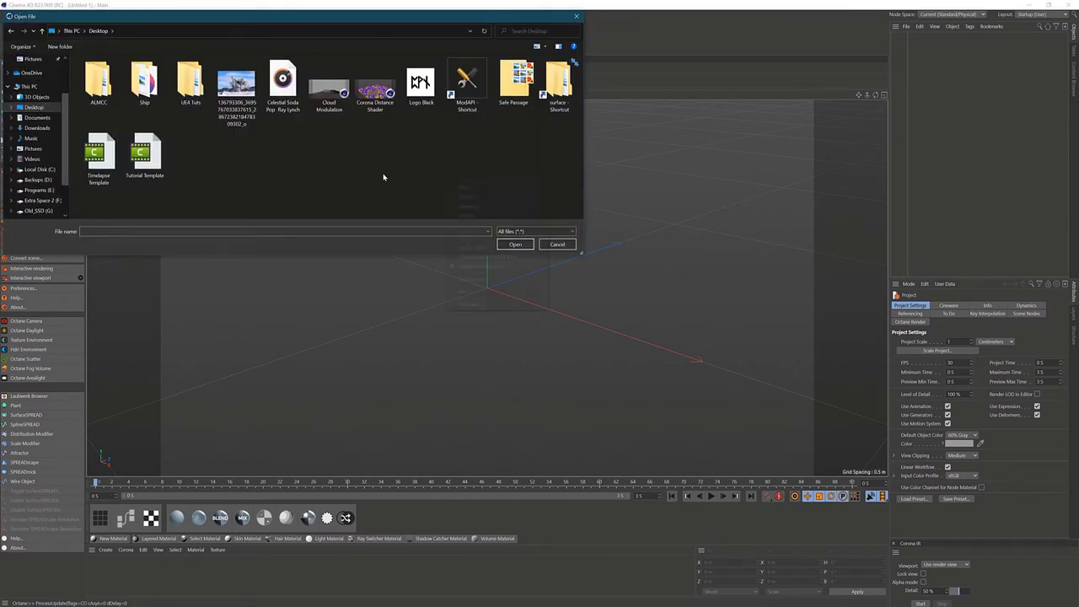
click(375, 89)
click(516, 243)
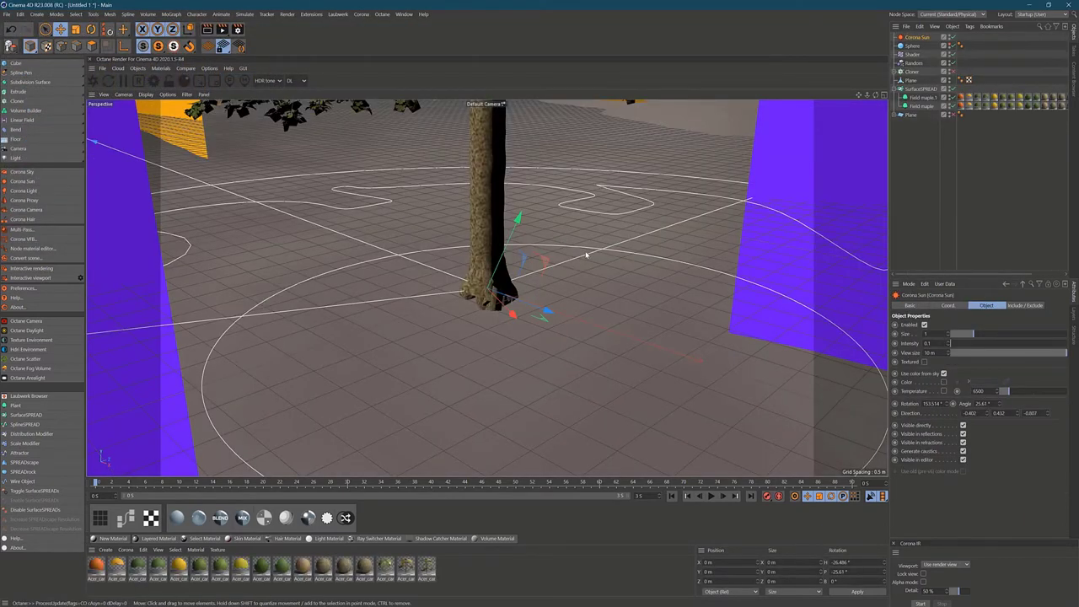
Dolly out and orbit the view to see the whole field of scattered purple and orange planes
drag(866, 94, 875, 96)
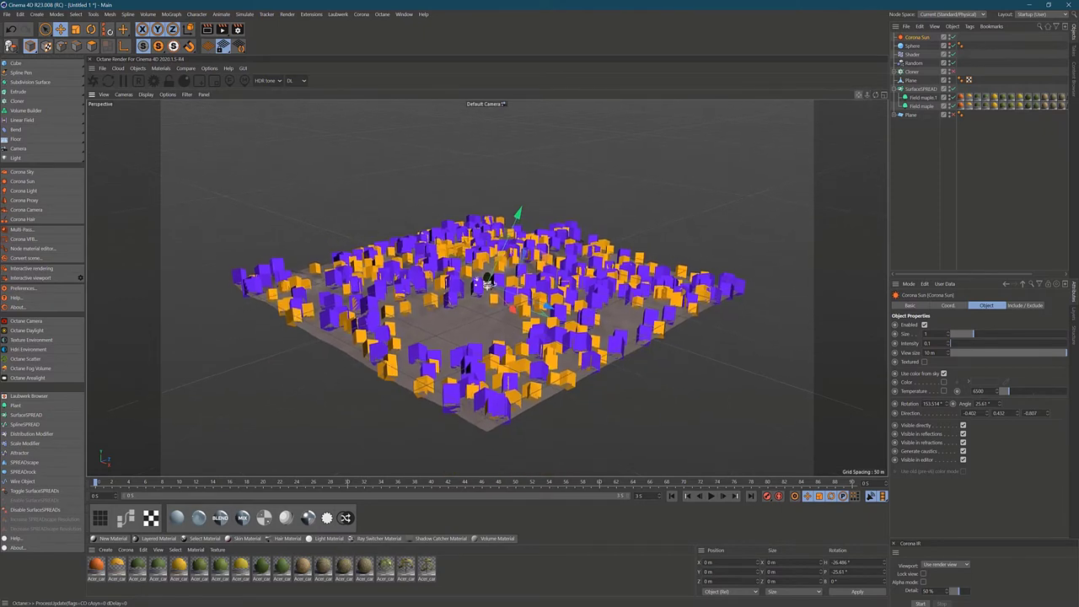
alt+drag(487, 284, 488, 288)
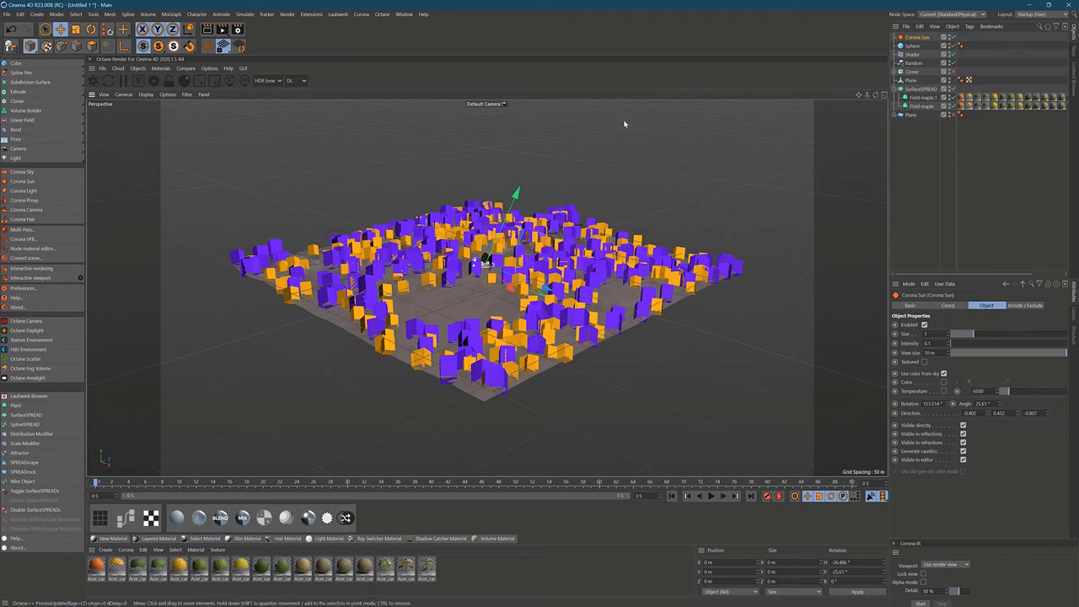
Deselect the Corona Sun and turn off SurfaceSPREAD's visibility, leaving only the displaced terrain
click(988, 186)
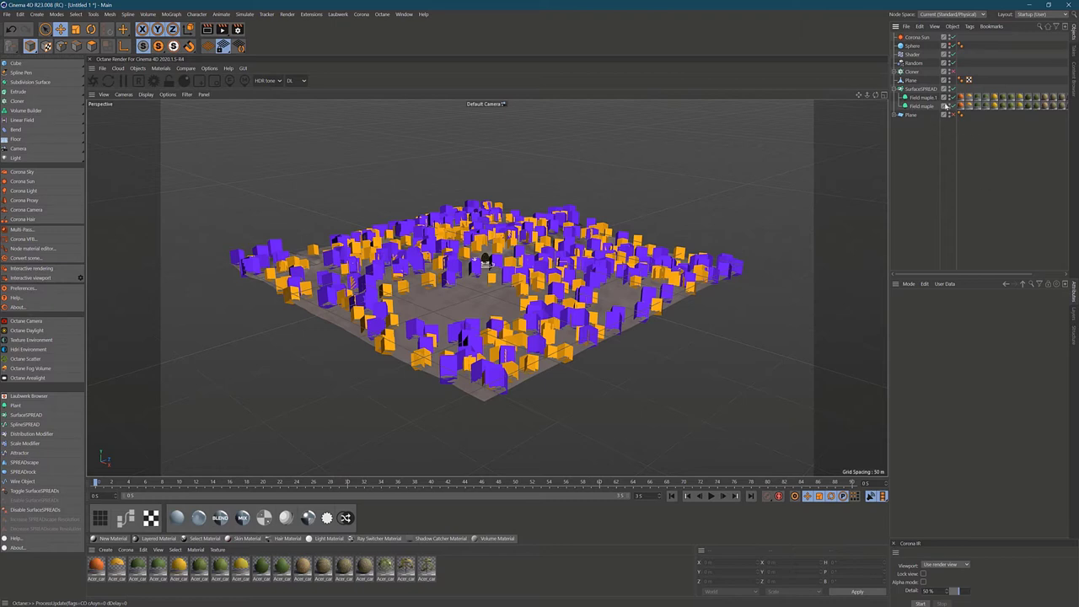
click(951, 89)
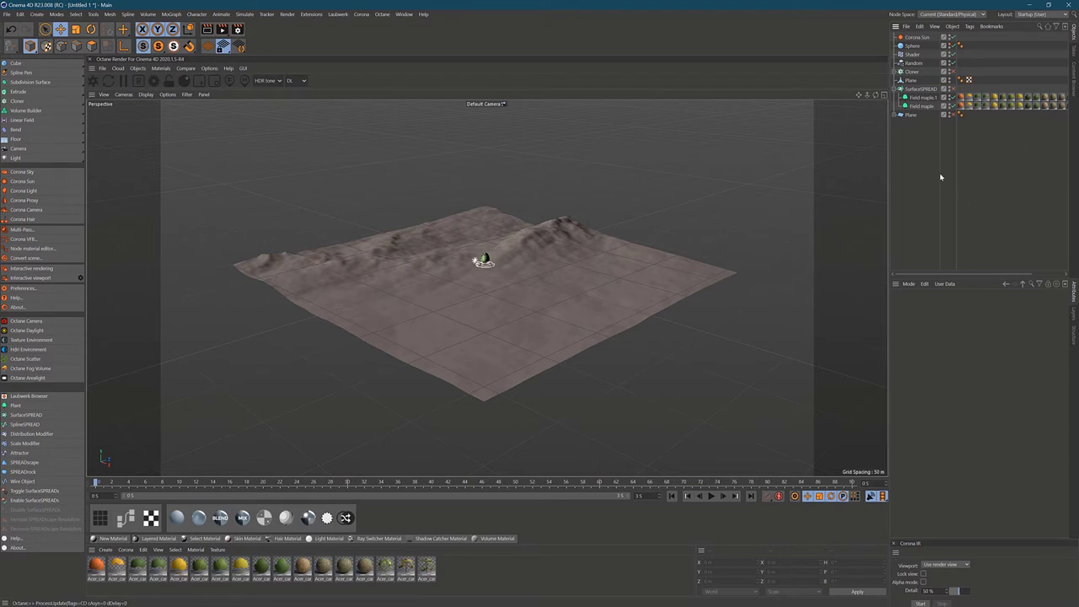
Delete the Field maple.1 and Field maple tree objects under SurfaceSPREAD
click(925, 98)
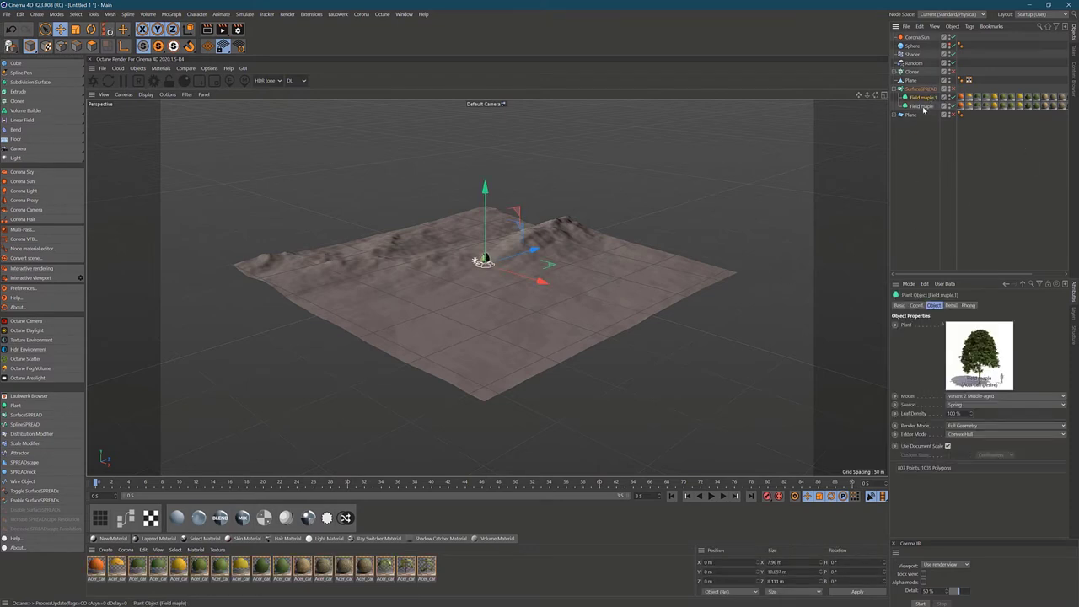
key(Delete)
click(927, 98)
key(Delete)
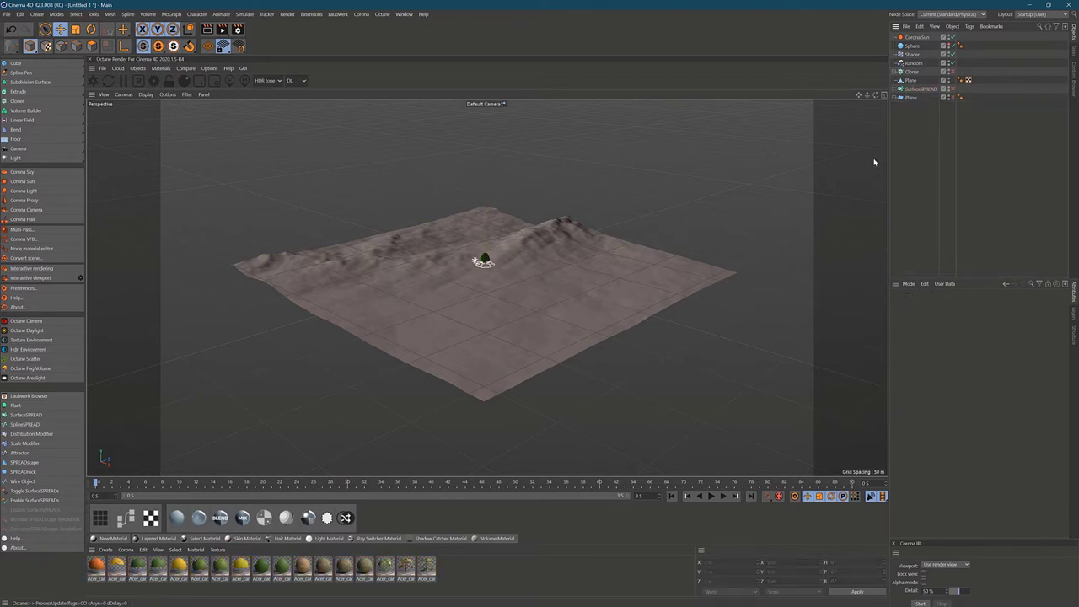
Delete the duplicate materials from the Material Manager
click(125, 550)
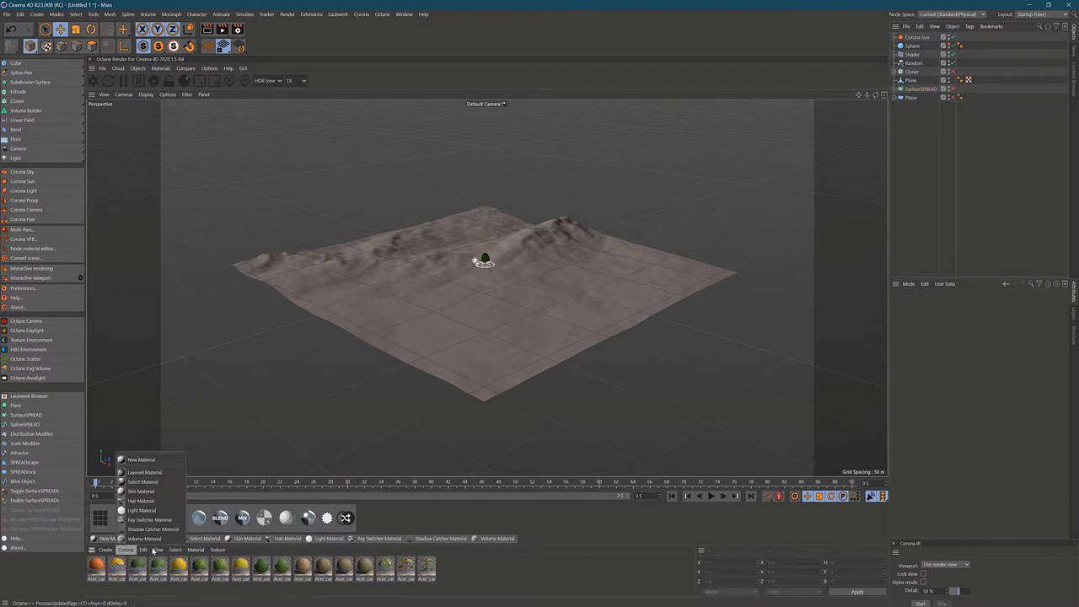
click(152, 494)
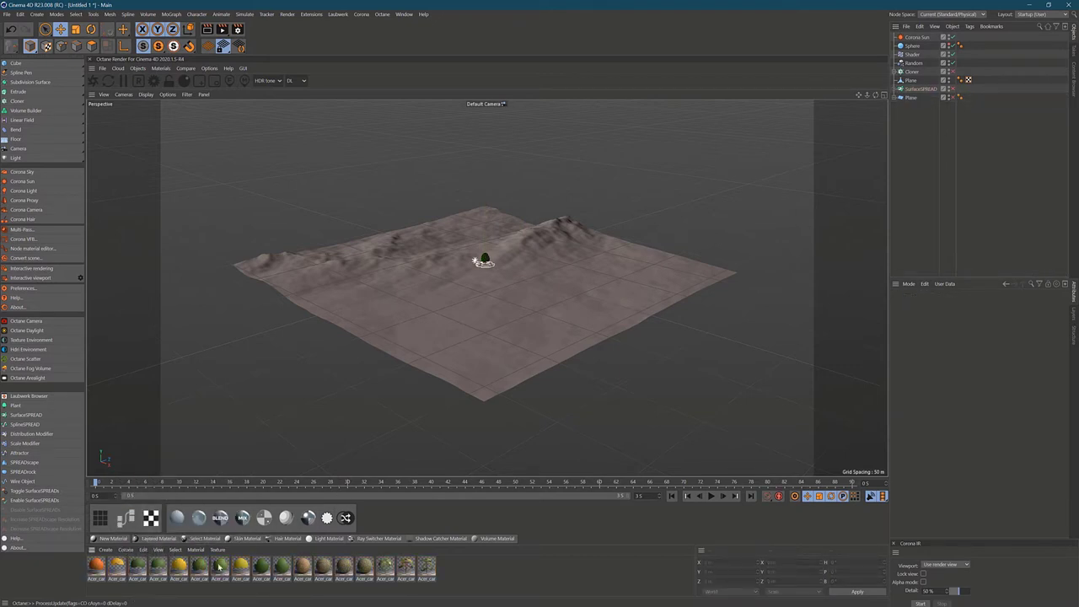
click(144, 549)
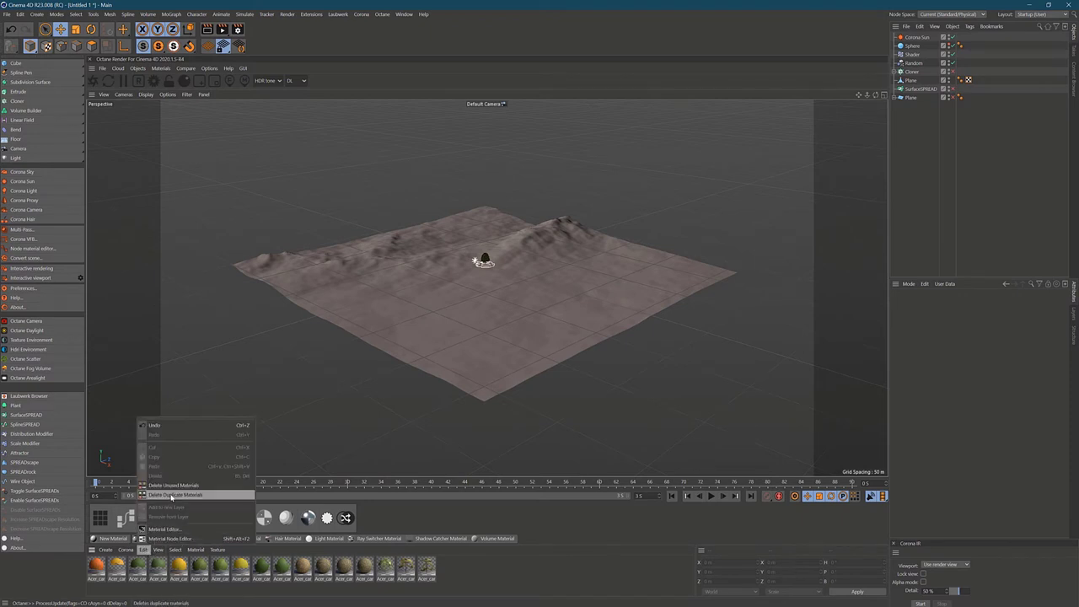
click(172, 495)
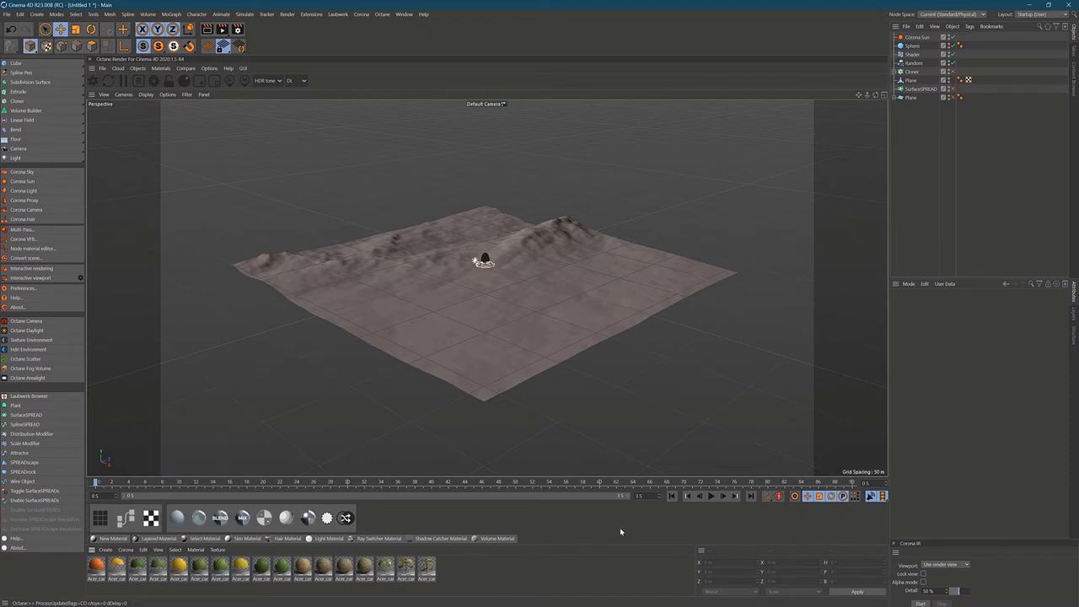
Expand the Cloner and delete both Field maple objects beneath it
click(894, 71)
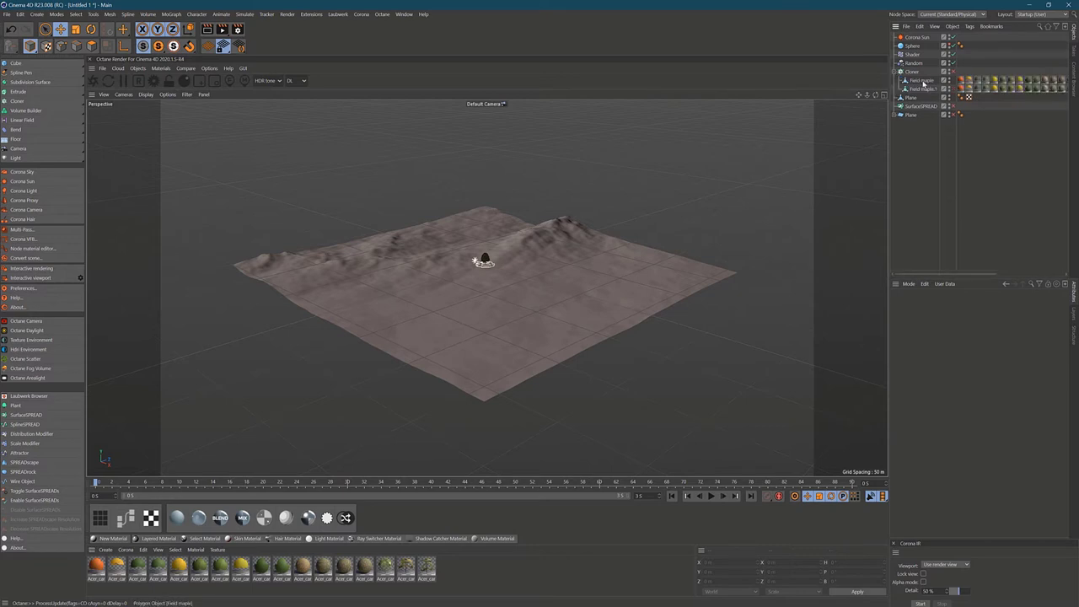
click(923, 83)
shift+click(922, 89)
key(Delete)
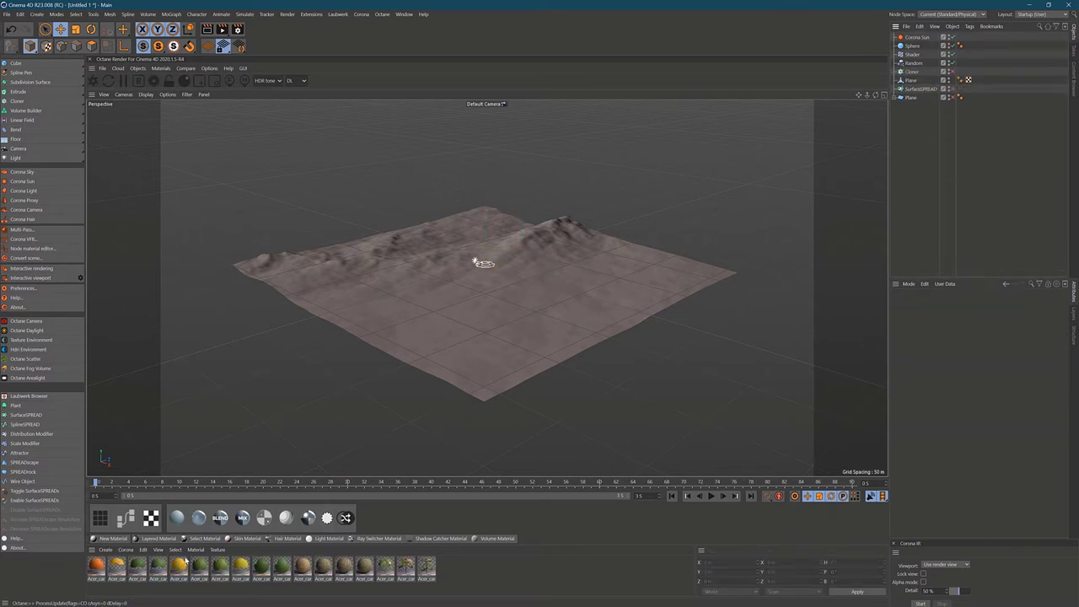
click(144, 551)
Delete all unused materials, leaving the material library empty
click(179, 489)
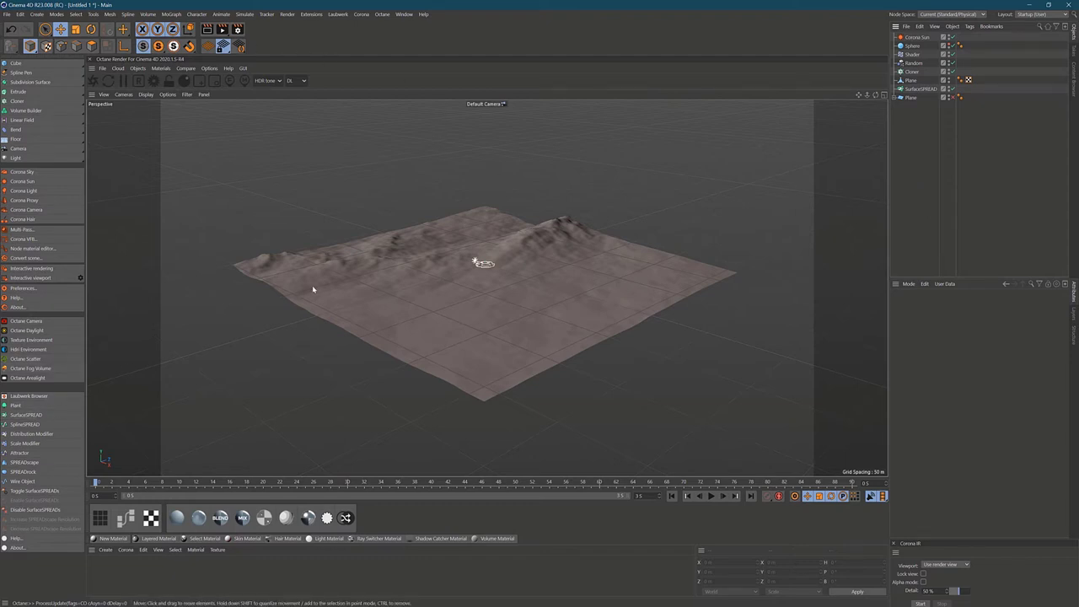
right_click(395, 43)
click(378, 45)
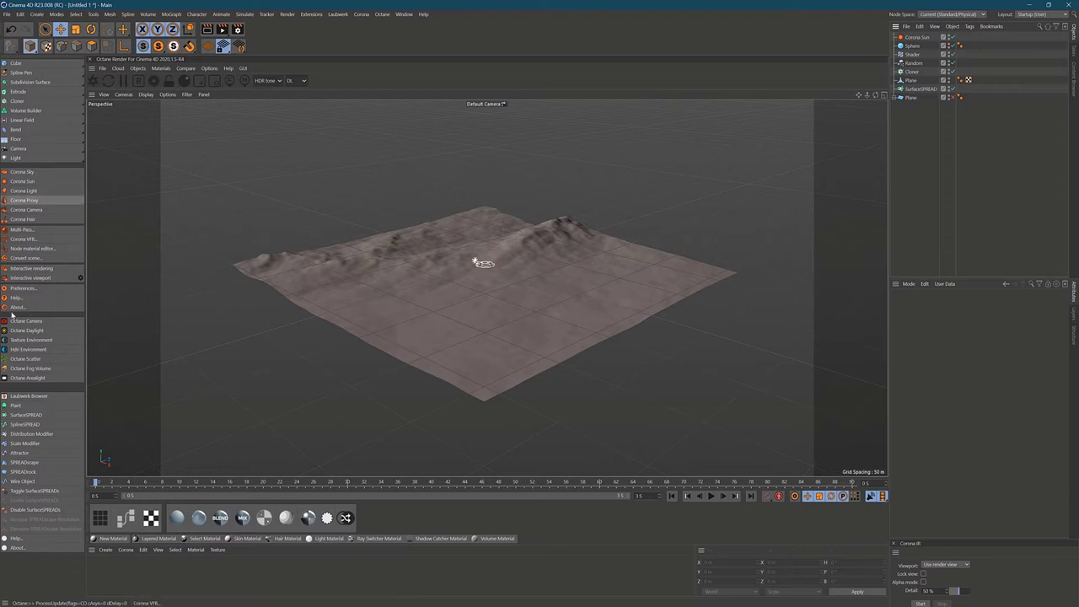
Browse the Extensions menu and a palette context menu without changing anything
click(311, 15)
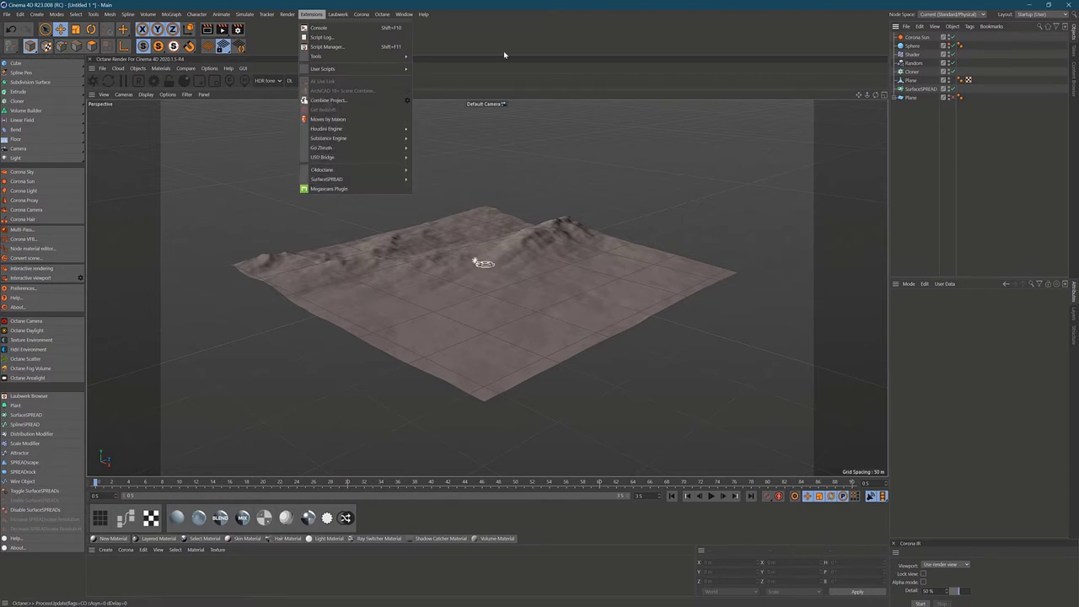
right_click(569, 30)
click(493, 29)
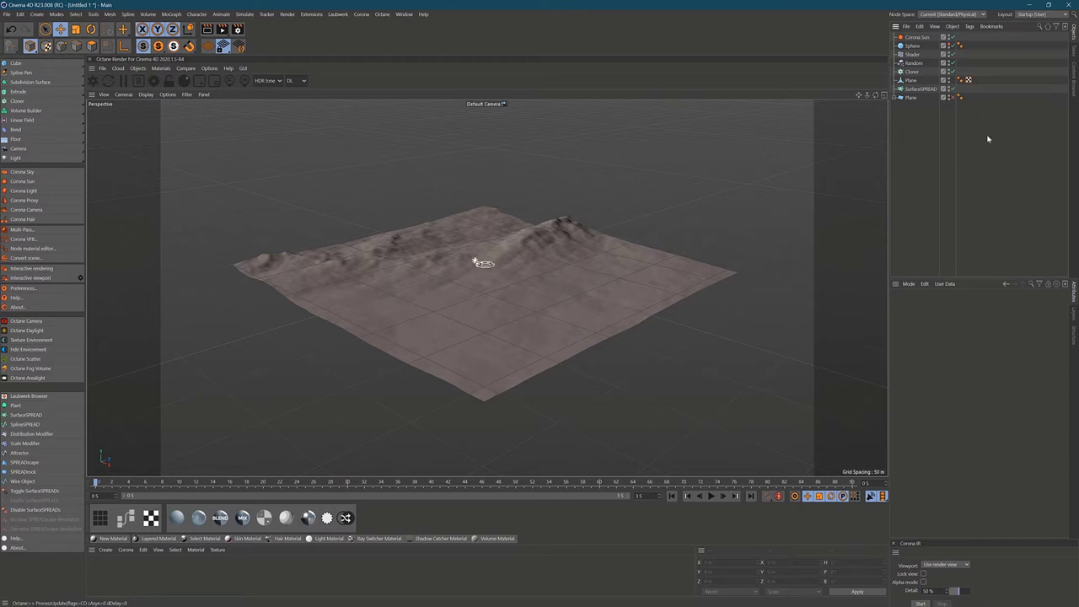
click(915, 88)
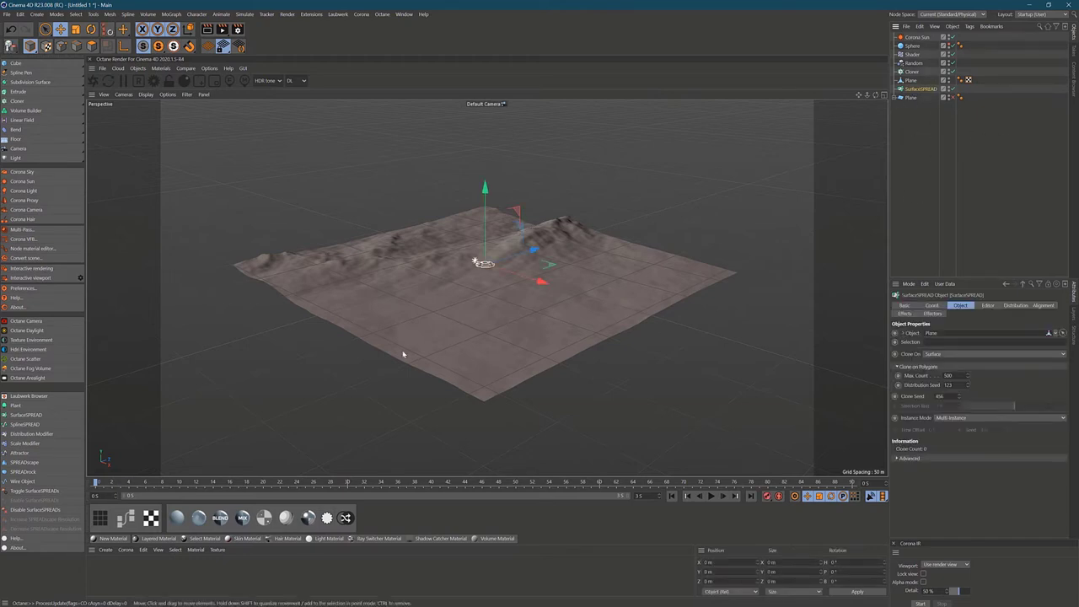
click(28, 395)
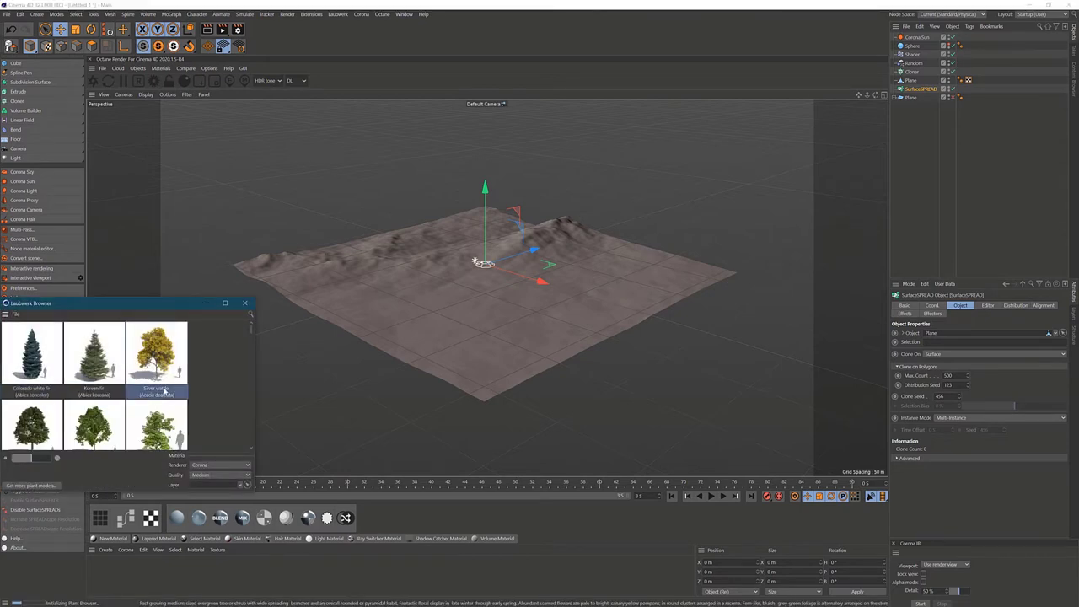
scroll(160, 392, down, 10)
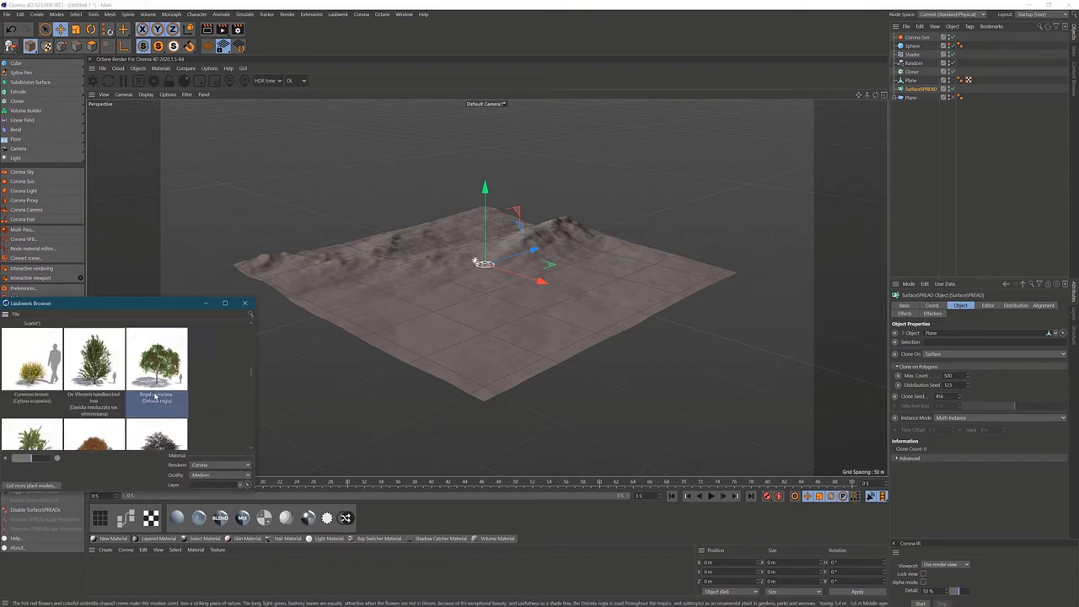
scroll(155, 394, up, 3)
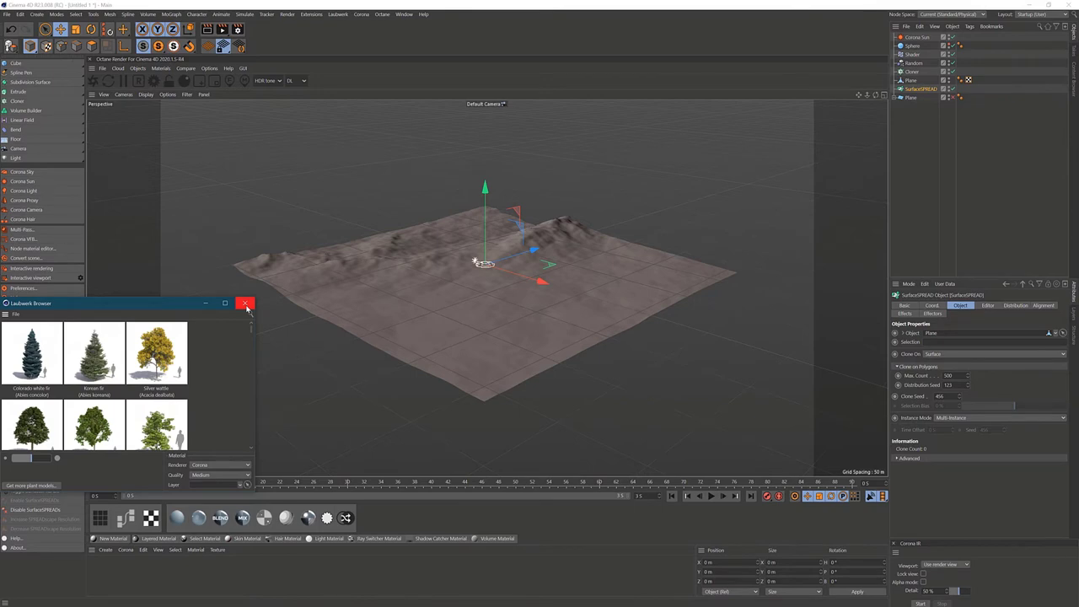
scroll(156, 354, down, 5)
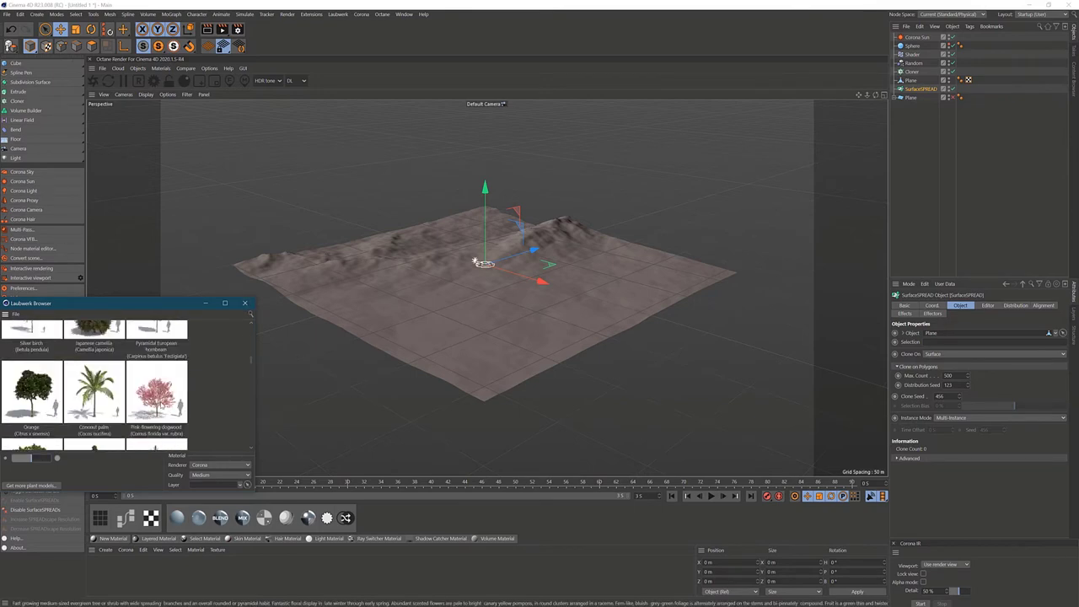
scroll(160, 406, up, 5)
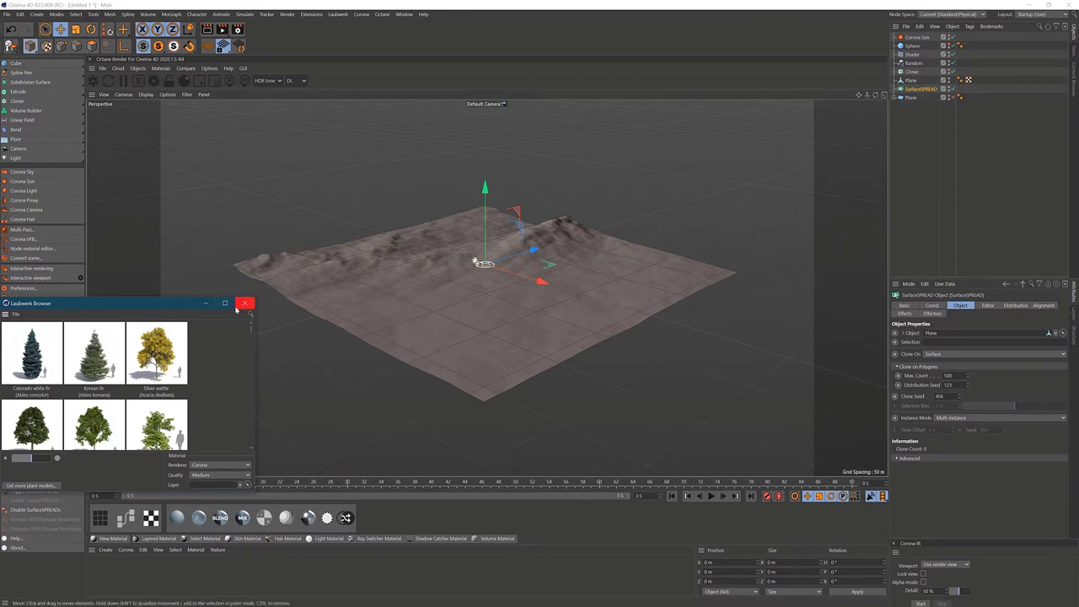
scroll(145, 397, down, 8)
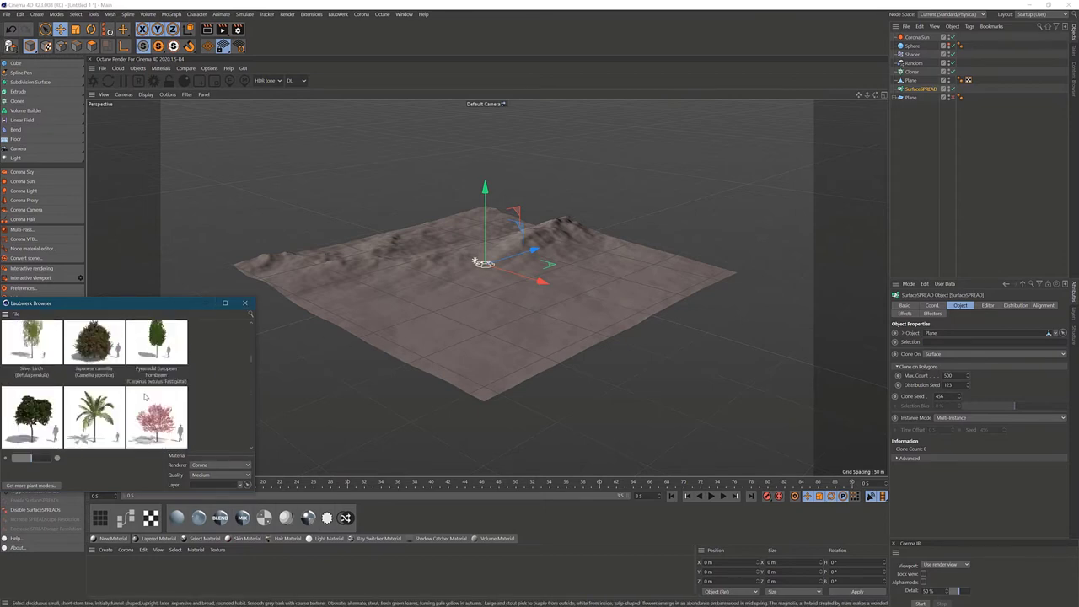
scroll(145, 397, up, 8)
Close the plant library, deselect SurfaceSPREAD, and add a Cylinder primitive
click(244, 303)
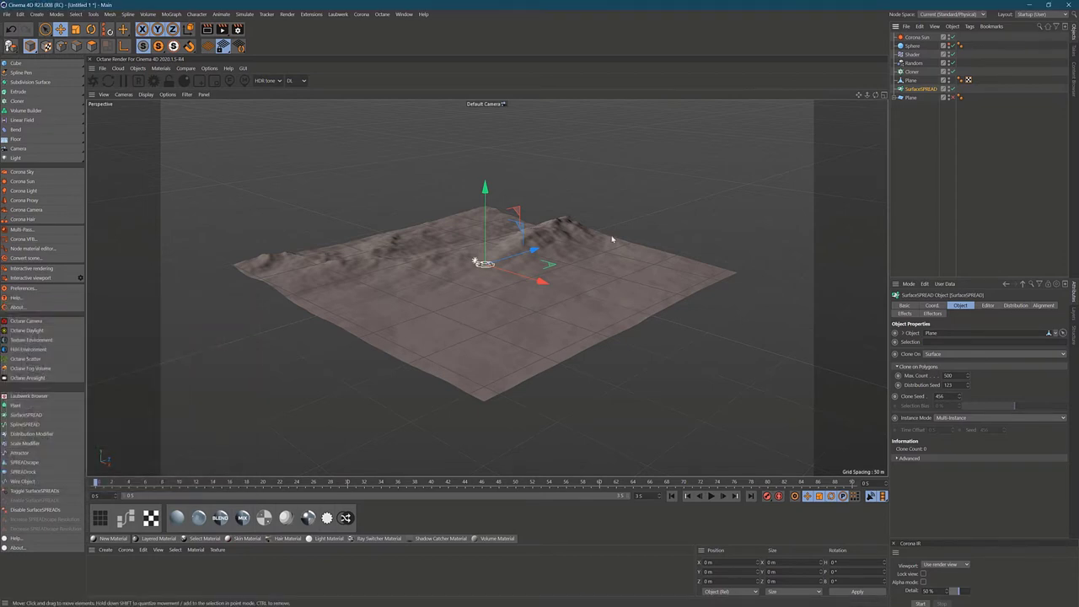
click(982, 128)
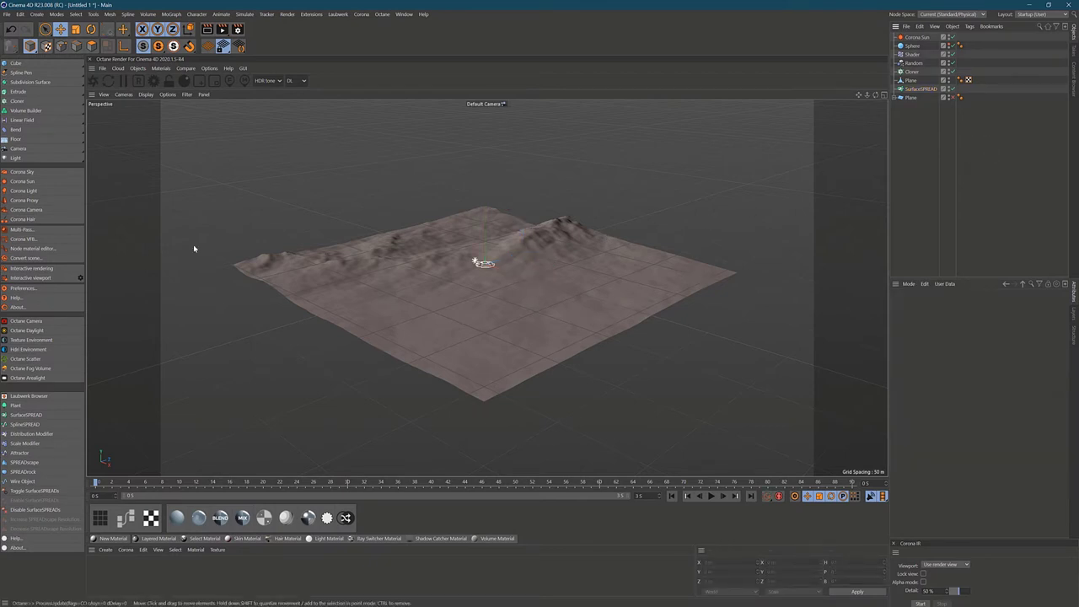
click(17, 63)
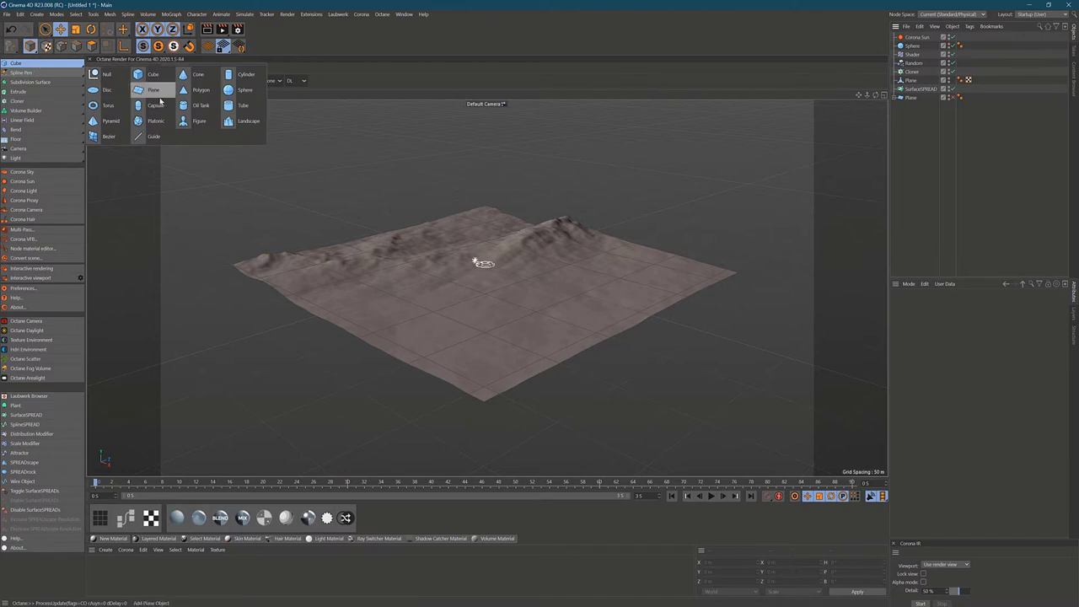
click(243, 74)
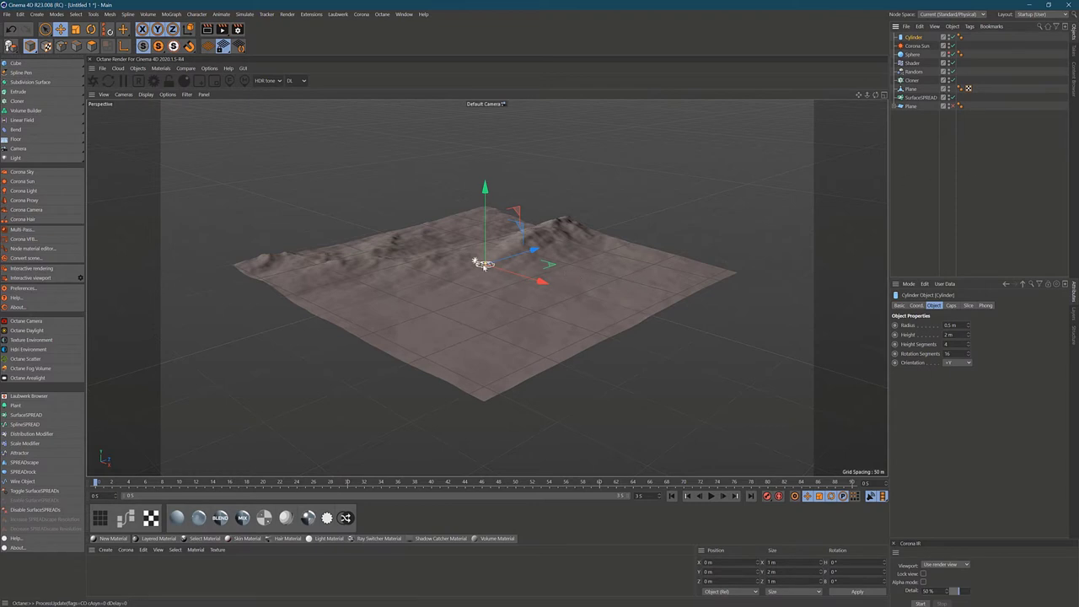
scroll(482, 263, up, 6)
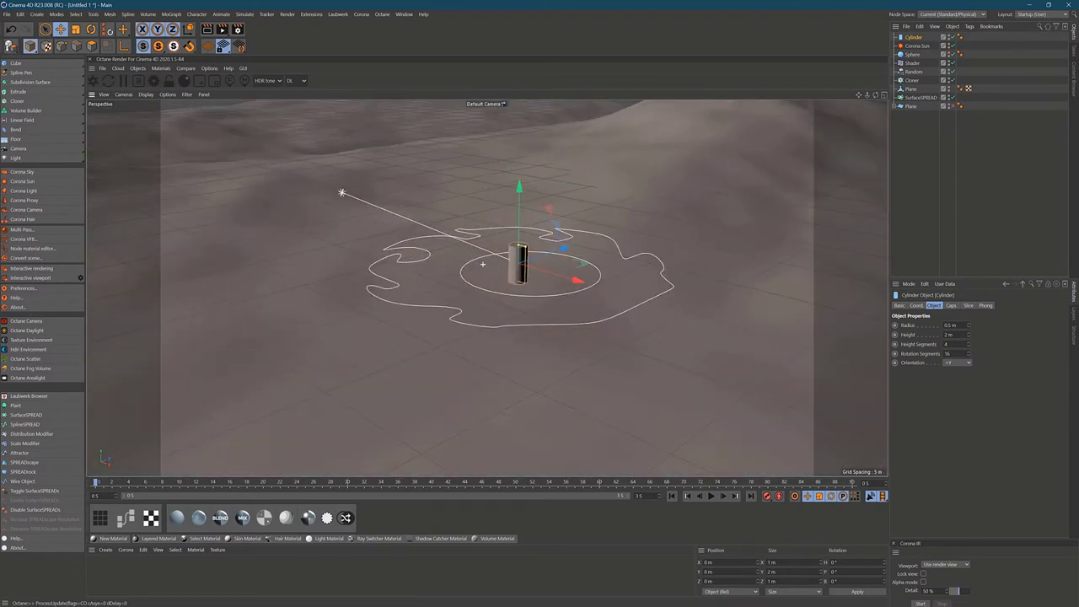
scroll(482, 264, down, 8)
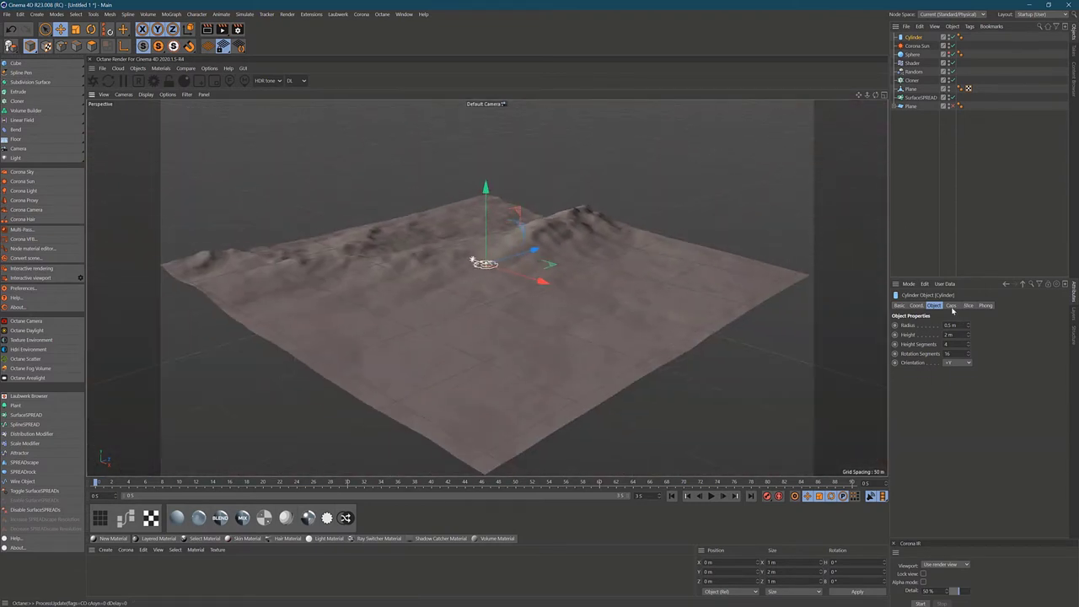
Set the cylinder's height to 15 m and raise it above the terrain
click(948, 335)
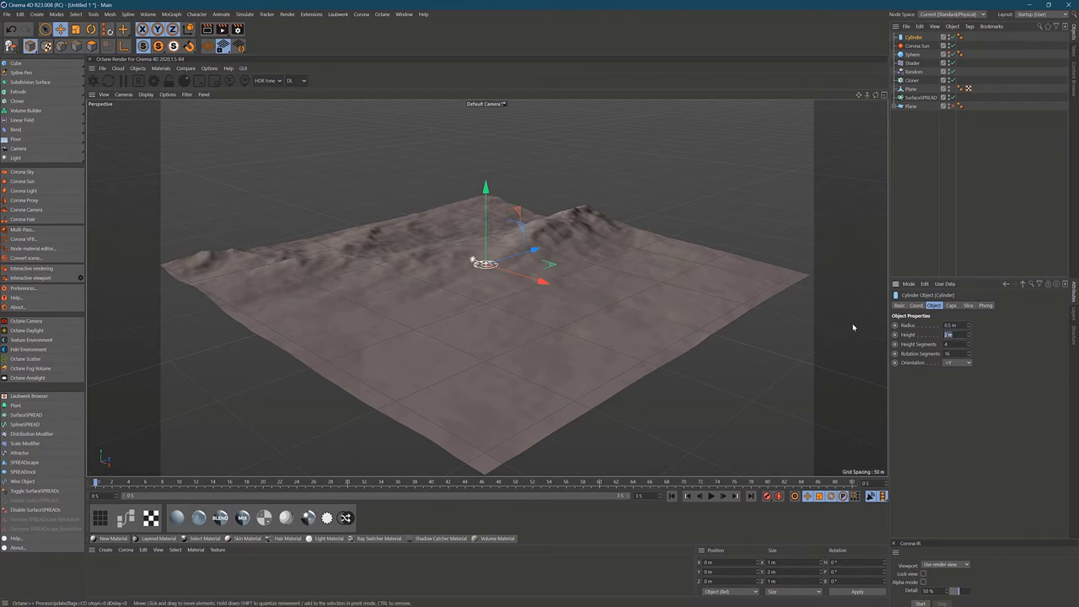
key(BackSpace)
text(15)
key(Return)
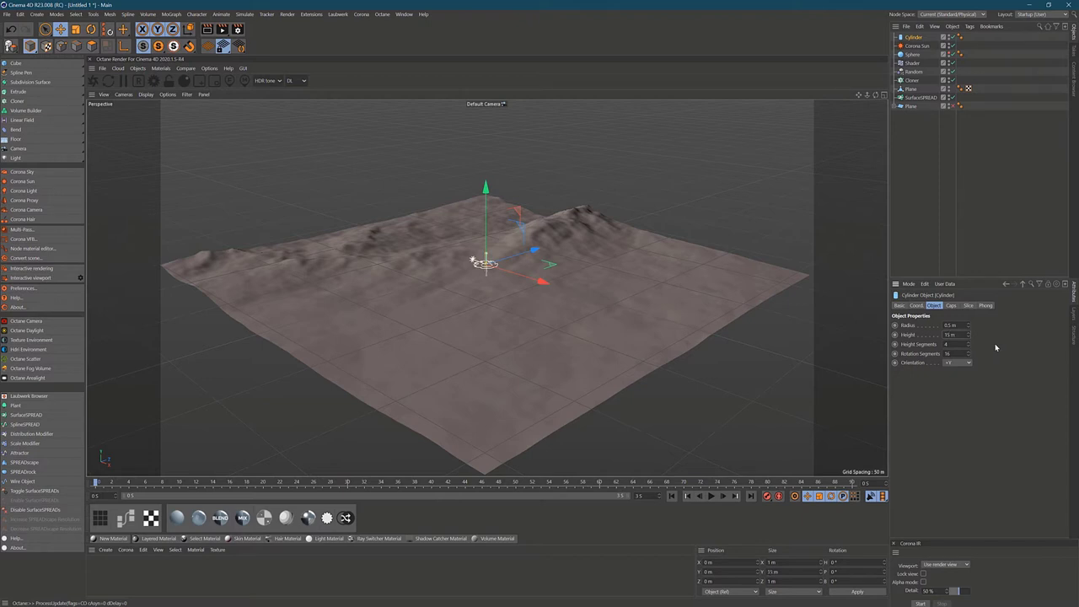
drag(489, 190, 489, 178)
click(937, 225)
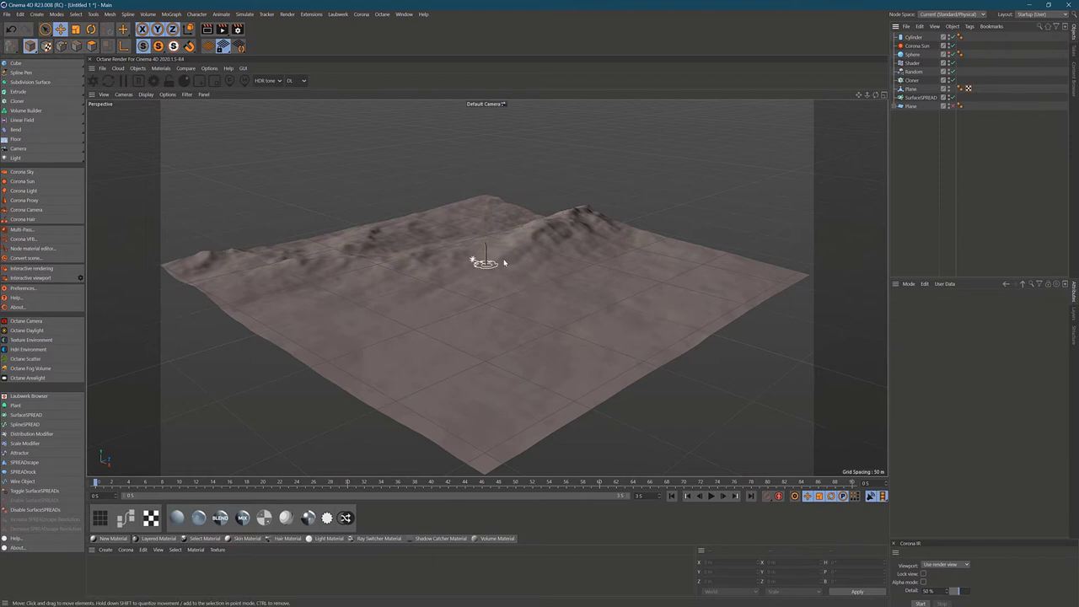
scroll(480, 256, up, 10)
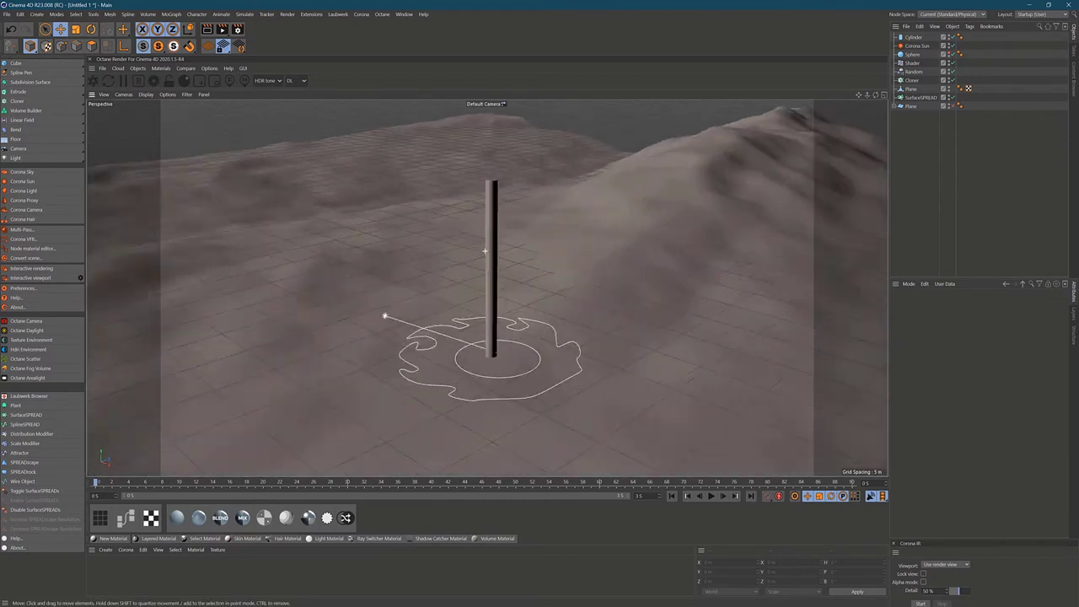
scroll(485, 251, down, 10)
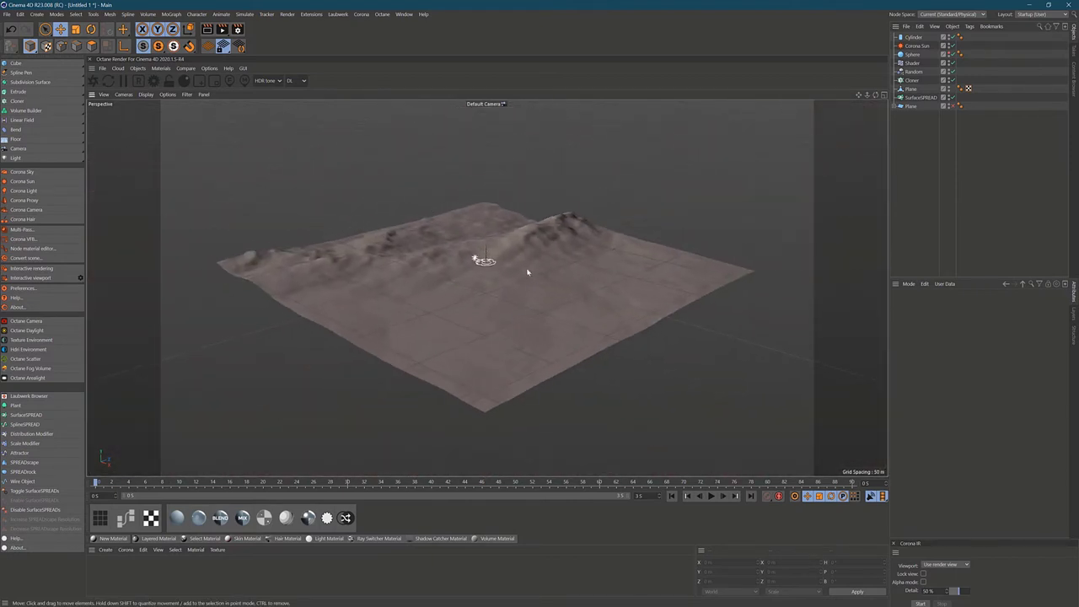
Duplicate the cylinder, nesting one under the Cloner and Cylinder.1 under SurfaceSPREAD
click(916, 38)
key(ctrl+c)
key(ctrl+v)
drag(916, 38, 914, 105)
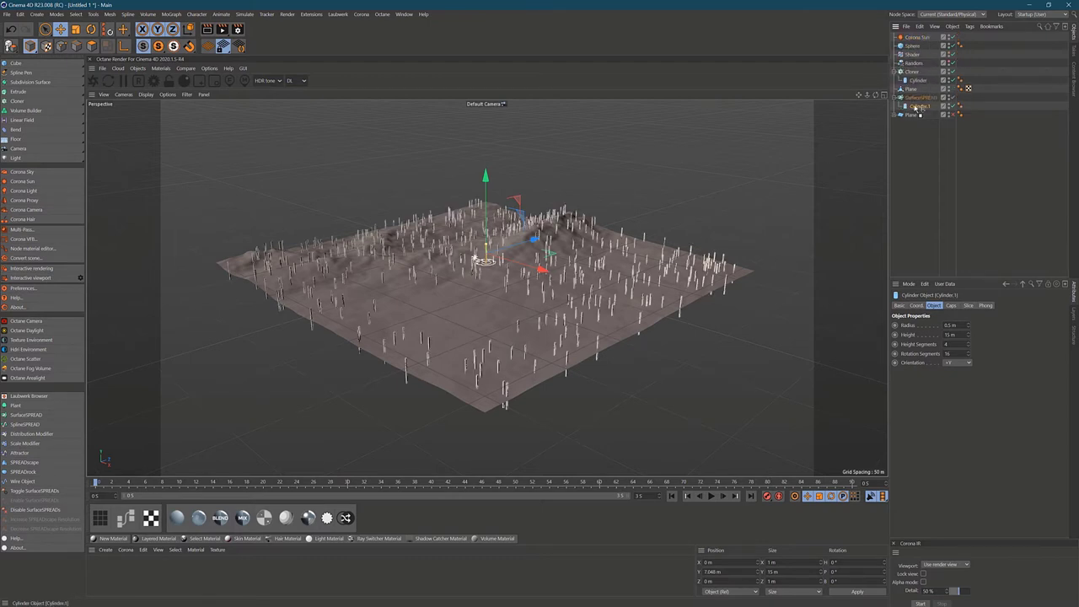
click(958, 142)
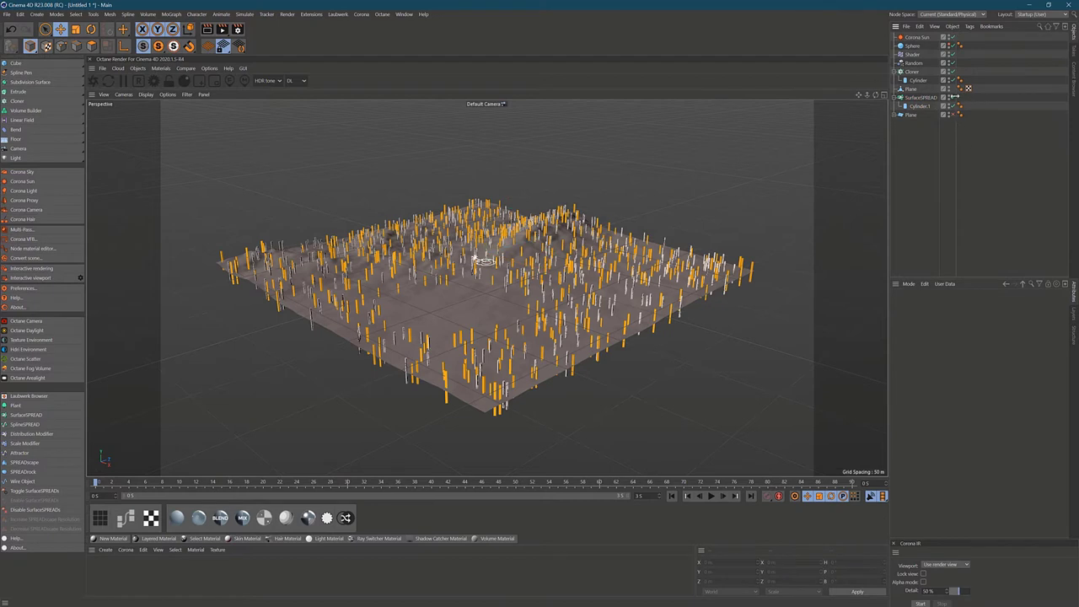
click(972, 146)
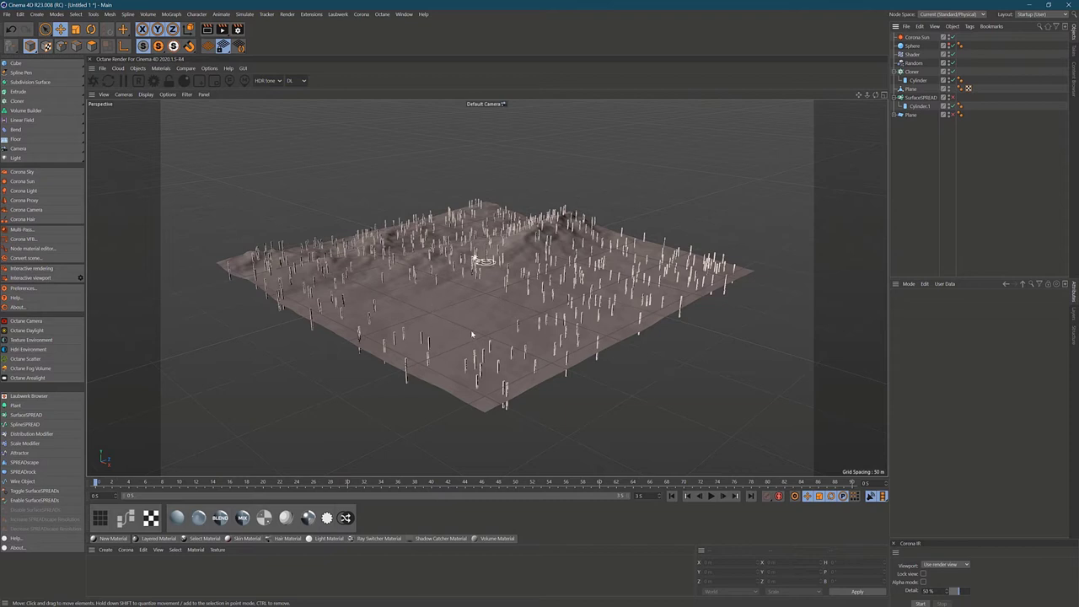
Hide the sphere in the viewport and drag it across the terrain, then select the Cloner
click(472, 268)
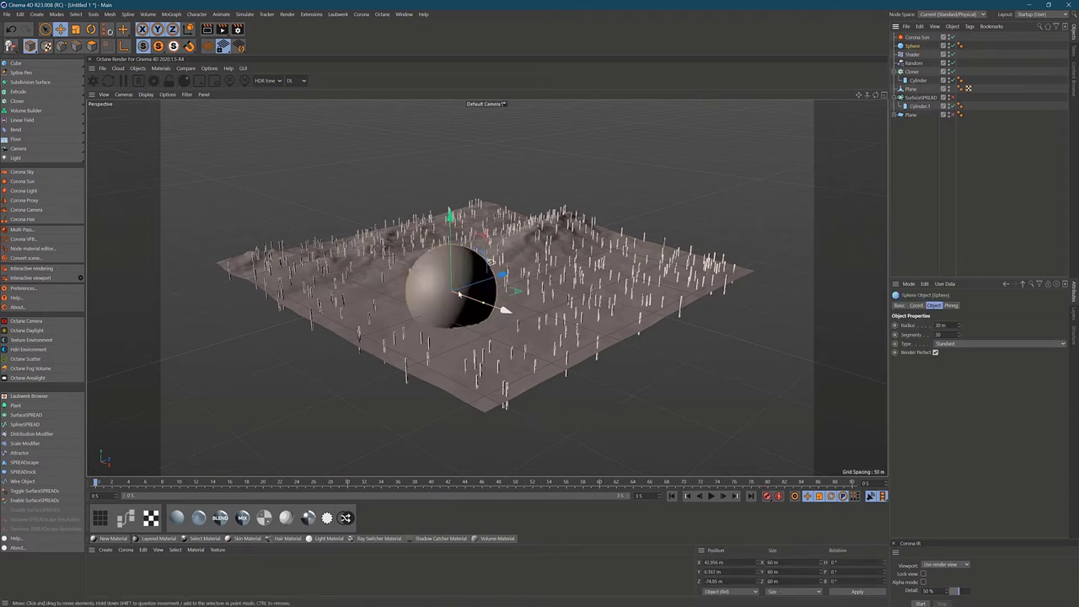
click(949, 46)
drag(504, 309, 522, 293)
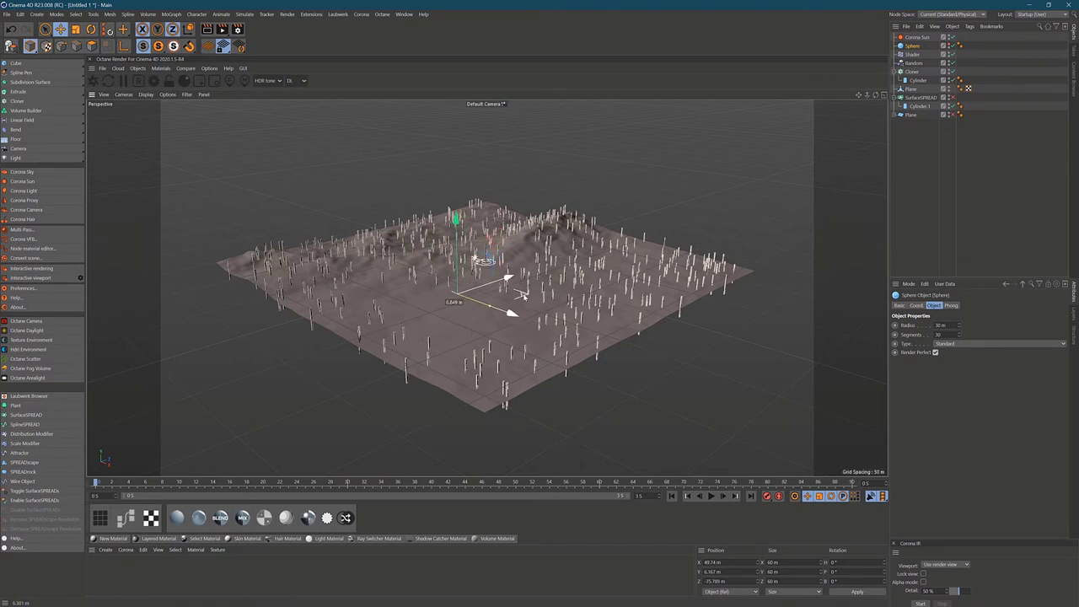
click(977, 200)
click(914, 72)
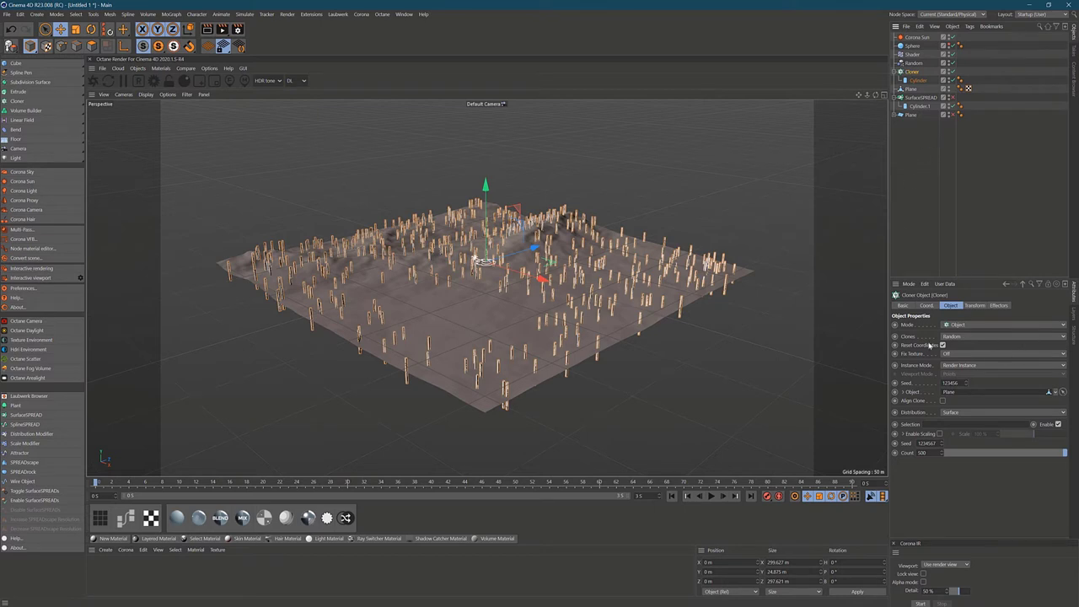
Keep Cloner mode Object with Random clones, and switch Instance Mode to Multi-Instance
click(959, 325)
click(957, 333)
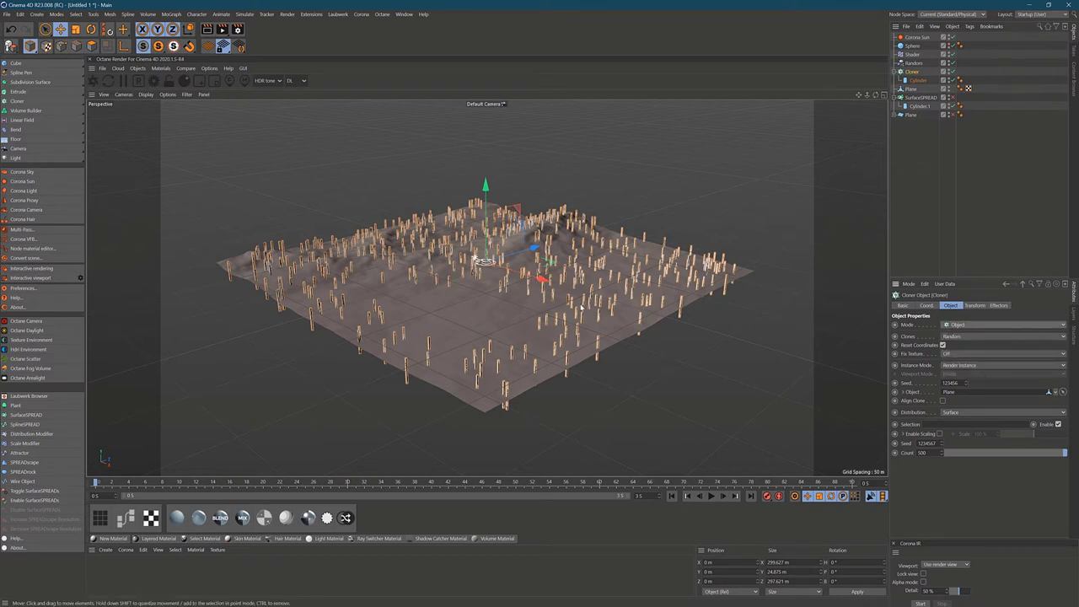
click(957, 336)
click(965, 354)
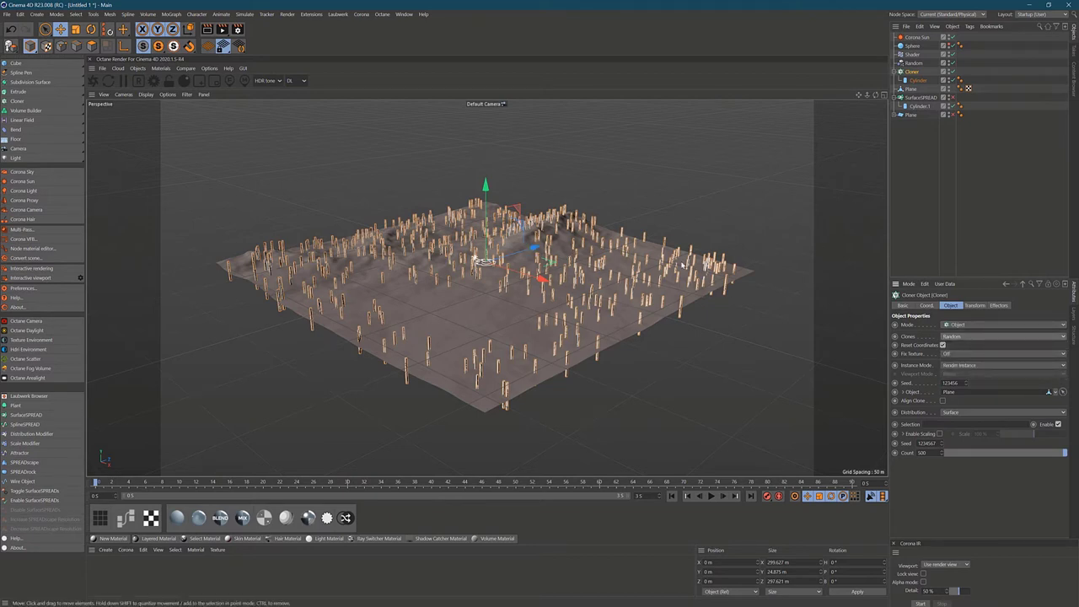
click(970, 365)
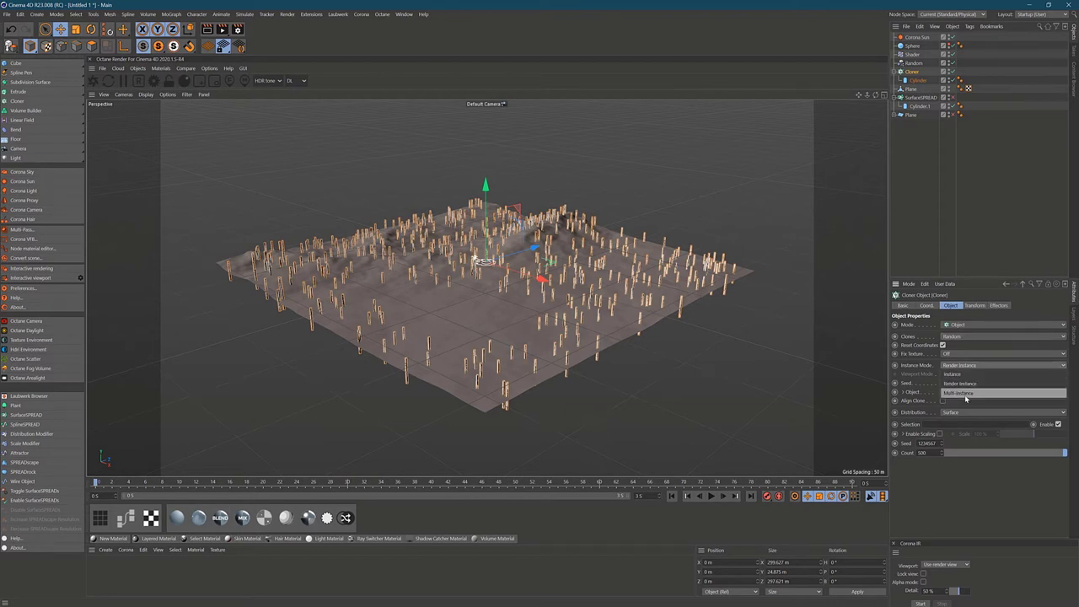
click(966, 394)
click(983, 197)
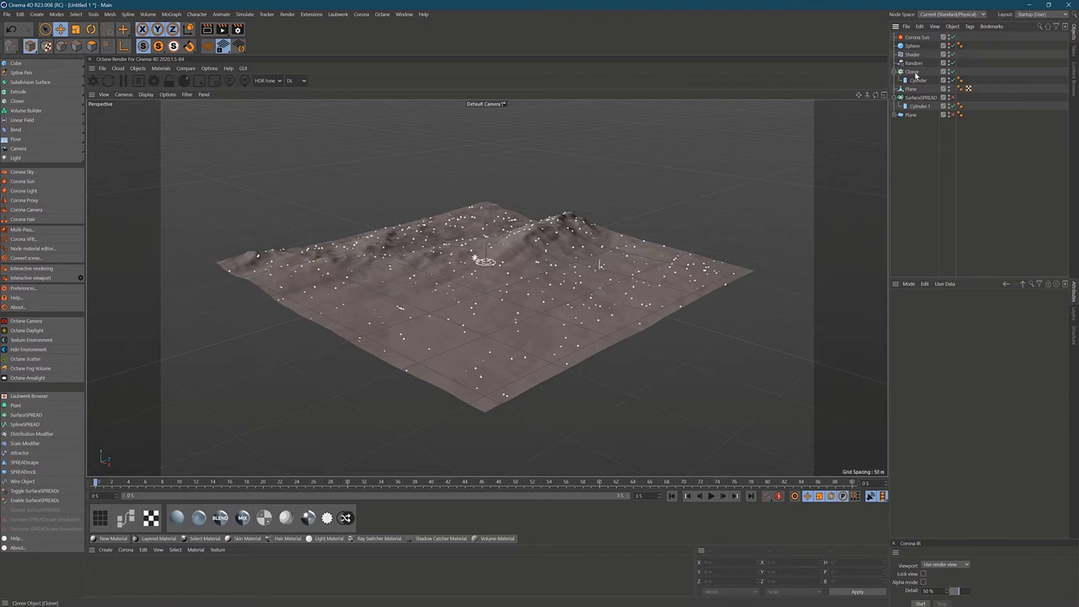
click(914, 73)
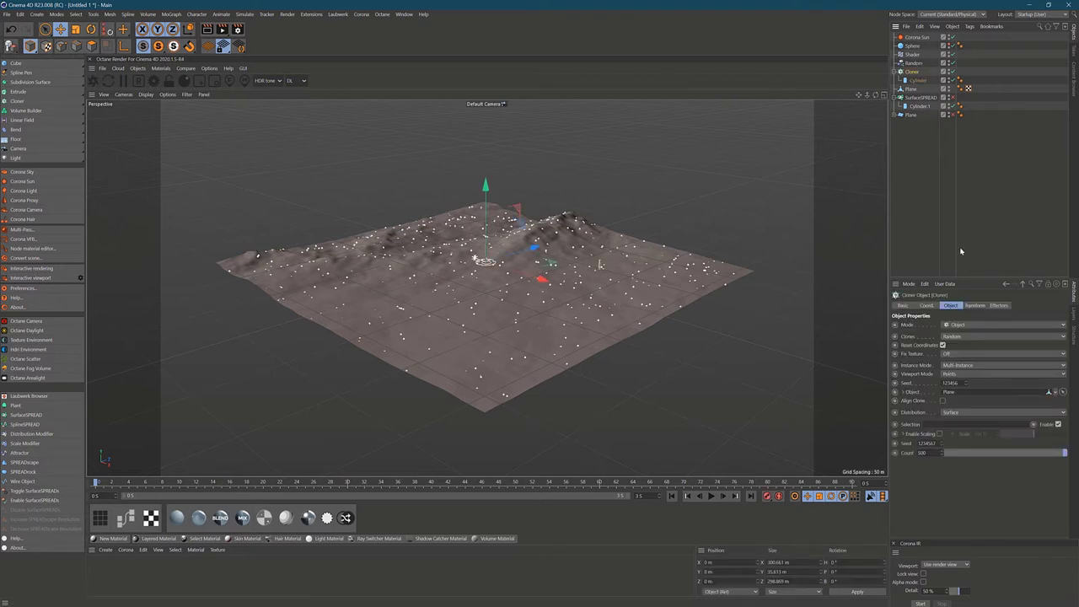
Move the sphere farther across the terrain and set the Cloner back to Render Instance
click(912, 47)
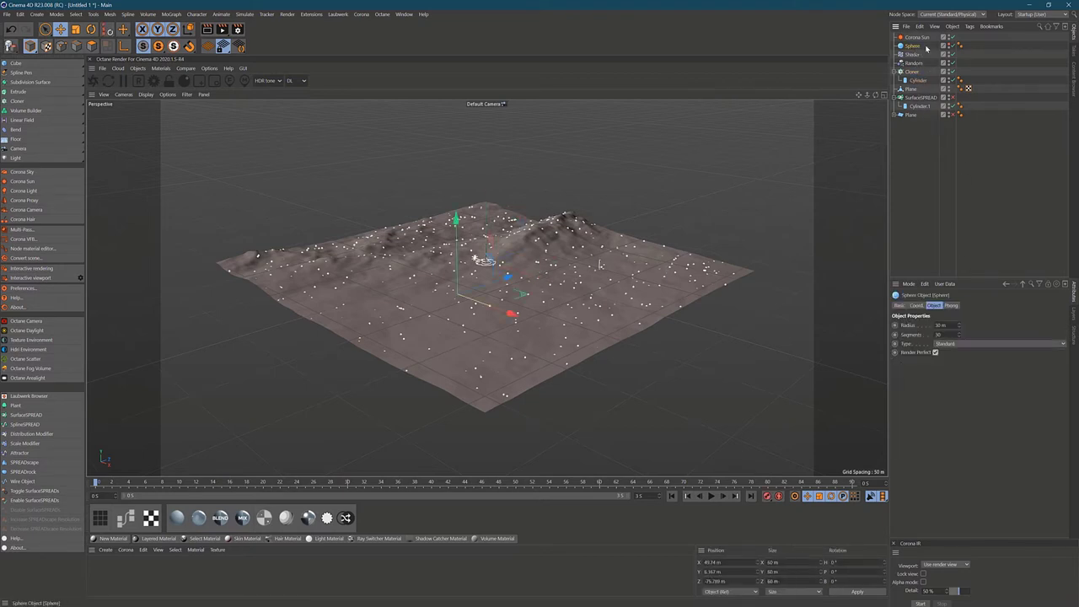
mouse_move(520, 292)
mouse_down()
mouse_move(559, 315)
mouse_move(595, 267)
mouse_move(528, 313)
mouse_move(509, 307)
mouse_up()
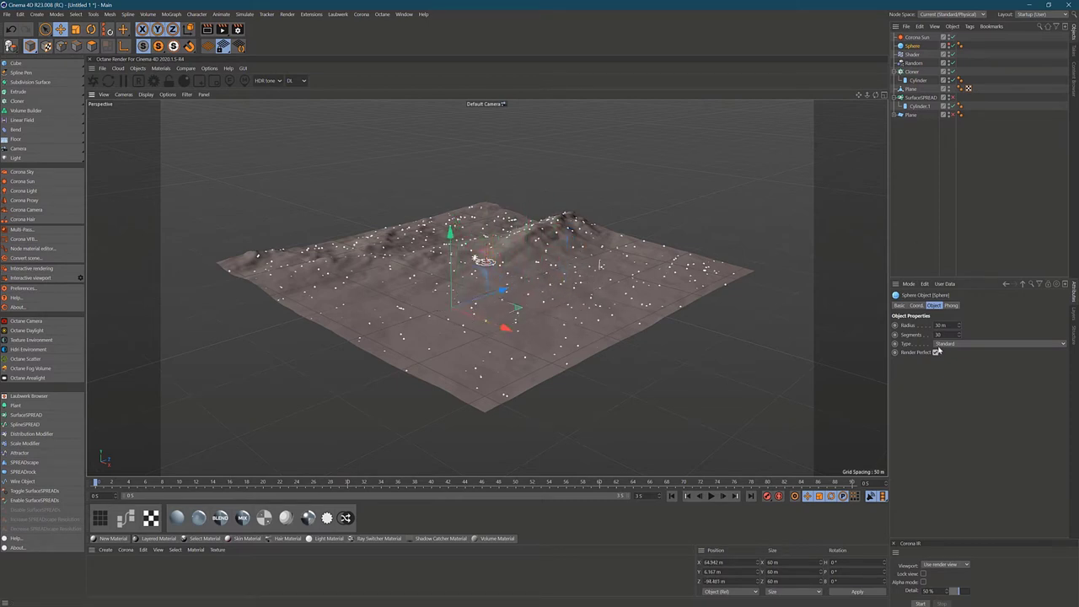
click(912, 72)
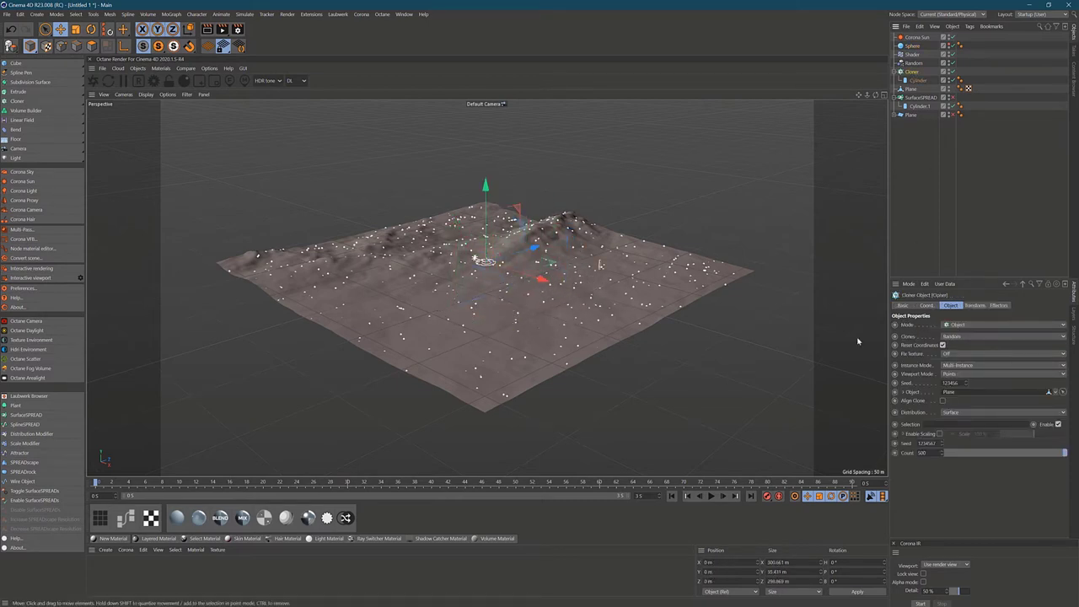
click(967, 365)
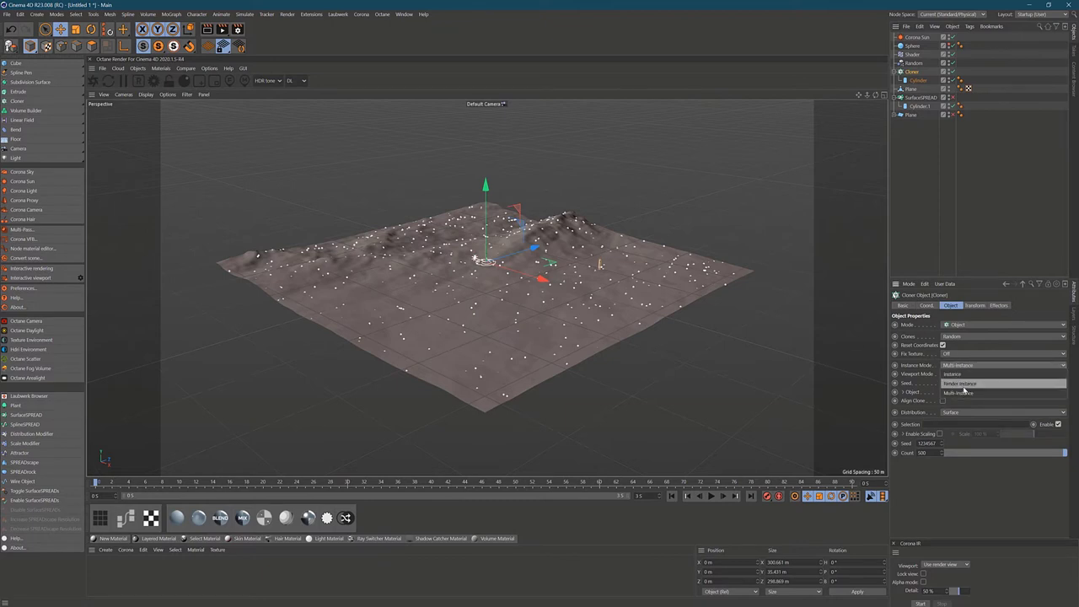
click(961, 385)
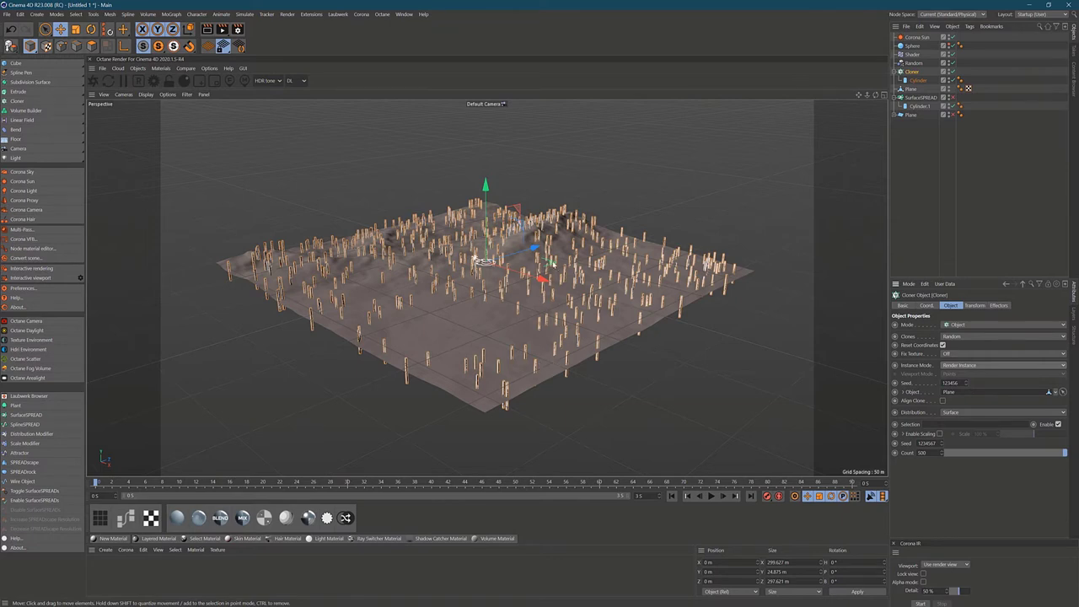
Drag the Cloner and then the sphere to new spots over the terrain, reselecting the Cloner
mouse_move(543, 278)
mouse_down()
mouse_move(540, 288)
mouse_move(595, 286)
mouse_move(527, 283)
mouse_up()
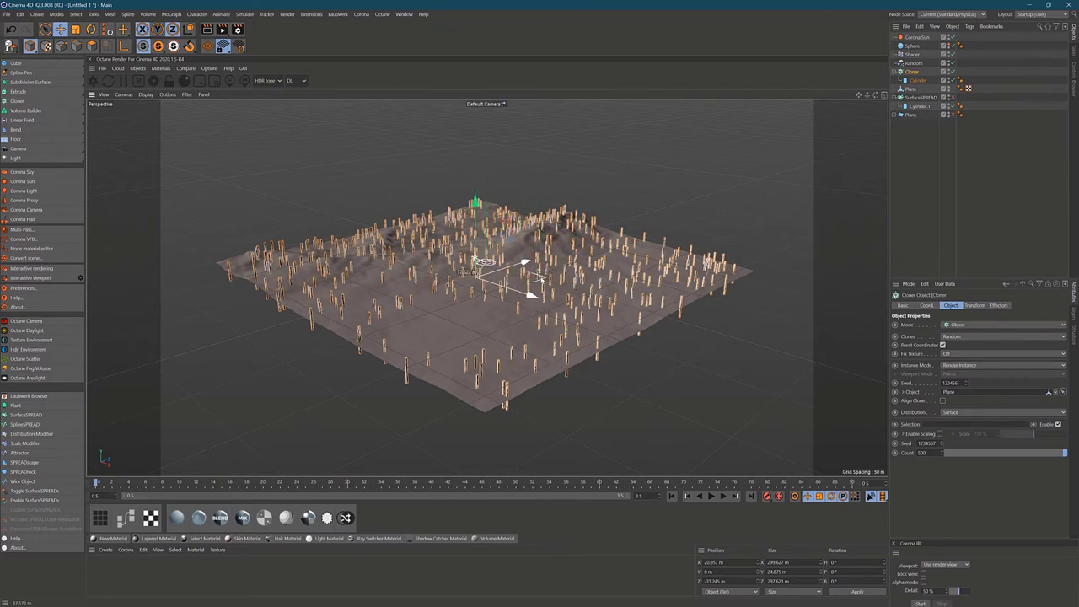
click(912, 45)
mouse_move(516, 316)
mouse_down()
mouse_move(521, 286)
mouse_move(560, 336)
mouse_move(524, 306)
mouse_move(525, 276)
mouse_move(525, 317)
mouse_move(509, 312)
mouse_up()
click(912, 72)
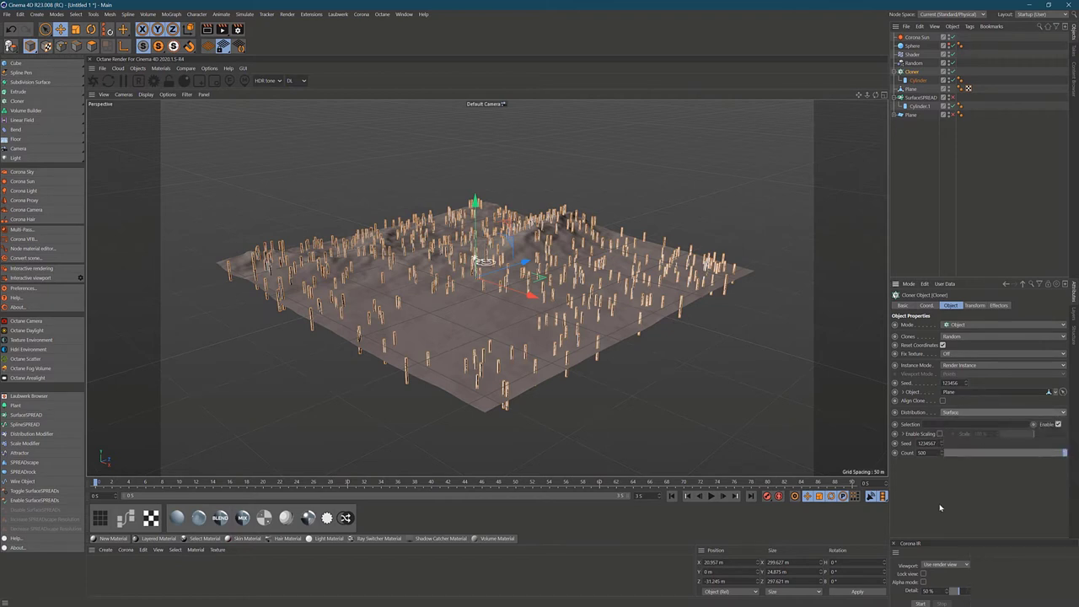
Make the Random effector randomise clone scale by 0.5 instead of rotation
click(999, 306)
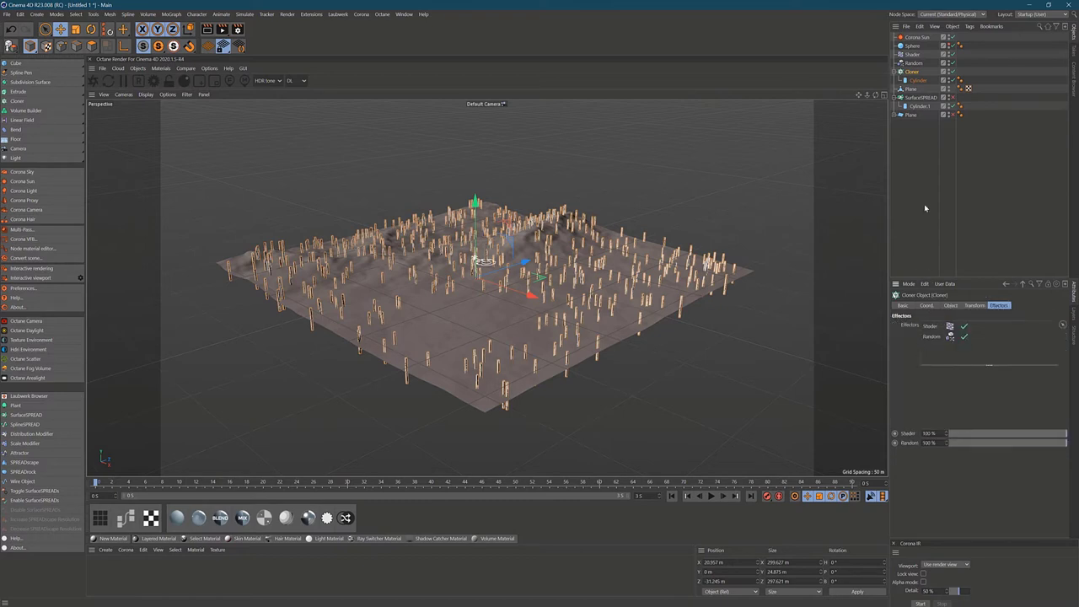
click(913, 64)
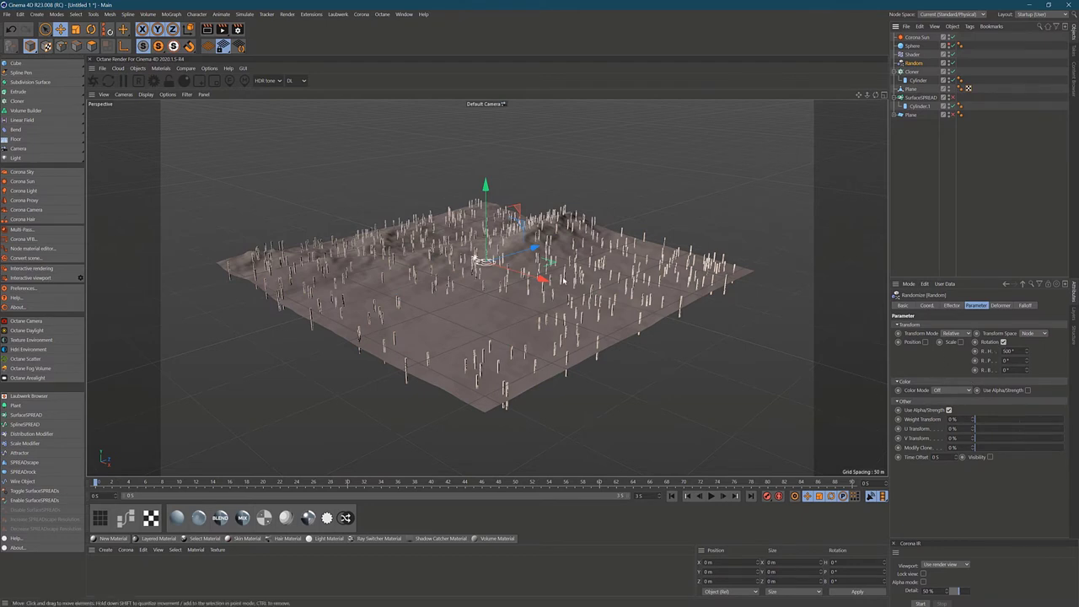
click(1003, 341)
click(961, 342)
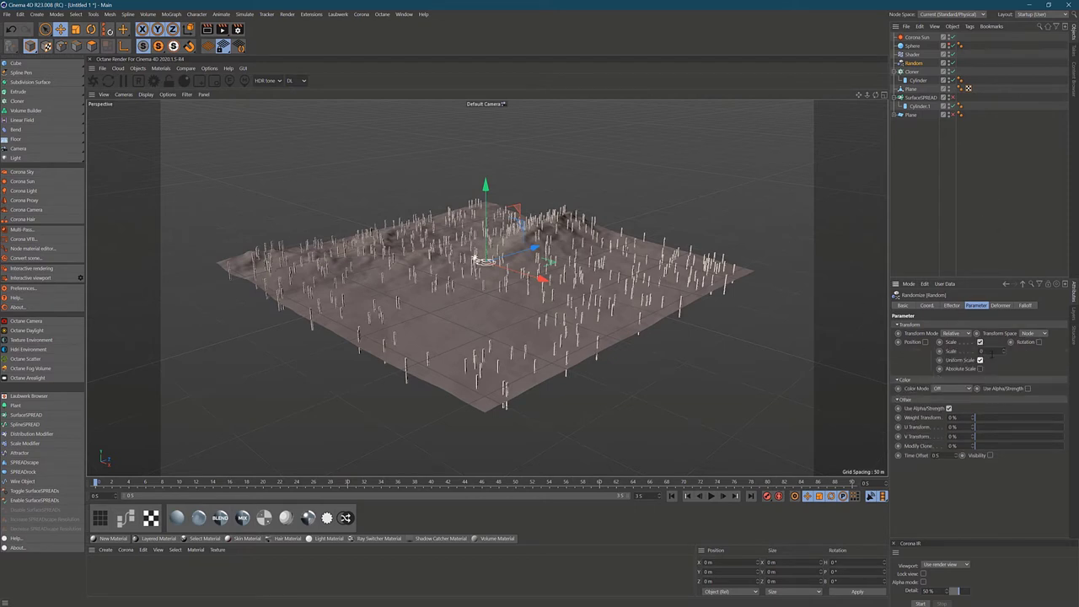
click(991, 352)
text(0.5)
key(Return)
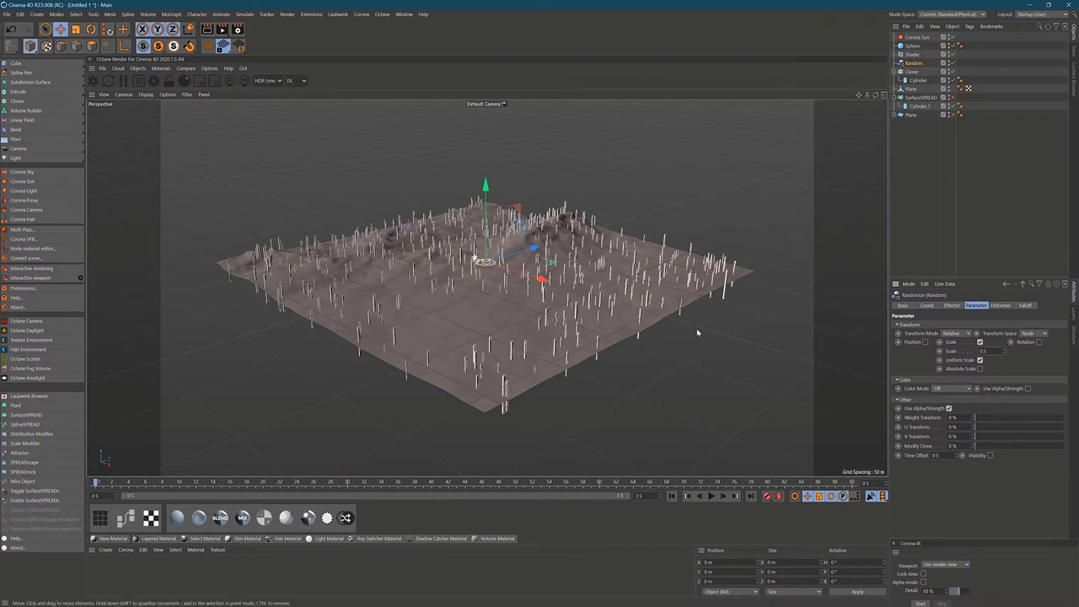
Check the Cloner's effector list and select the Shader effector
click(911, 72)
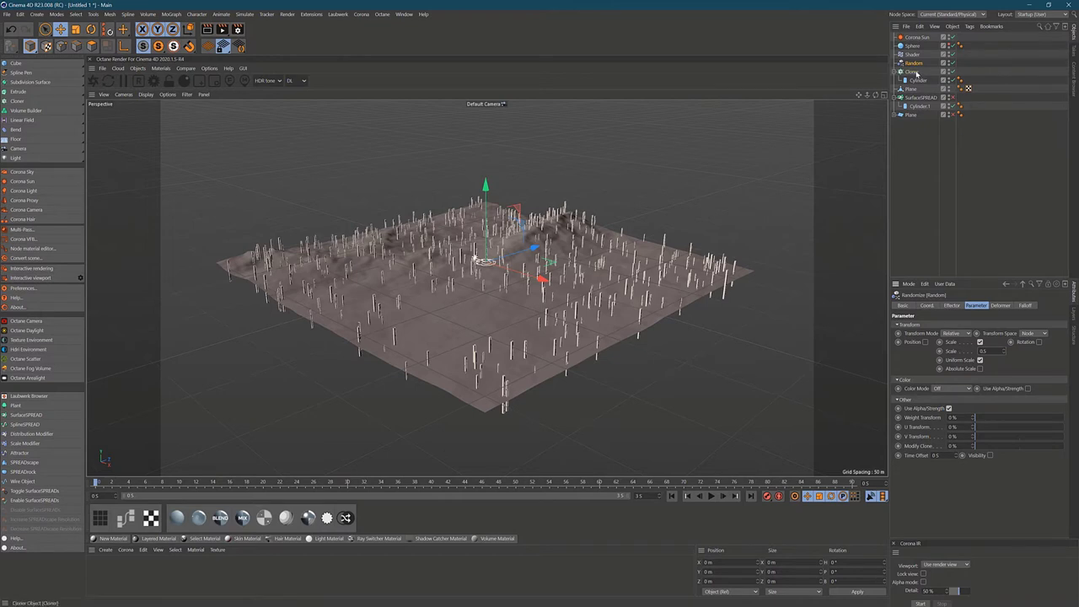
click(987, 306)
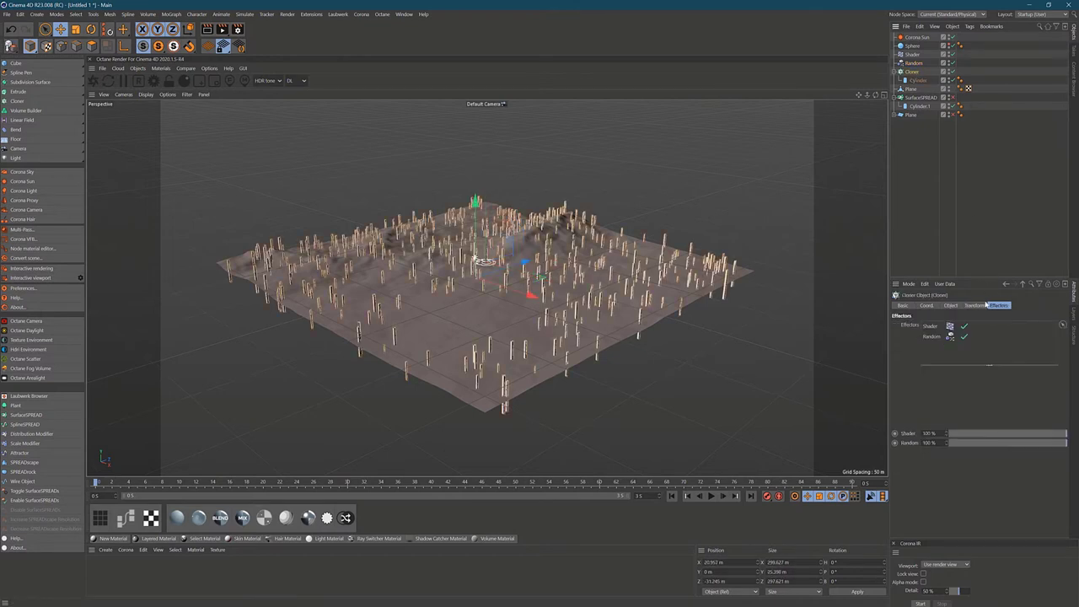
click(911, 54)
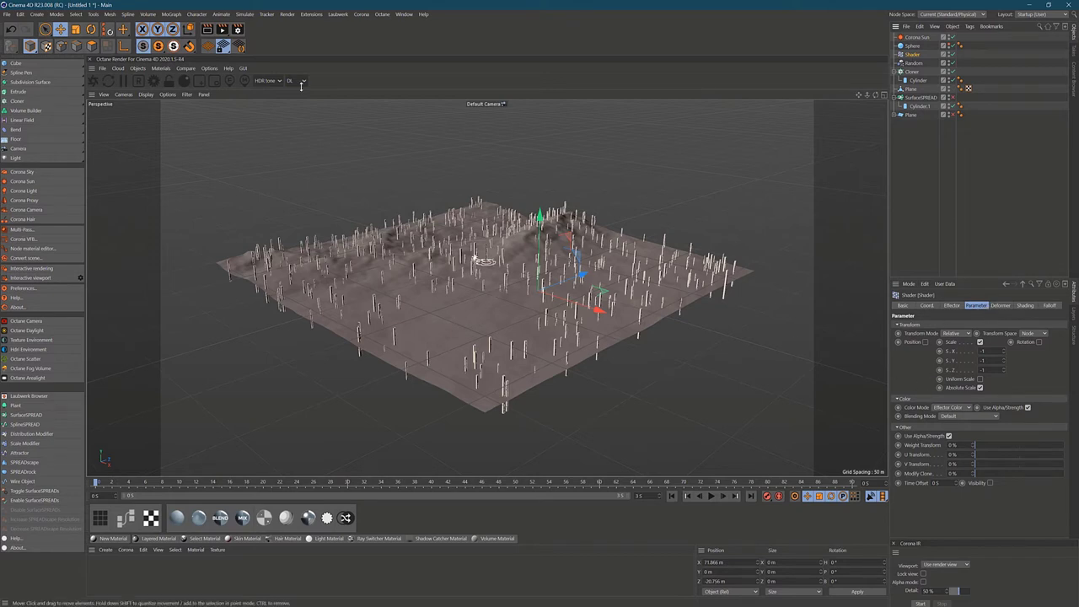
Select the Shader effector and show its Shading settings
click(171, 14)
mouse_move(180, 29)
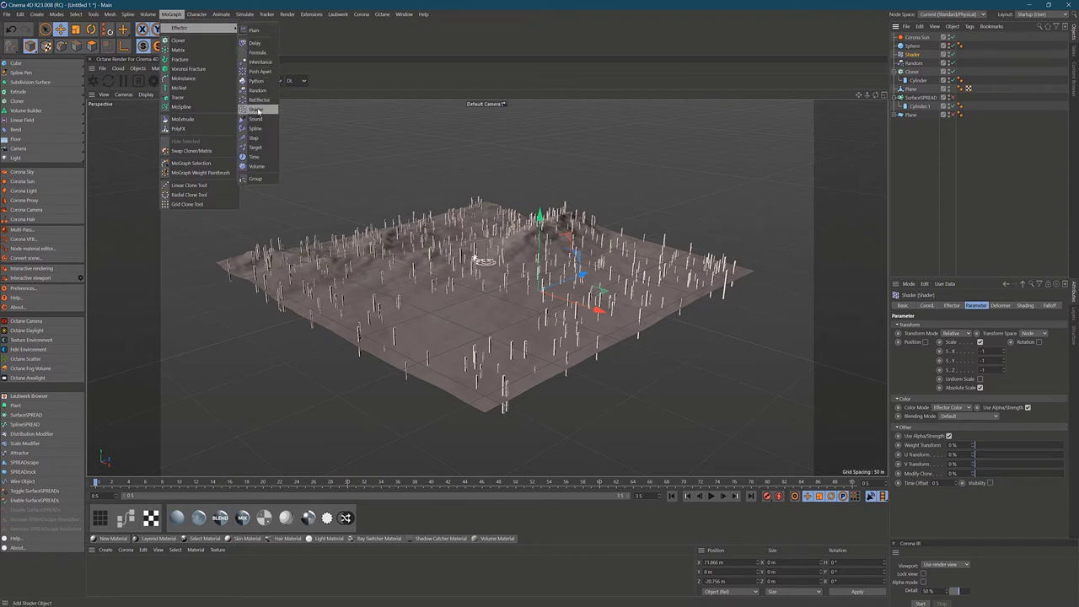
click(1041, 171)
click(1041, 171)
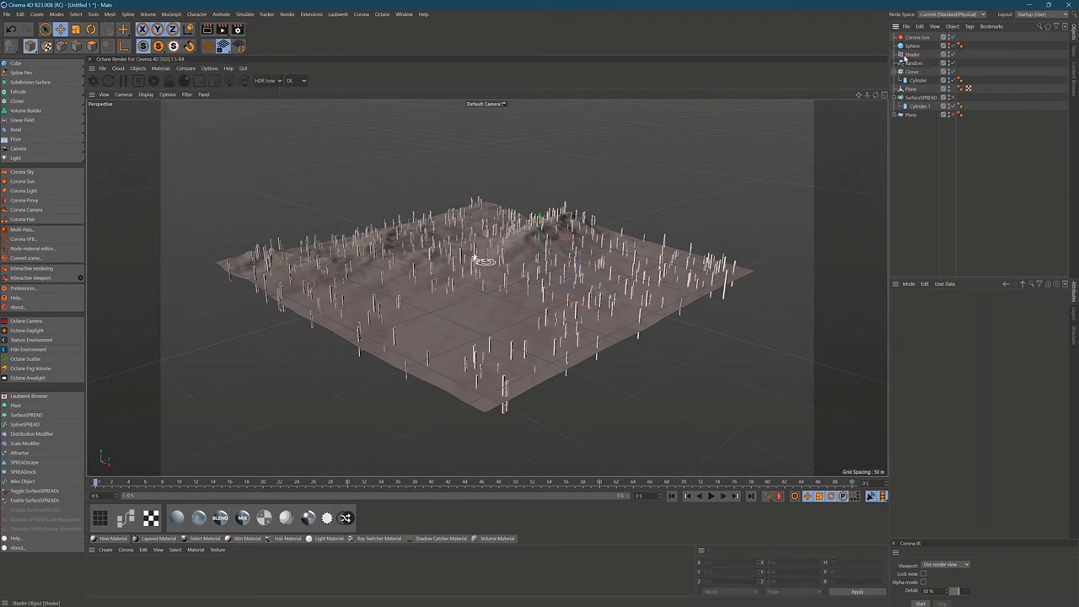
click(907, 55)
click(1020, 305)
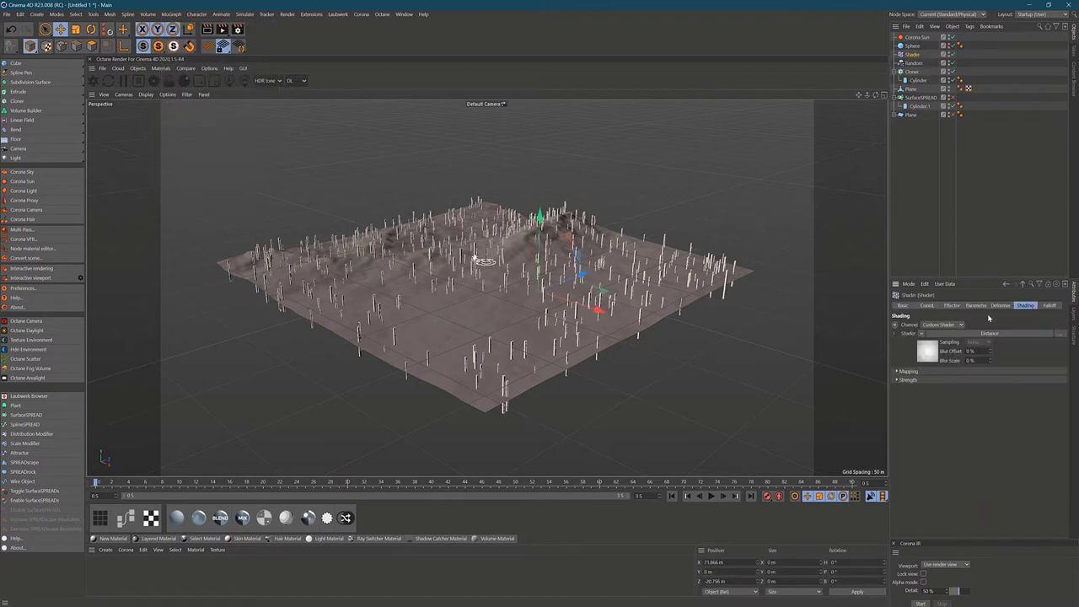
Load the Corona Distance shader into the shading channel and open its settings
click(921, 333)
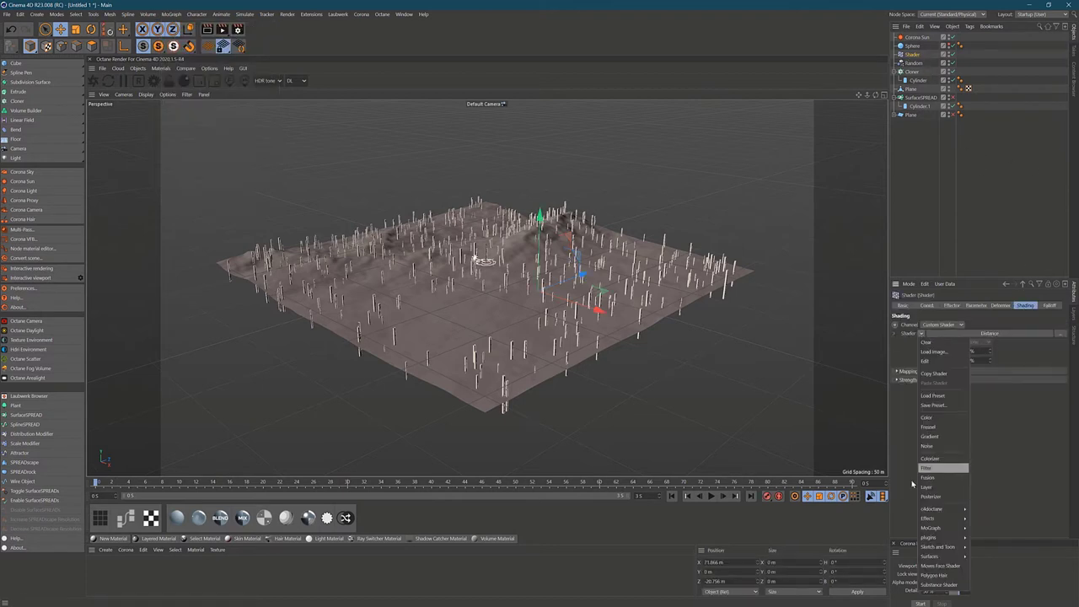
mouse_move(931, 537)
mouse_move(997, 538)
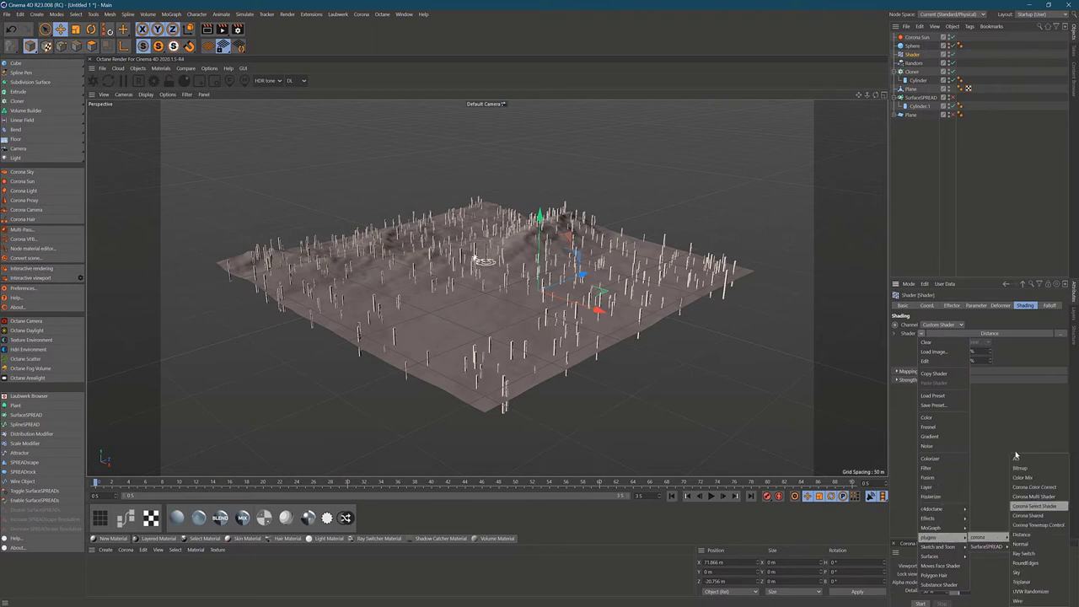
click(1022, 534)
click(984, 333)
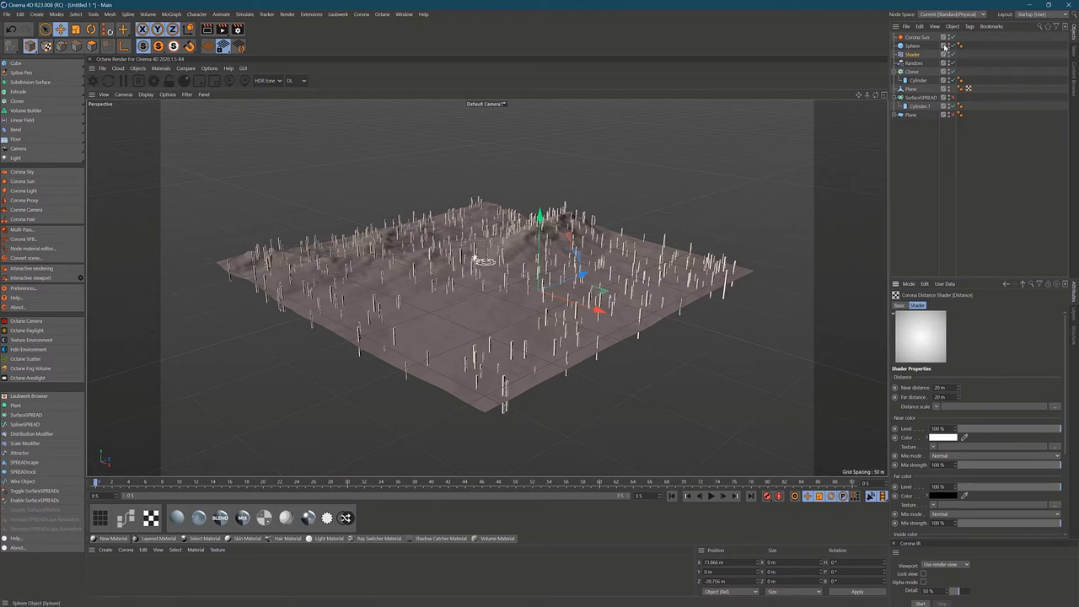
Make the sphere visible and move it to a new spot on the plane
click(948, 44)
drag(595, 276, 643, 278)
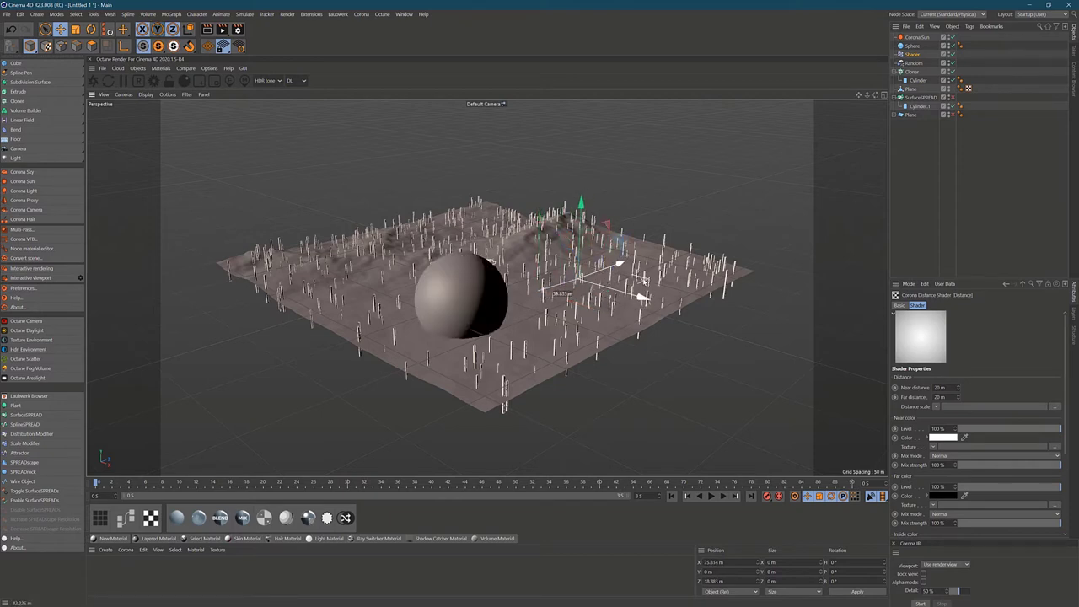
click(912, 46)
mouse_move(528, 301)
mouse_down()
mouse_move(560, 311)
mouse_move(541, 280)
mouse_move(524, 312)
mouse_move(534, 295)
mouse_move(524, 297)
mouse_up()
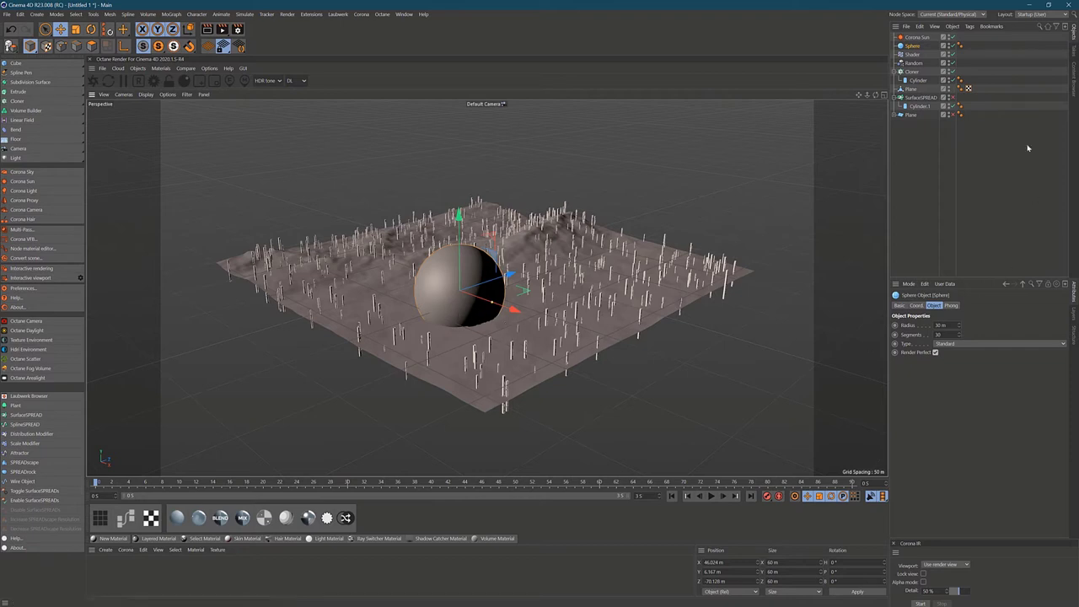
Set the Shader effector's Distance shader near distance to 10 m
click(912, 54)
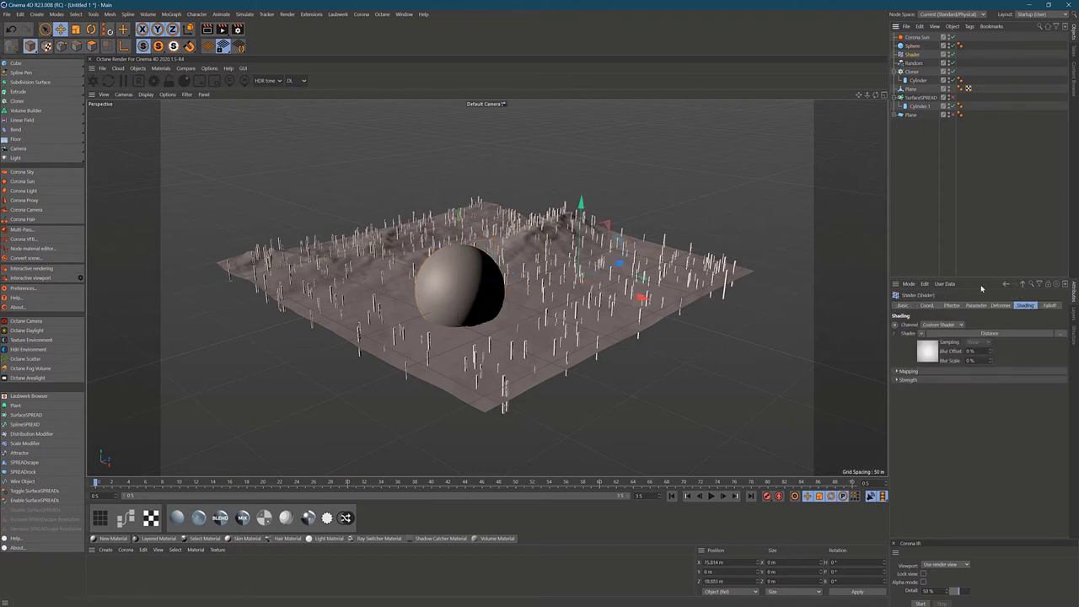
click(990, 333)
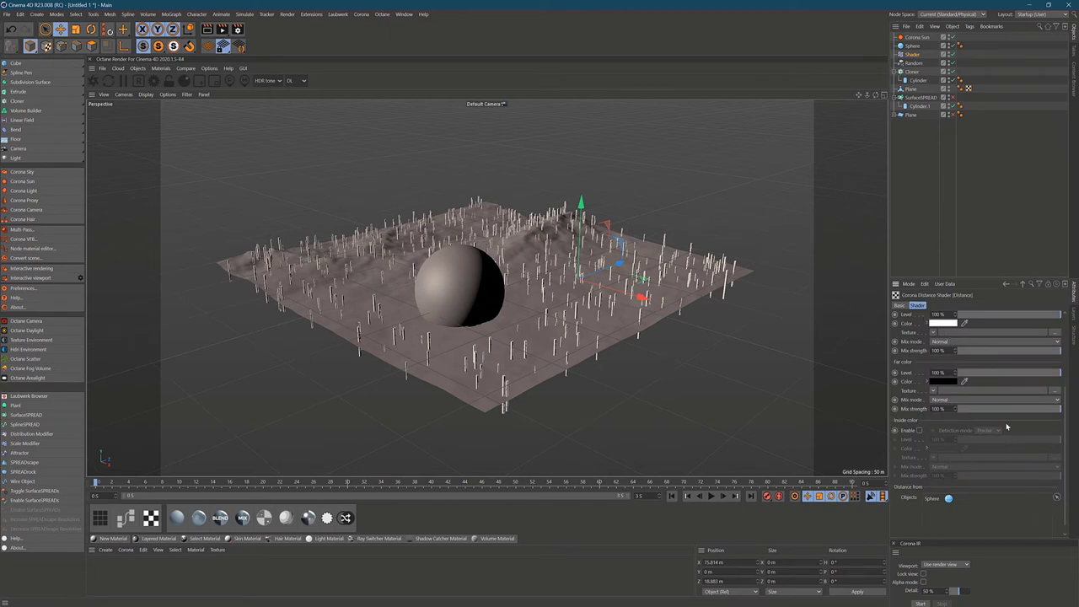
scroll(978, 422, up, 3)
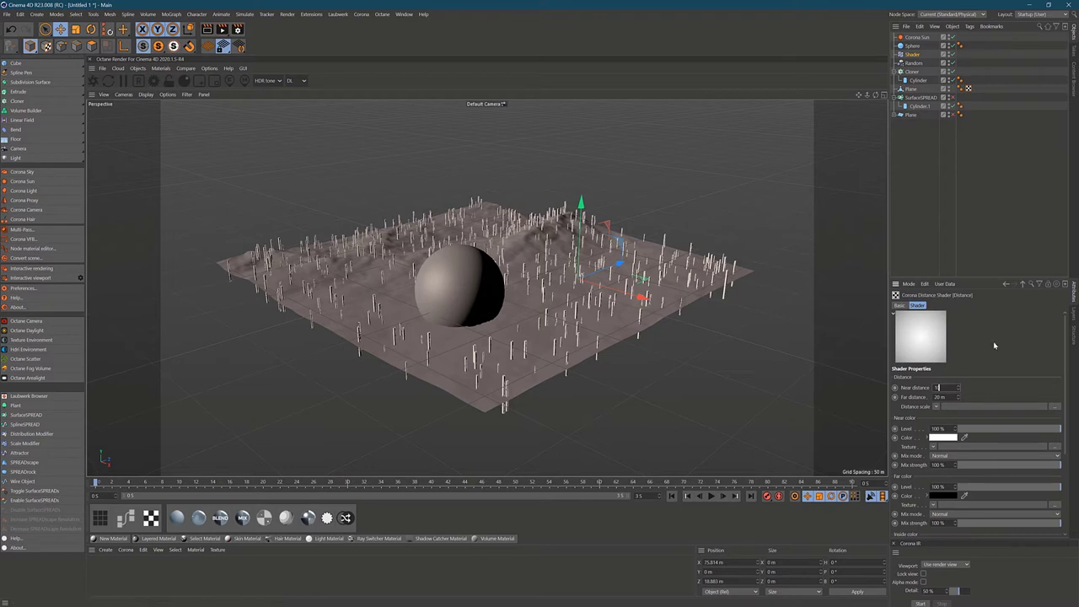
key(Return)
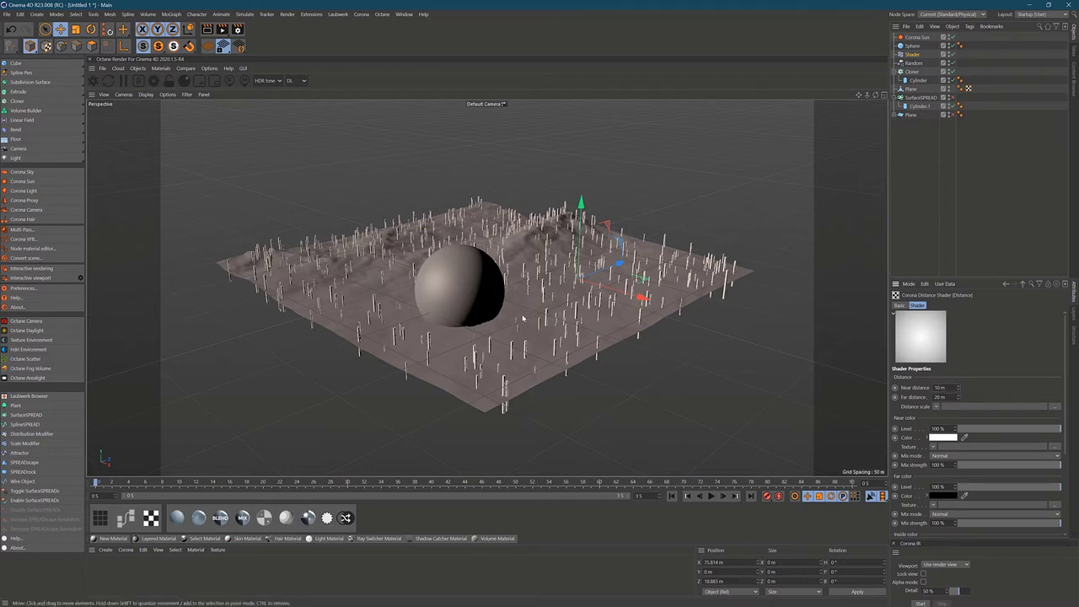
scroll(522, 317, up, 5)
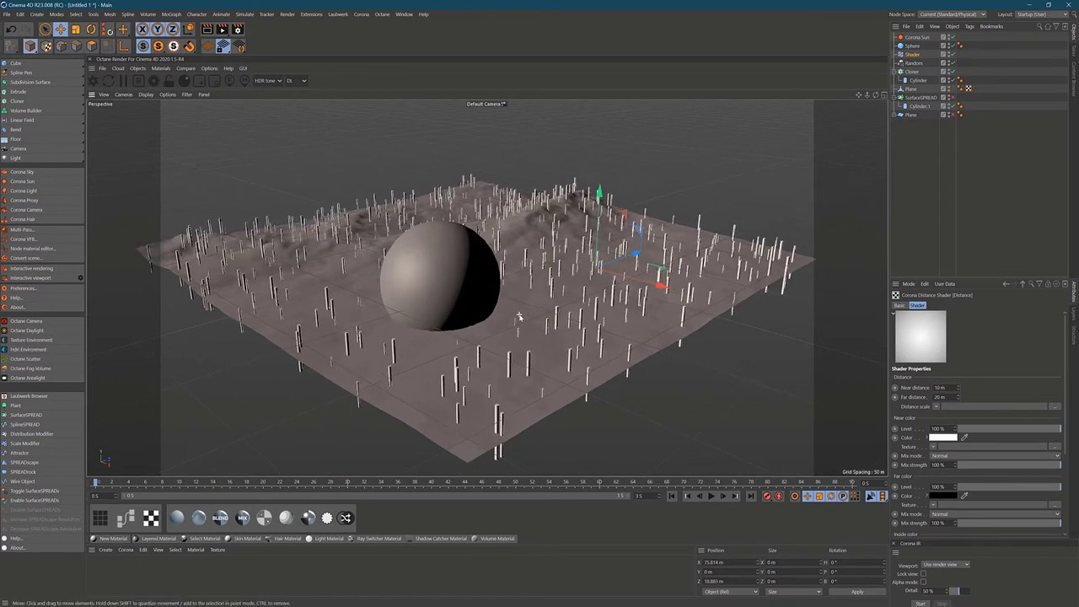
scroll(518, 313, up, 5)
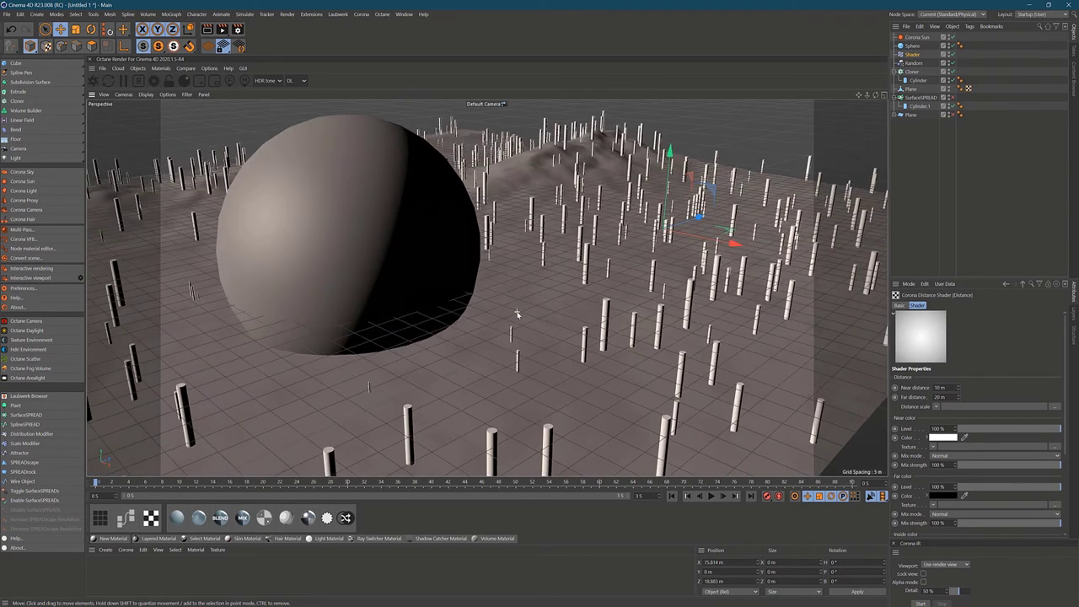
scroll(518, 314, up, 5)
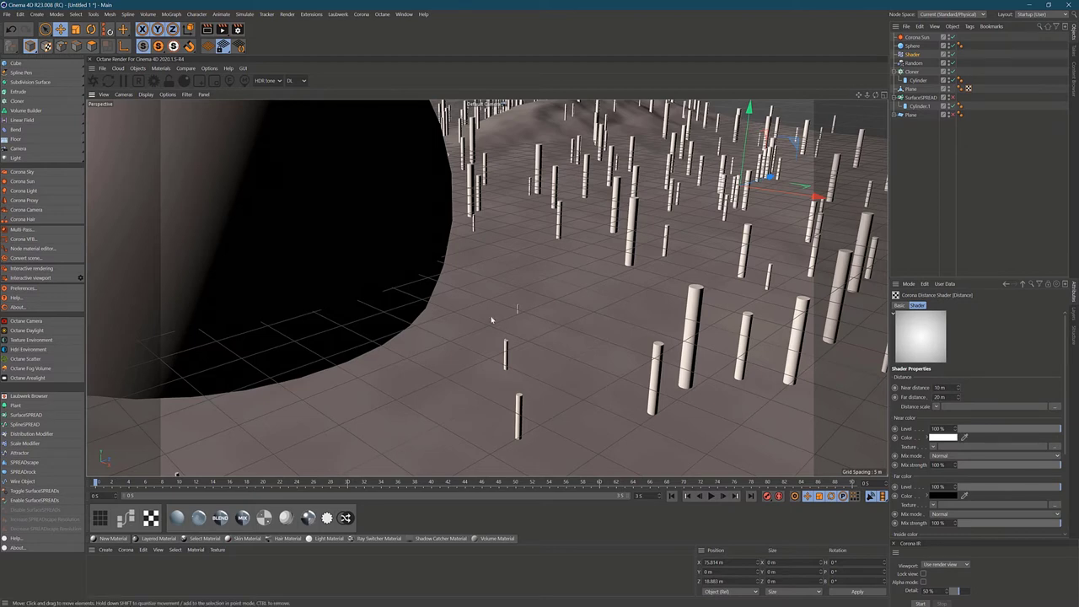
scroll(582, 318, down, 10)
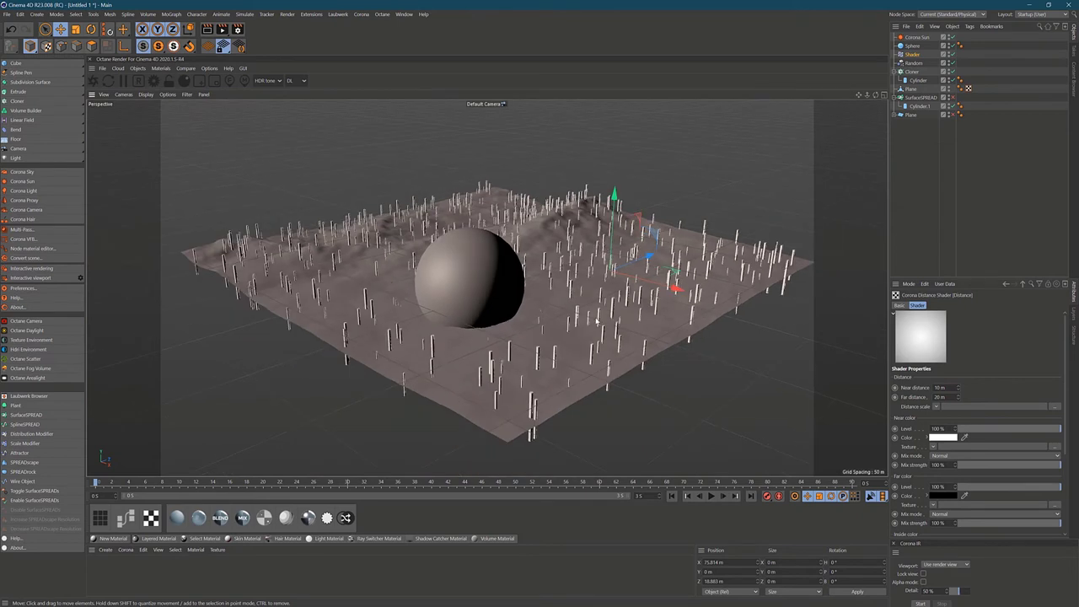
scroll(396, 303, up, 5)
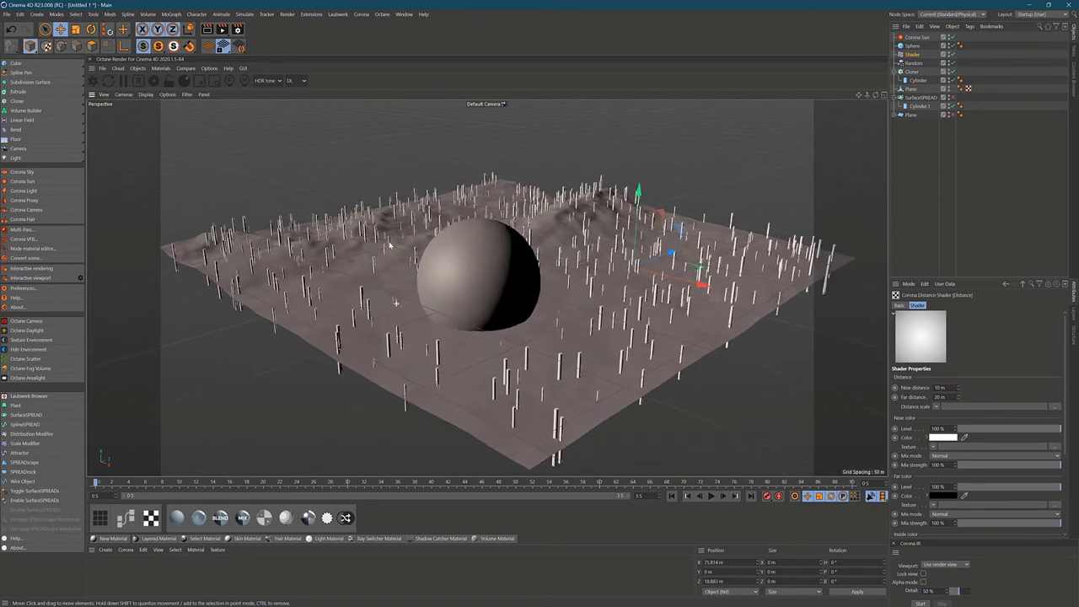
scroll(393, 279, up, 5)
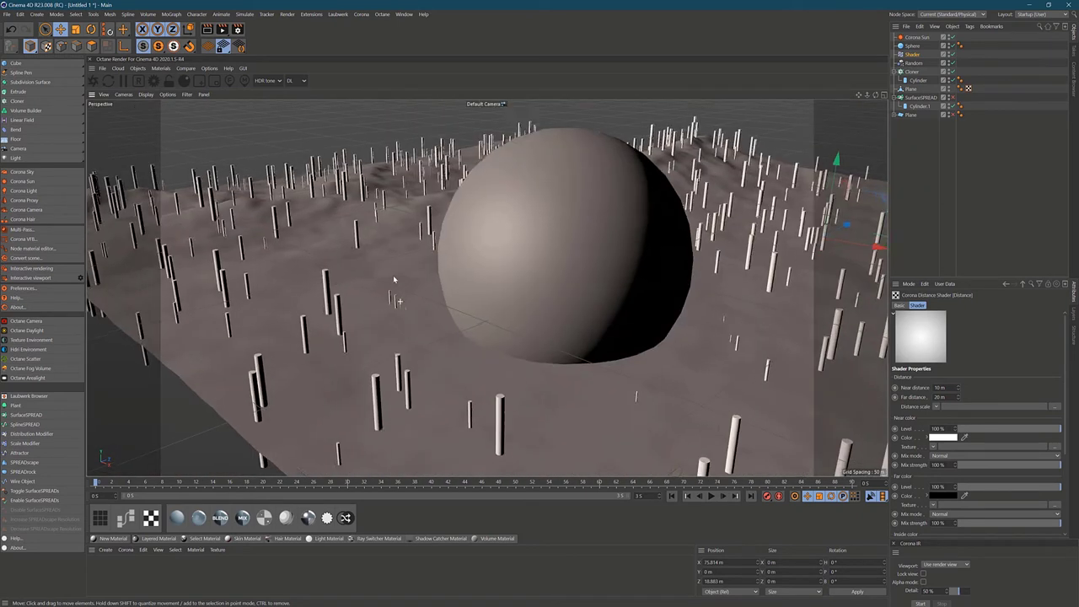
alt+drag(379, 145, 413, 319)
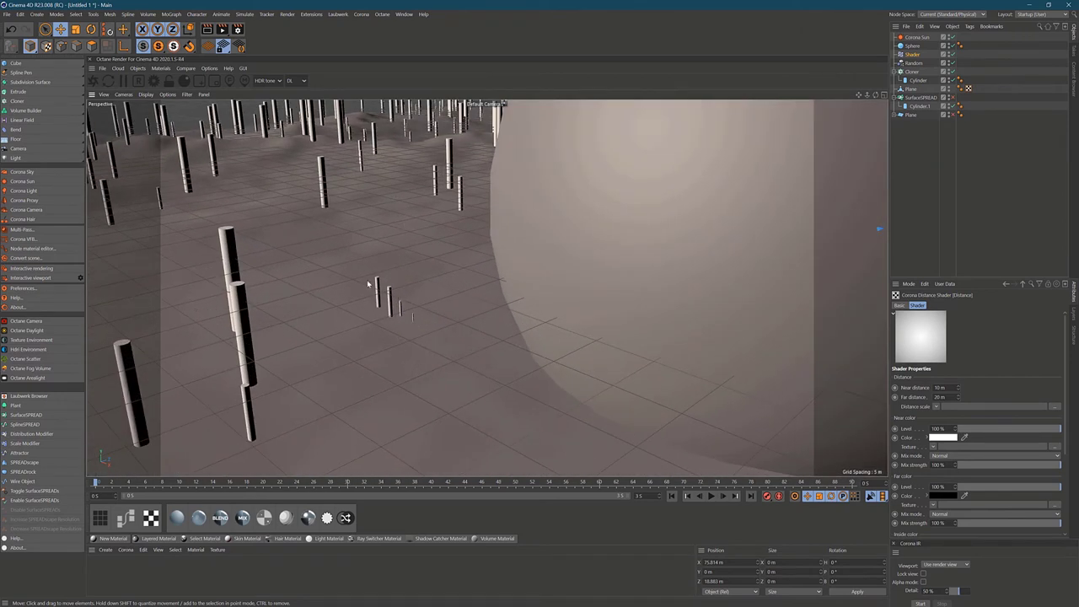
scroll(420, 319, down, 10)
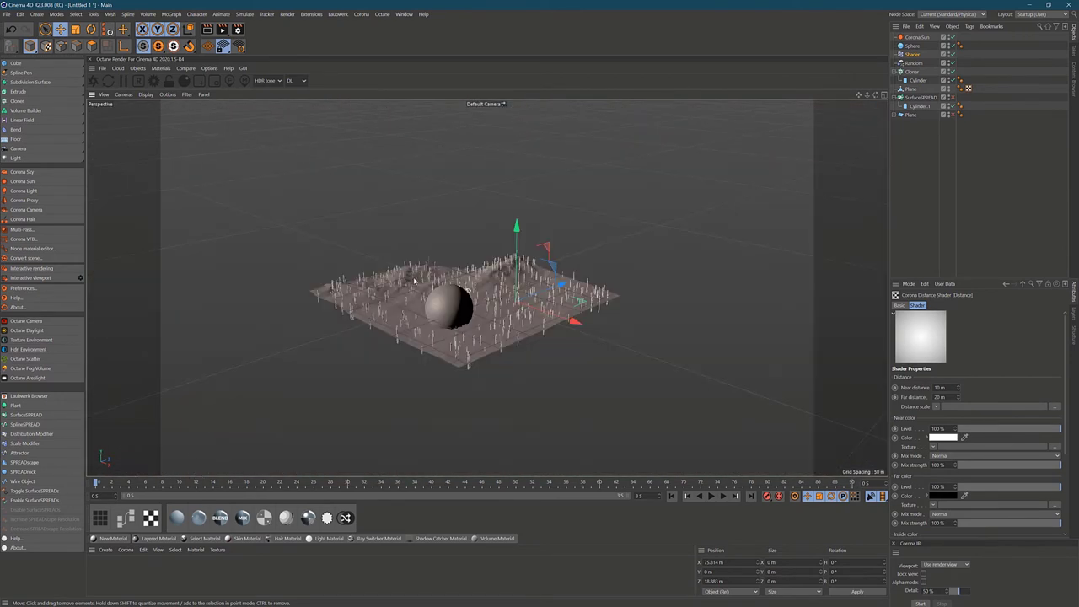
scroll(447, 328, up, 6)
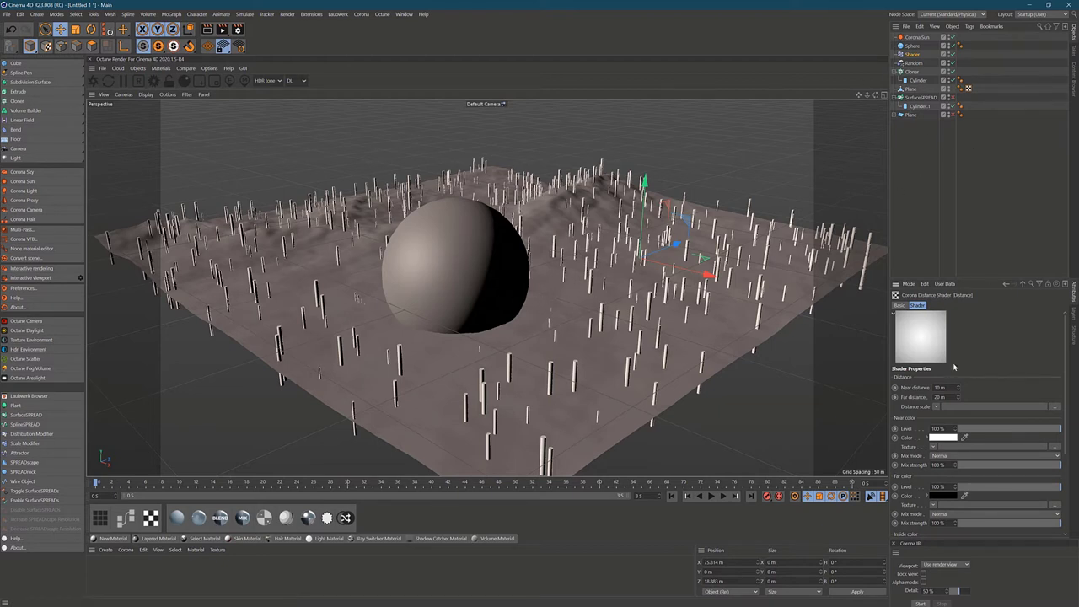
Change the far distance to 10 m and view the sphere from new angles
click(951, 398)
text(10)
key(Return)
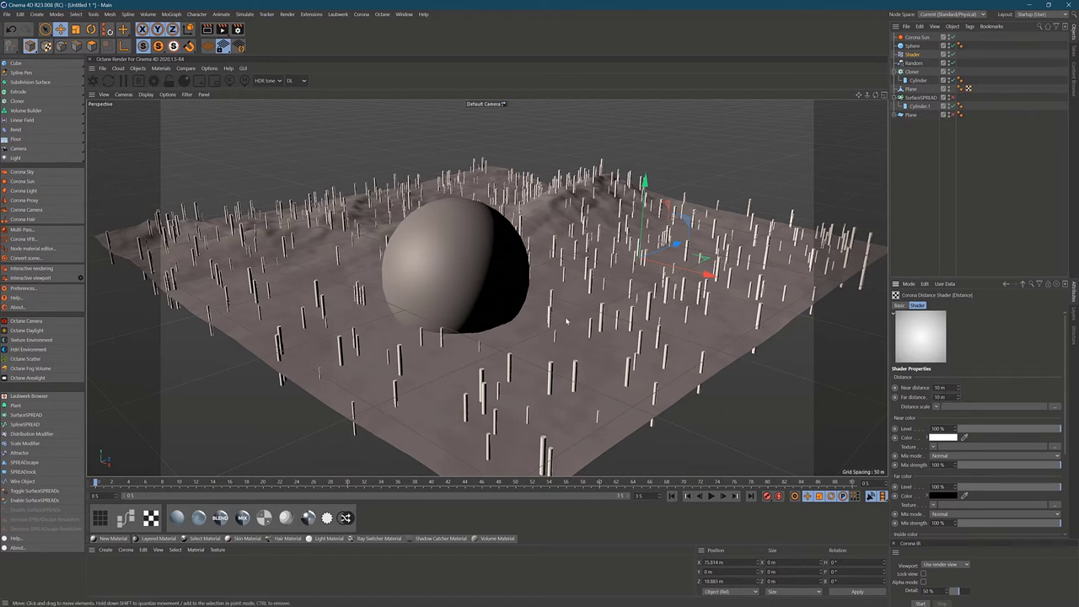
alt+drag(519, 335, 472, 383)
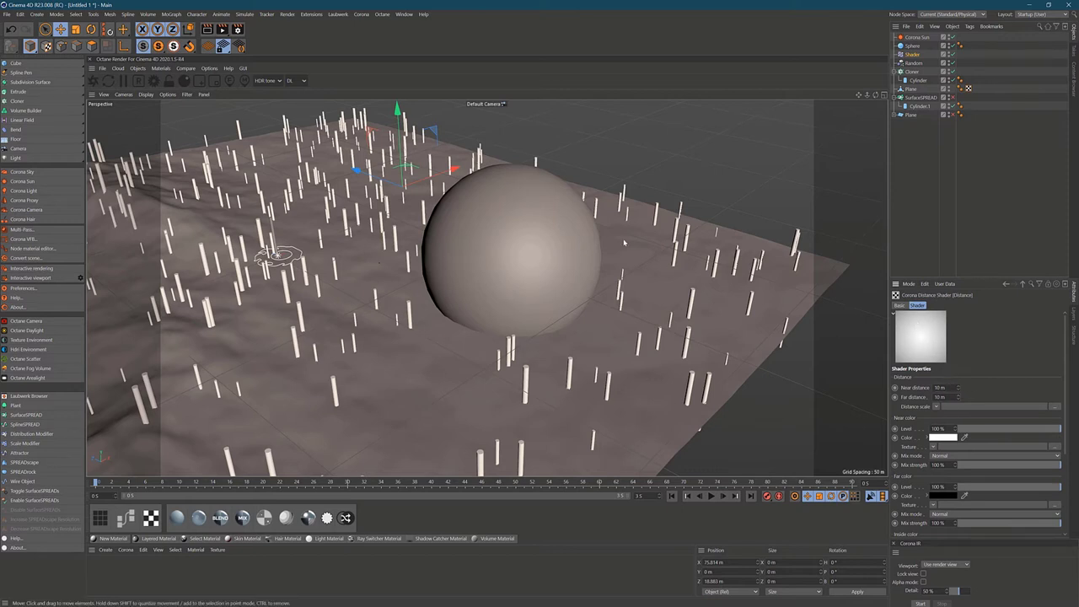
alt+drag(546, 347, 564, 363)
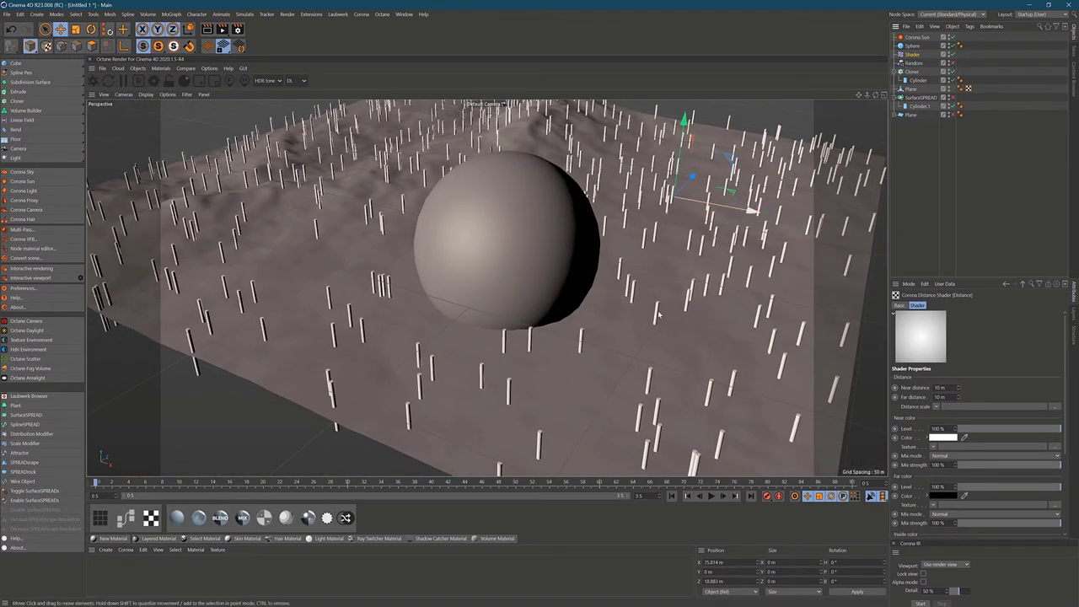
alt+drag(724, 206, 709, 336)
Drag the sphere to a new position on the plane and view it from above
click(919, 45)
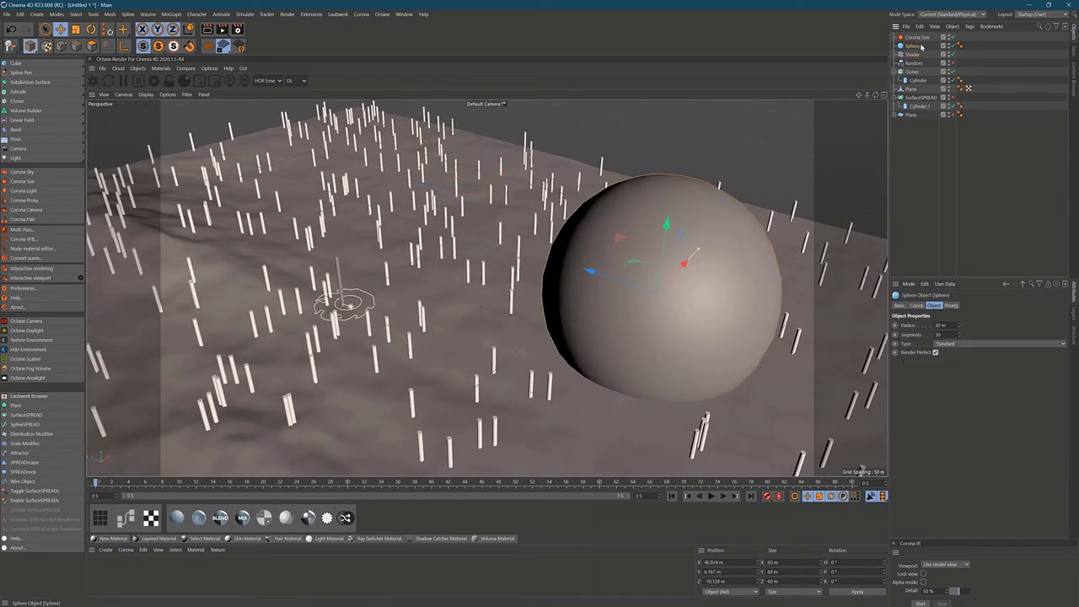
drag(634, 270, 577, 246)
scroll(520, 314, down, 5)
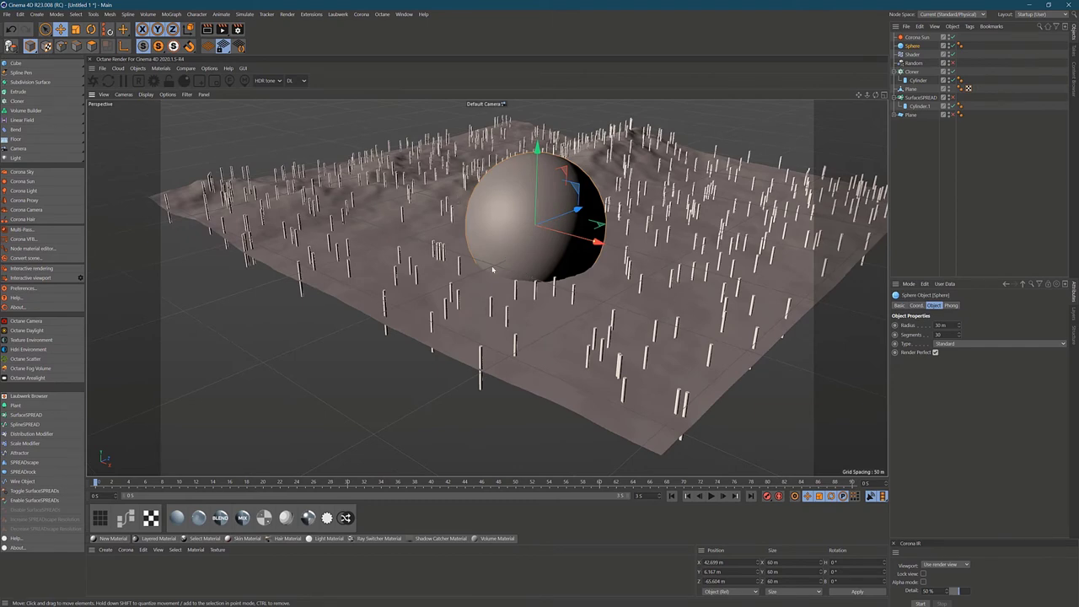
alt+drag(545, 259, 568, 300)
Swap the Distance shader colours to black near and white far, leaving few poles
click(911, 55)
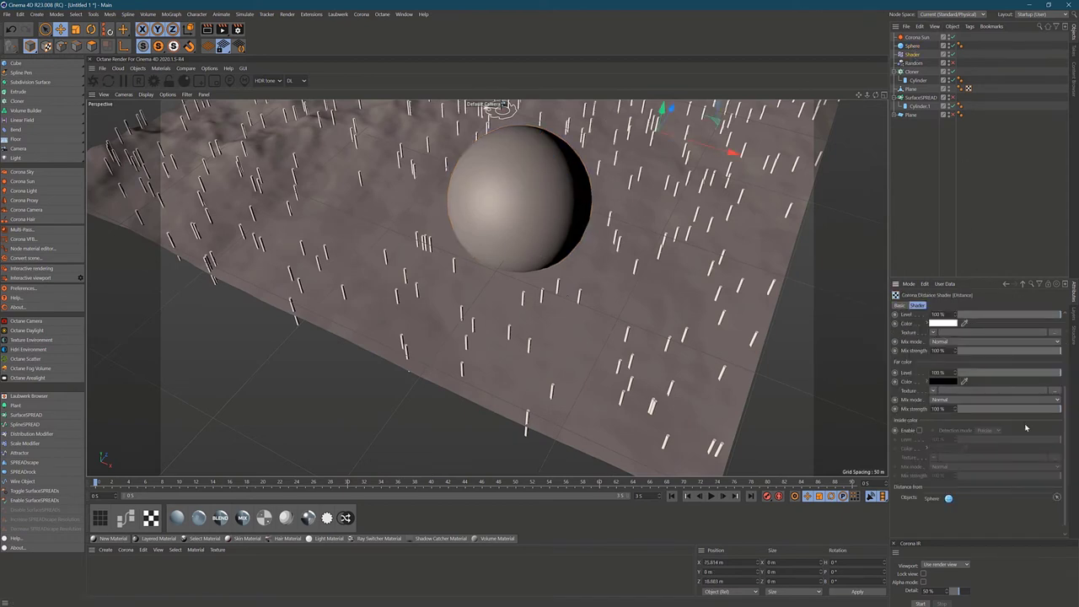
scroll(951, 366, up, 3)
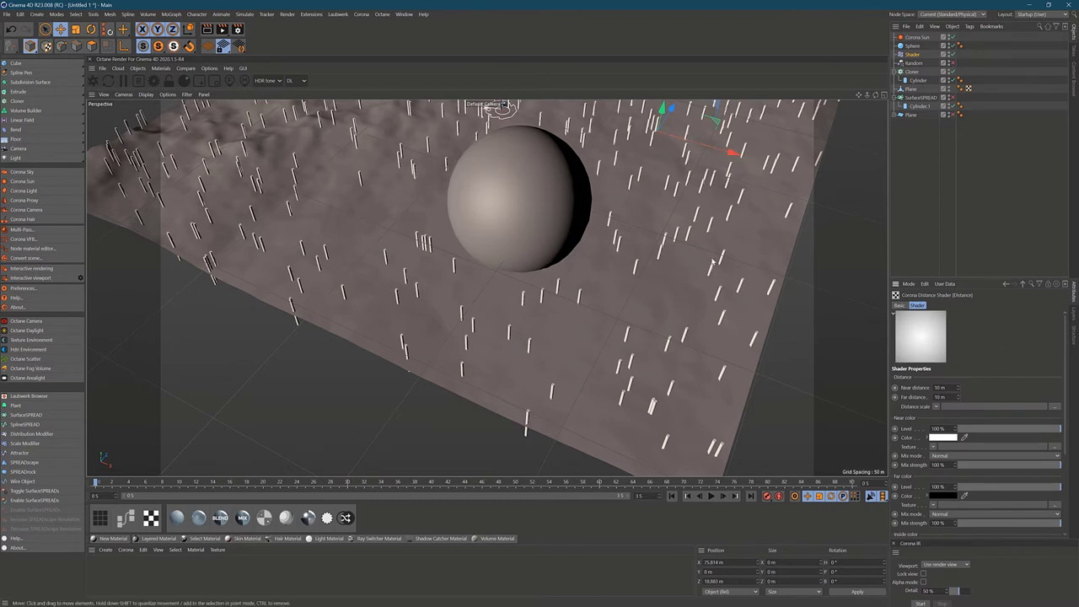
scroll(969, 371, down, 2)
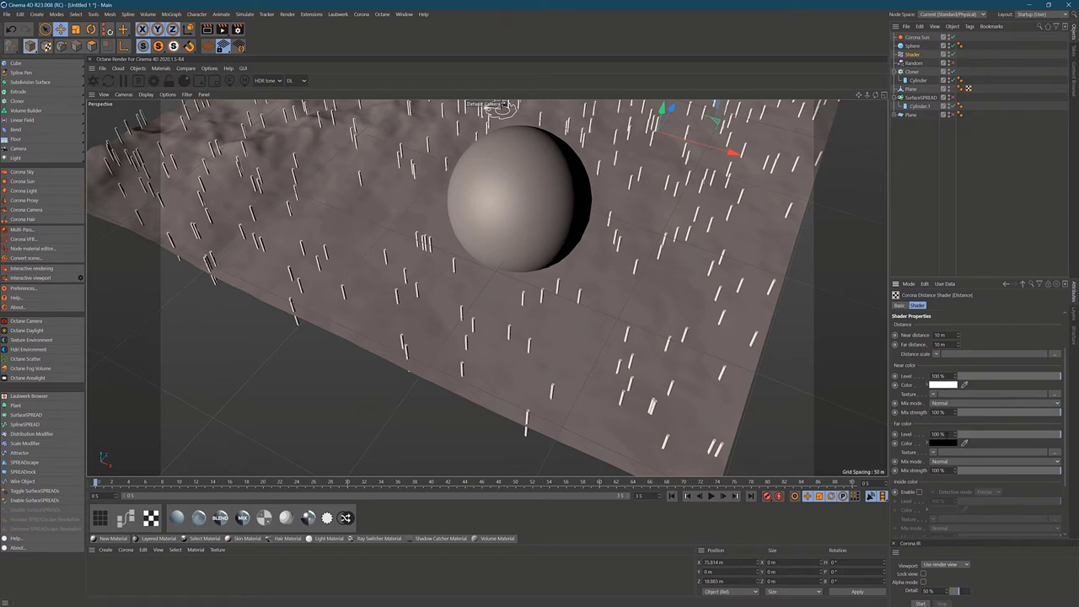
click(943, 445)
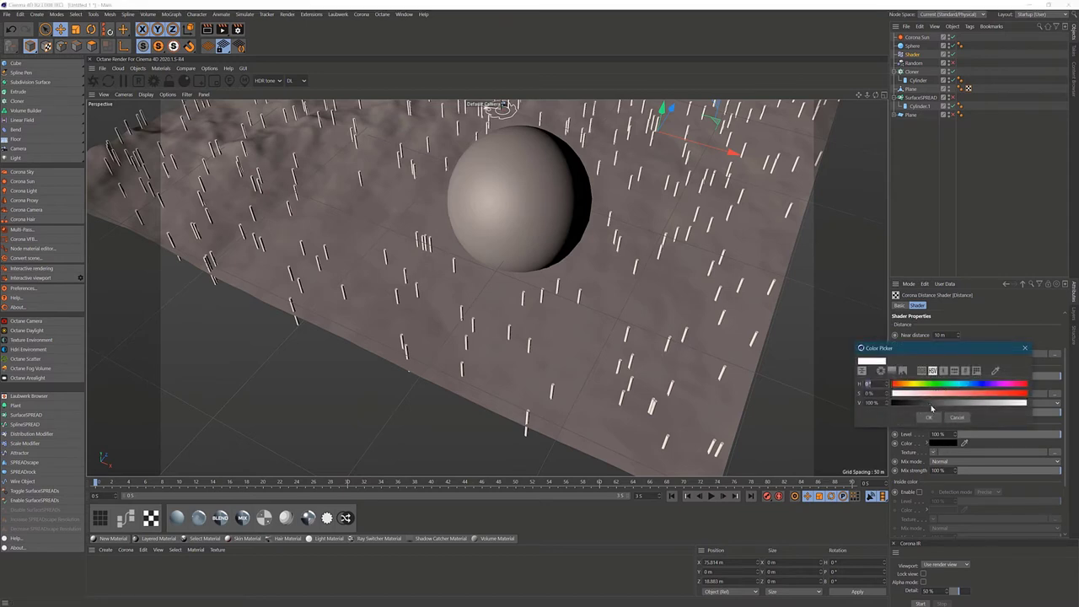
drag(934, 403, 895, 404)
click(928, 418)
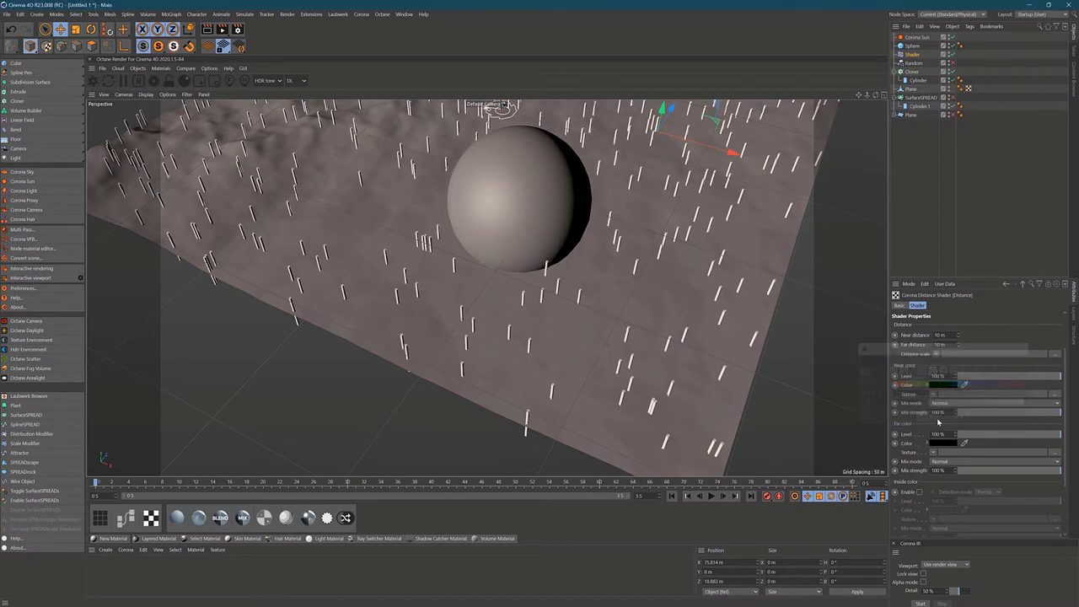
click(943, 444)
drag(895, 461, 1027, 461)
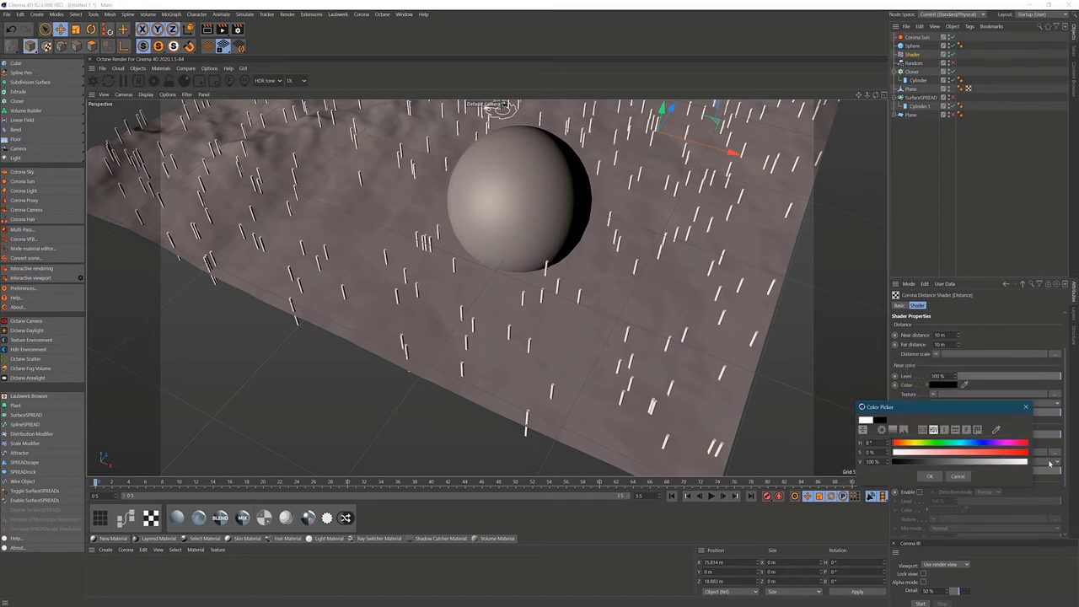
click(934, 477)
alt+drag(688, 278, 598, 267)
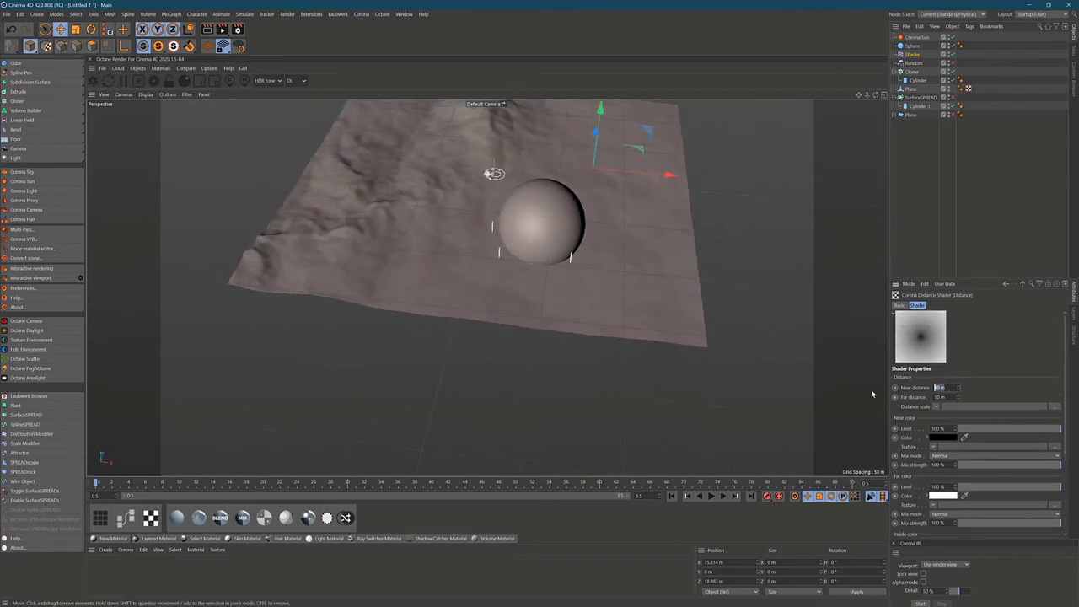
Raise the near distance to 20 m and the far distance to 50, then 100 m
drag(957, 388, 976, 393)
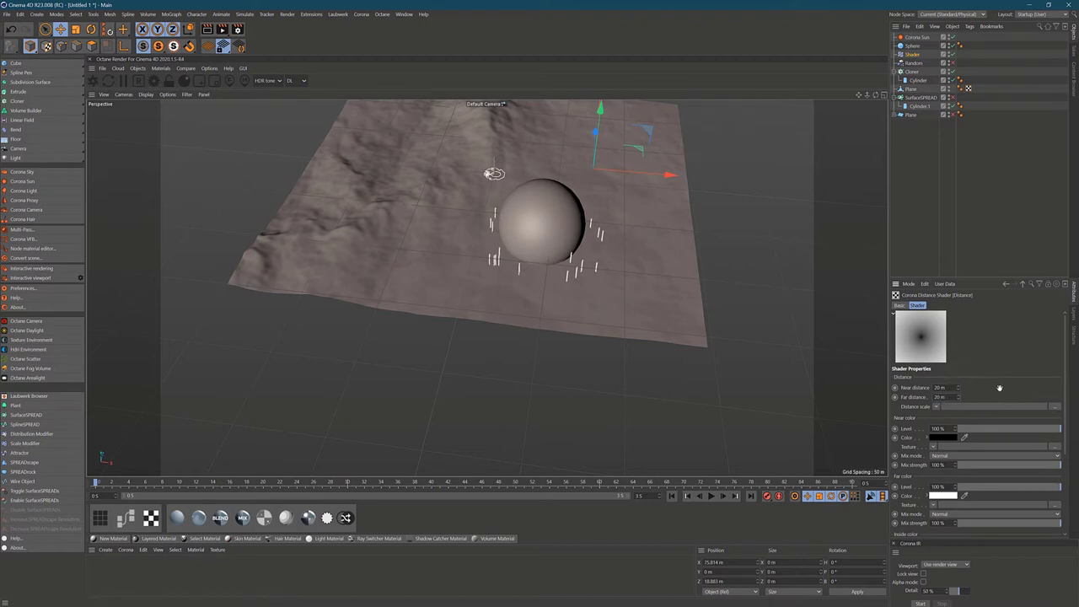
double_click(938, 397)
text(50)
key(Return)
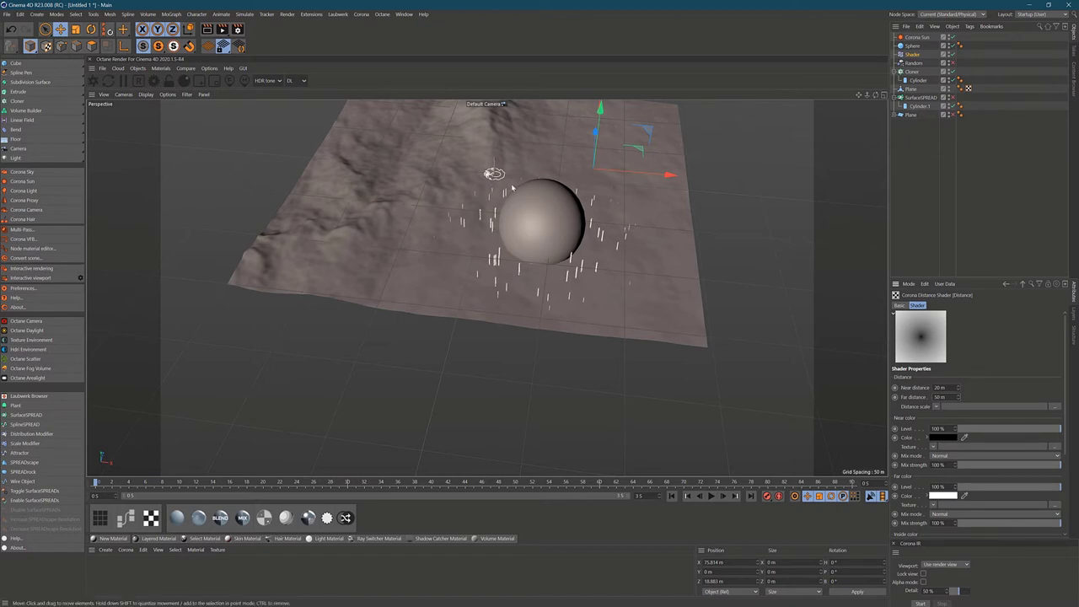
alt+drag(582, 264, 594, 225)
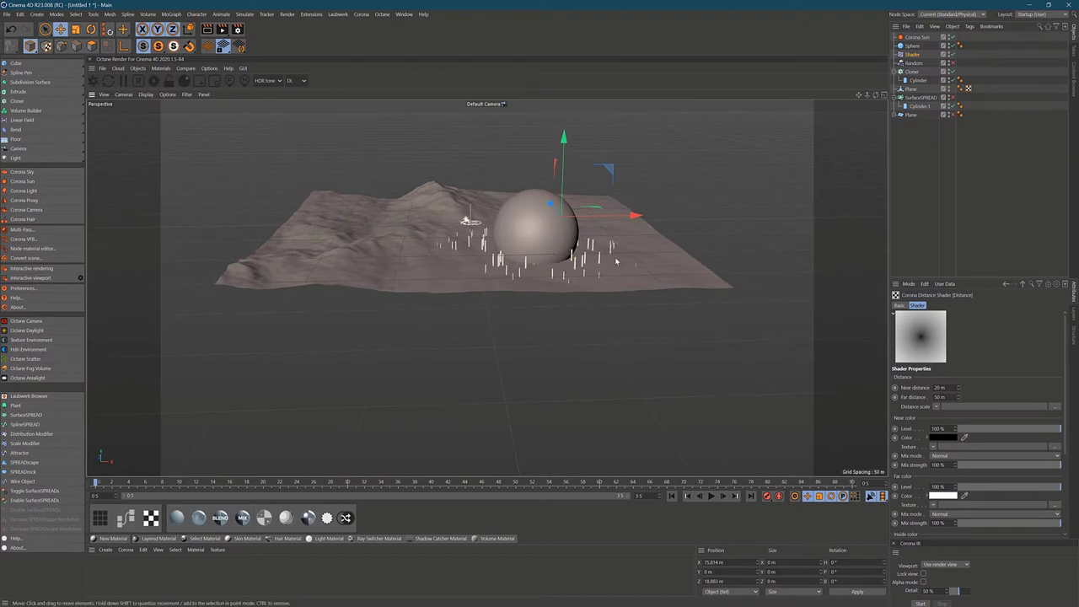
click(951, 401)
text(00)
key(Return)
alt+drag(599, 296, 666, 283)
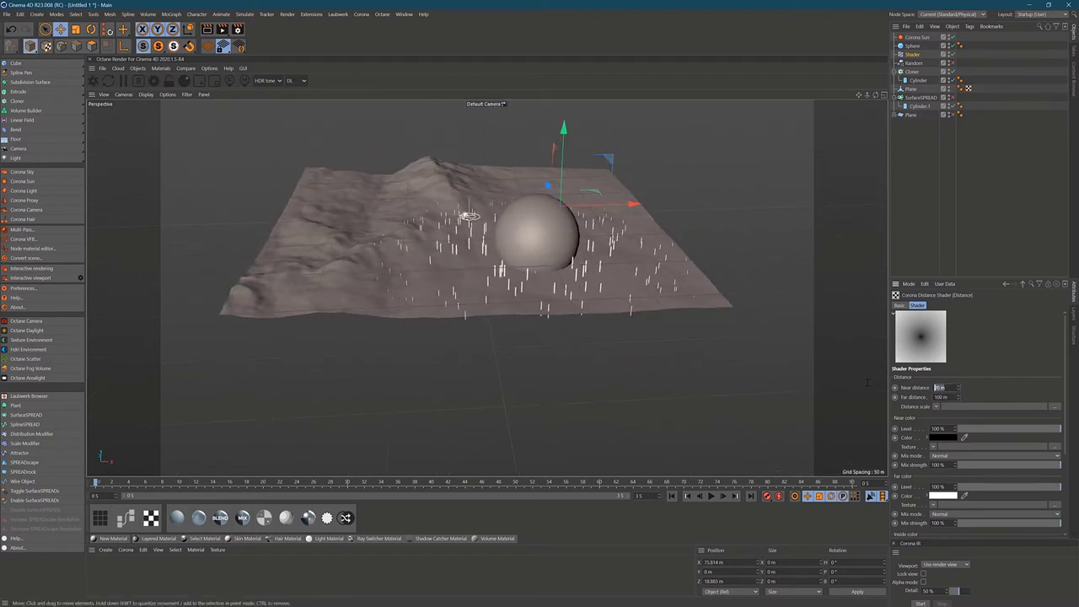
Set the near distance to 100 m as well
click(939, 387)
text(100)
key(Return)
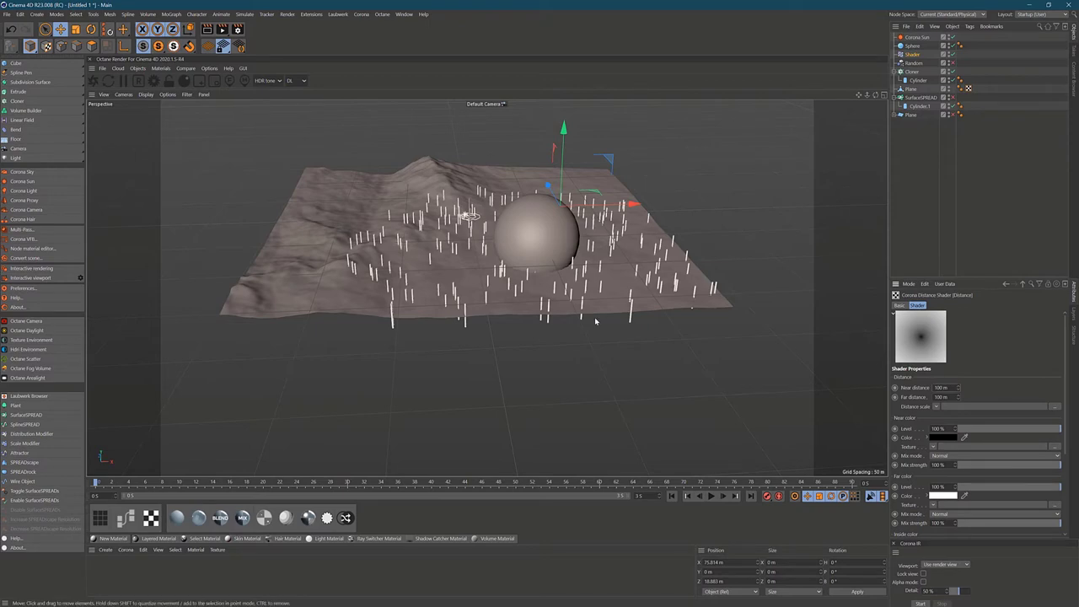
alt+drag(599, 322, 590, 291)
scroll(997, 358, down, 1)
Set the Distance shader's near colour to white and far colour to black
scroll(997, 358, down, 1)
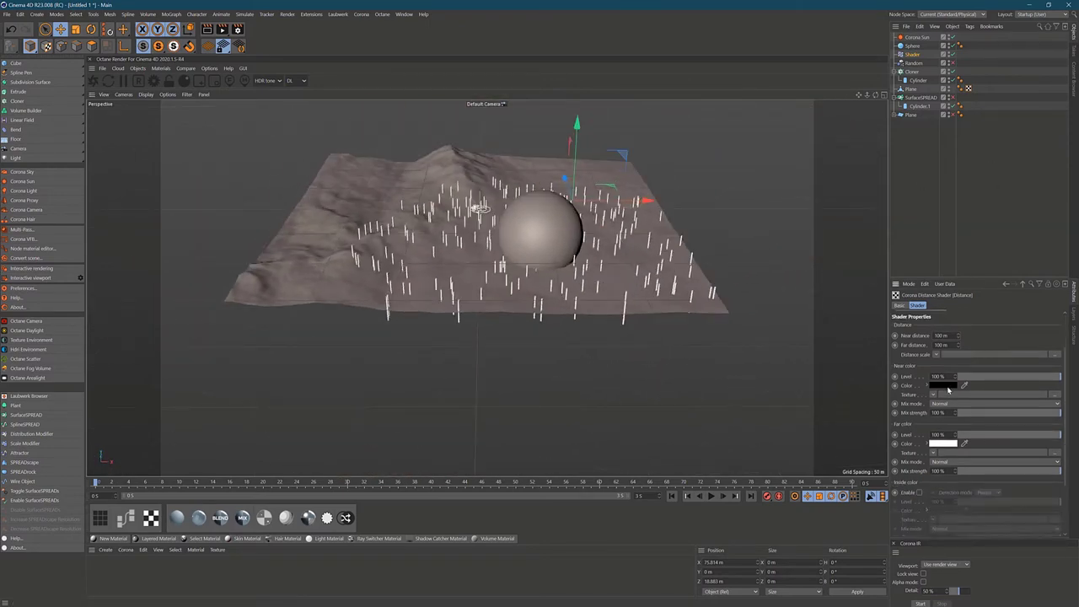
click(942, 385)
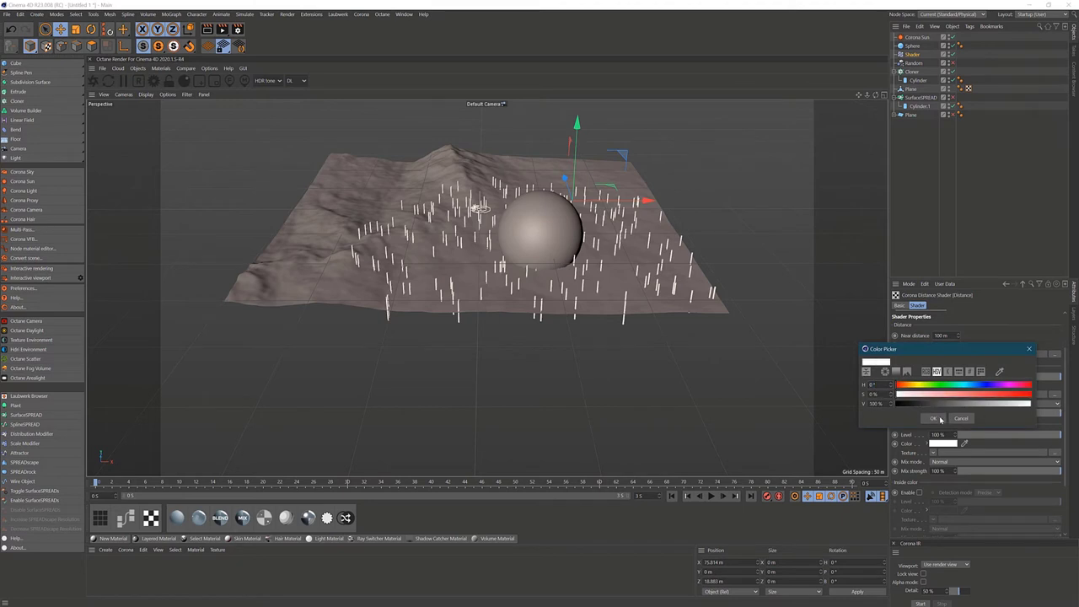
click(933, 418)
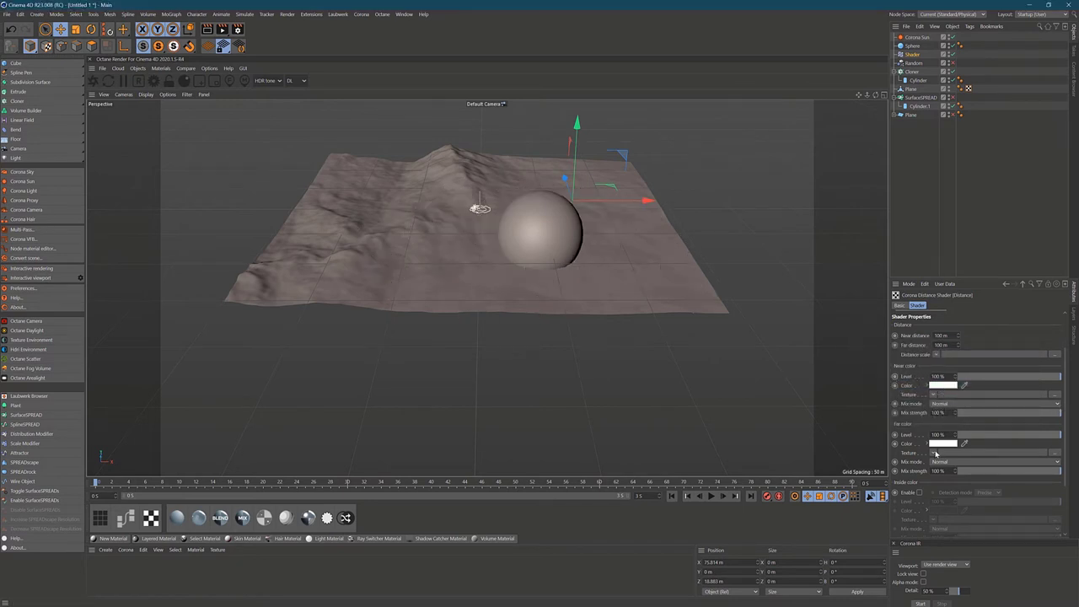
click(942, 386)
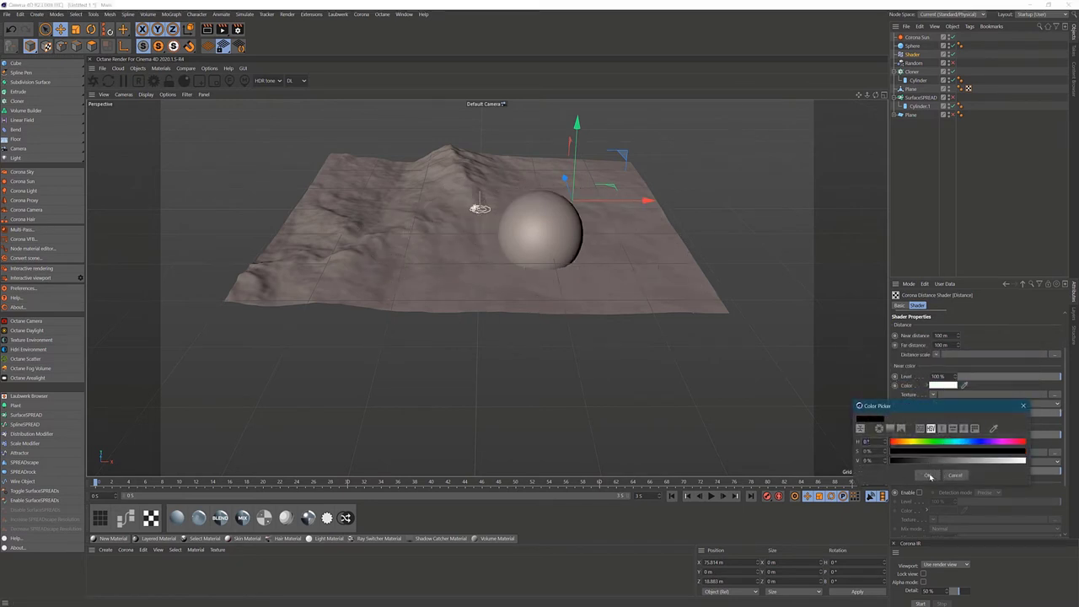
click(928, 475)
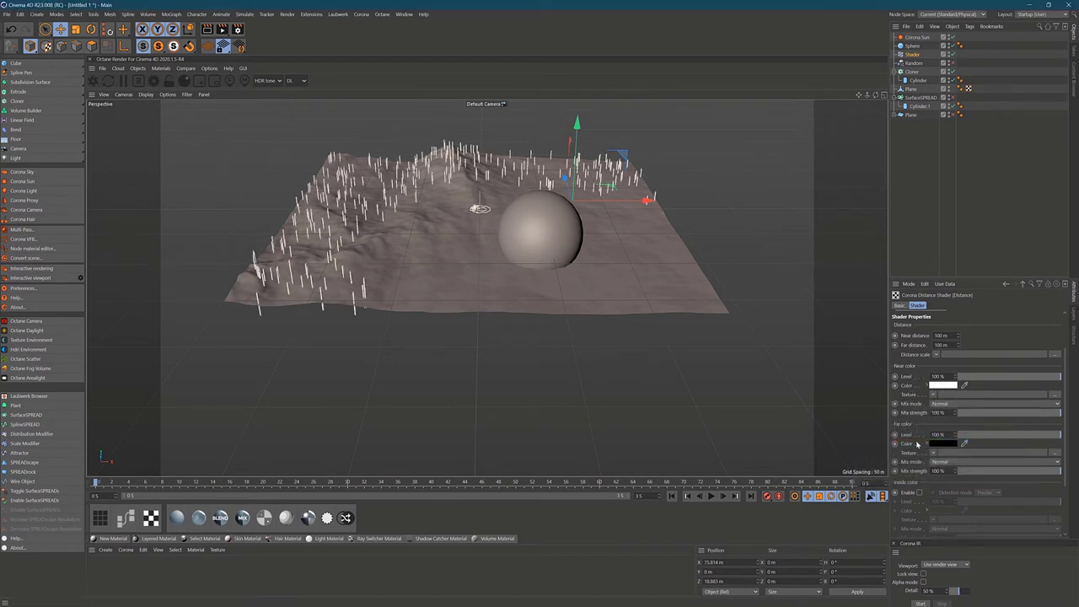
alt+drag(849, 335, 822, 337)
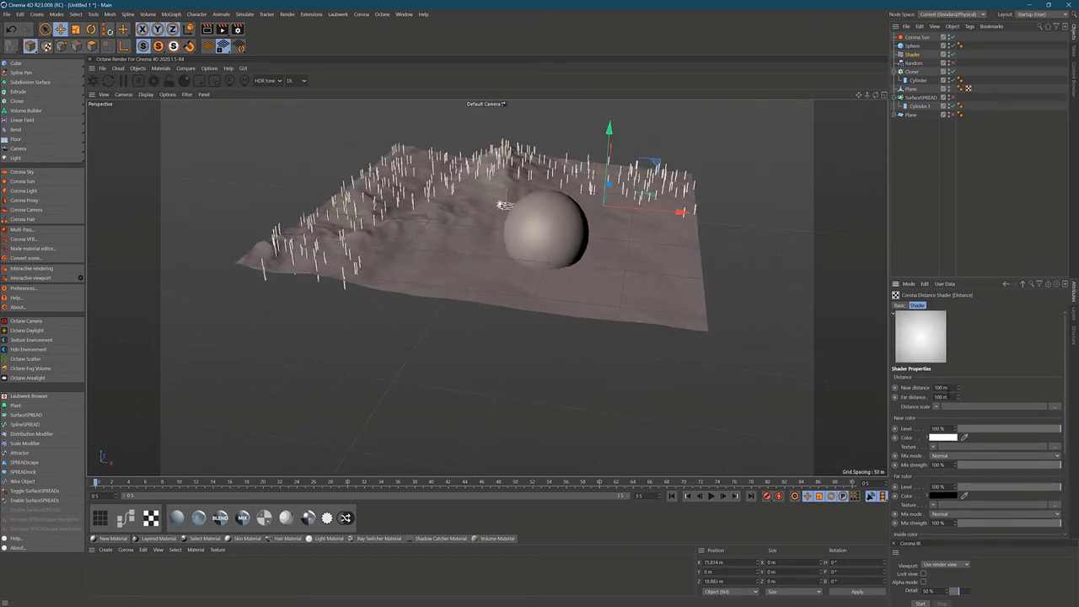
Enter 10 m for both the near and far distances
click(940, 387)
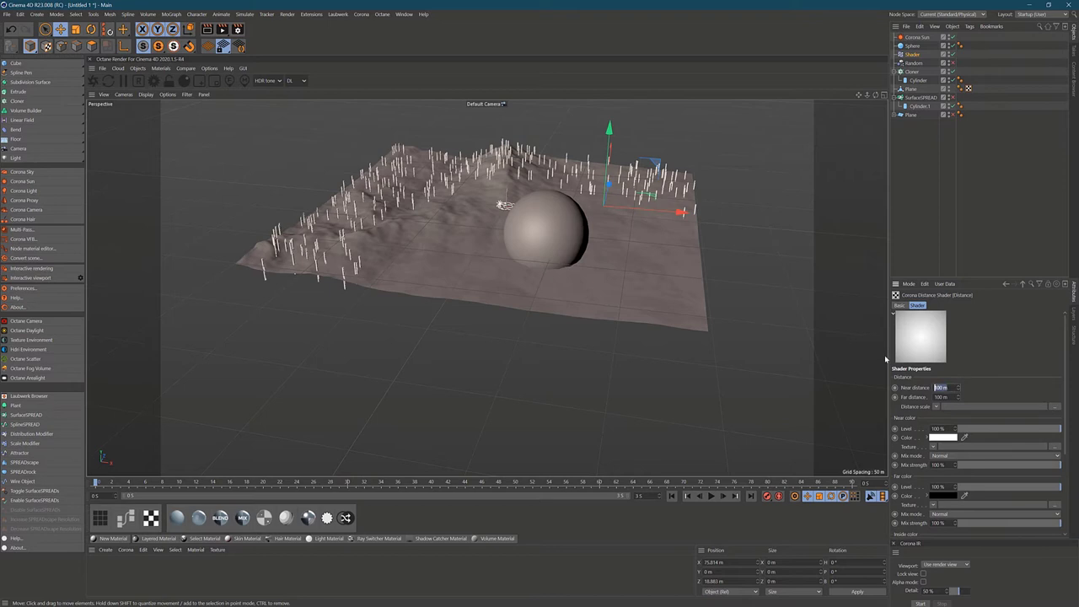
text(10)
key(Tab)
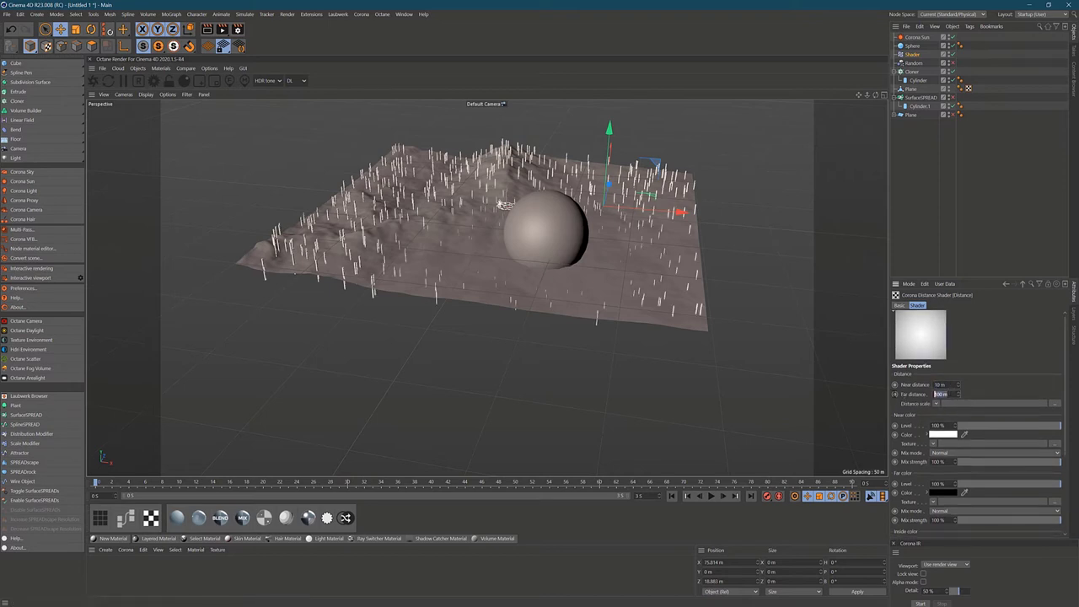
text(10)
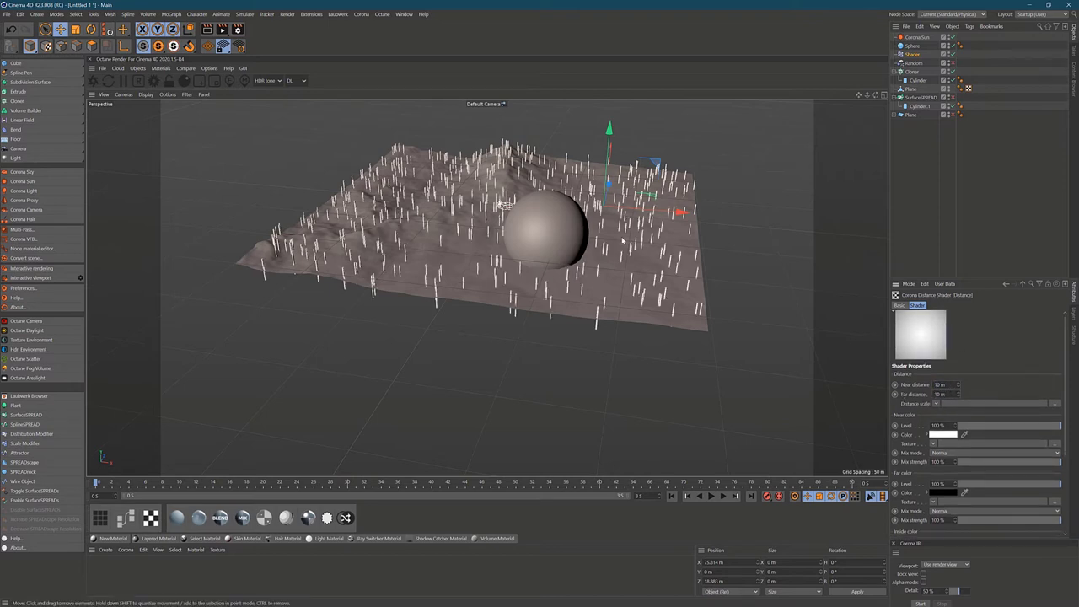
alt+drag(613, 244, 537, 234)
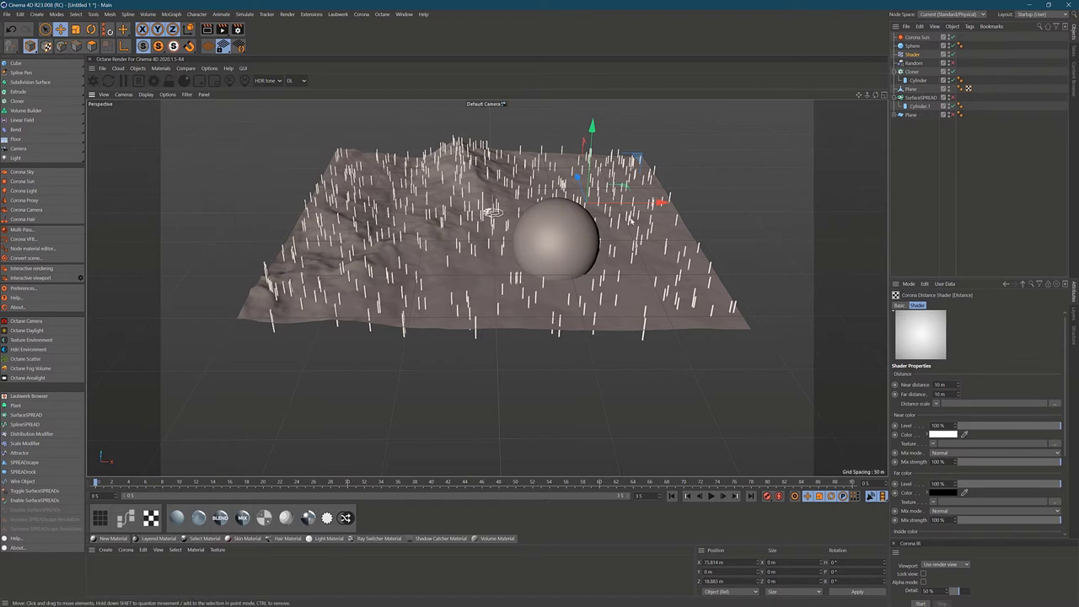
Nudge the sphere slightly across the terrain and reselect the Shader object
click(590, 227)
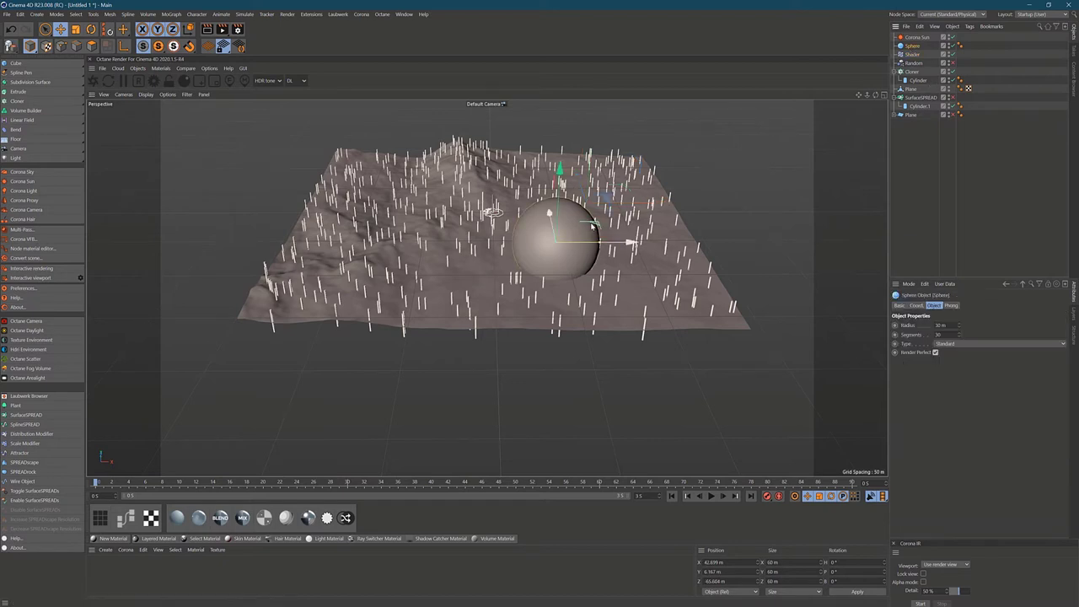
mouse_move(593, 225)
mouse_down()
mouse_move(605, 230)
mouse_move(588, 227)
mouse_up()
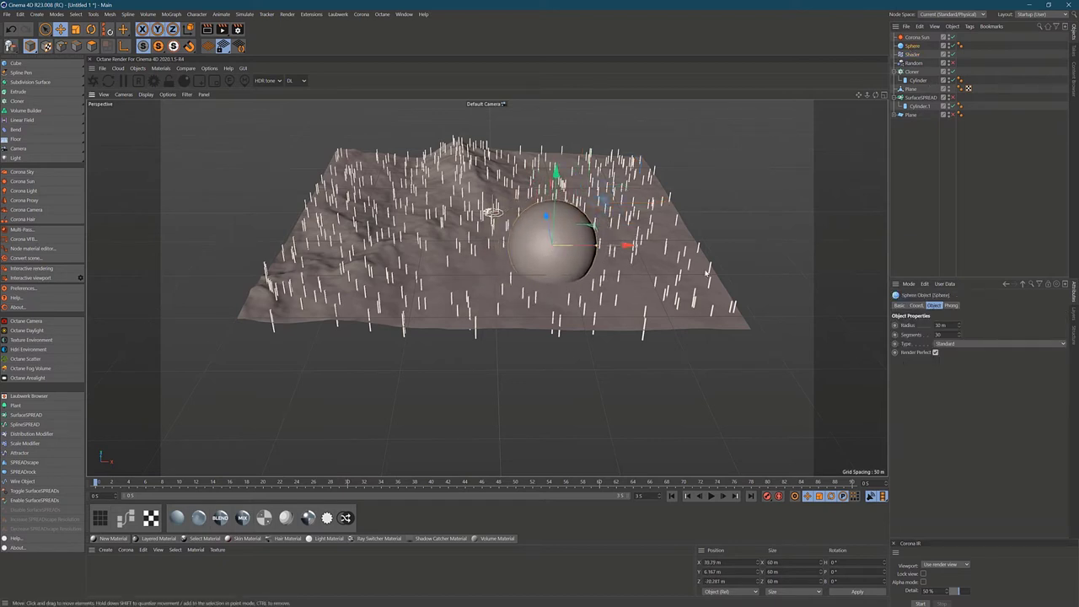
click(913, 54)
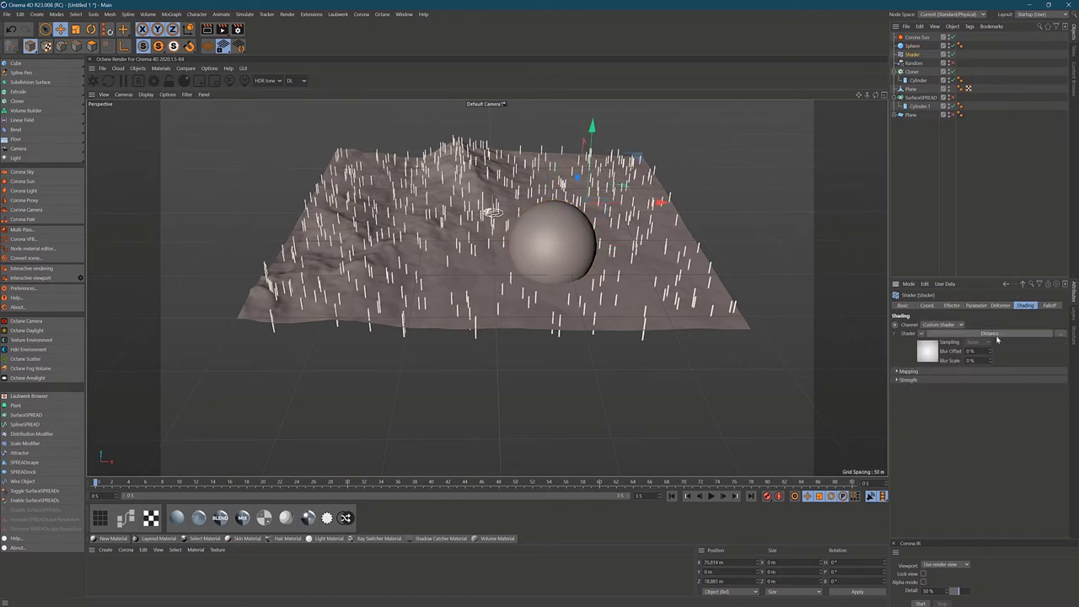
Open the Distance shader's settings and pick Sphere as the Distance from object
click(995, 335)
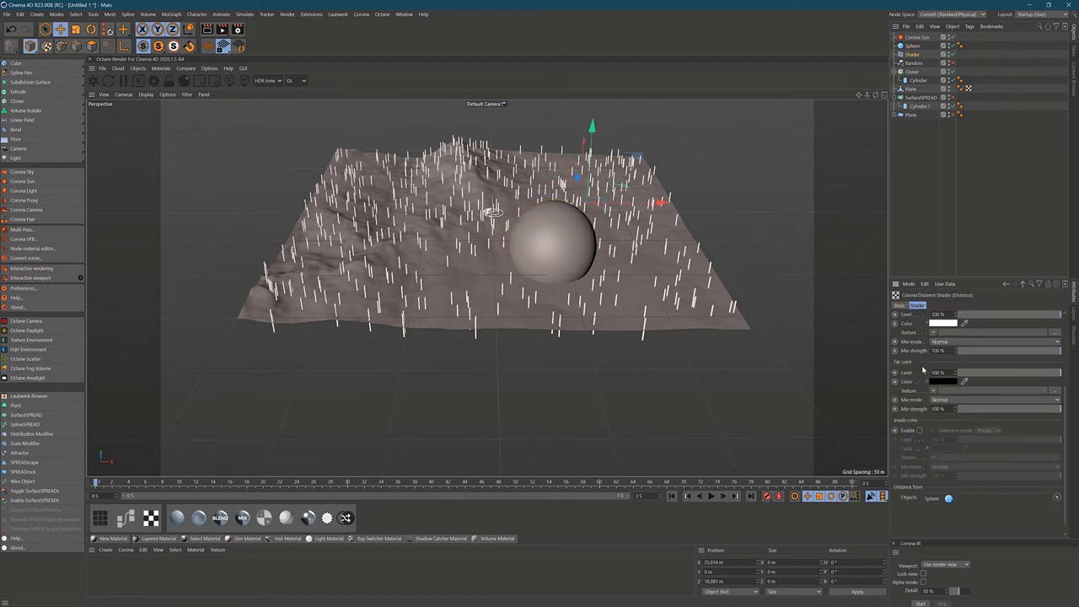
scroll(922, 369, up, 3)
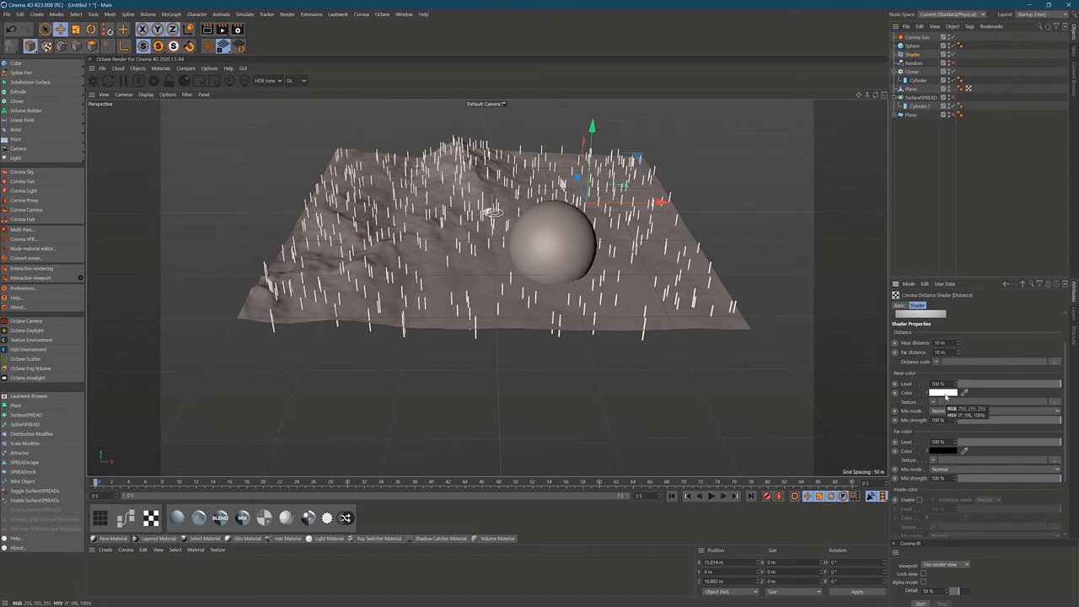
scroll(995, 472, down, 2)
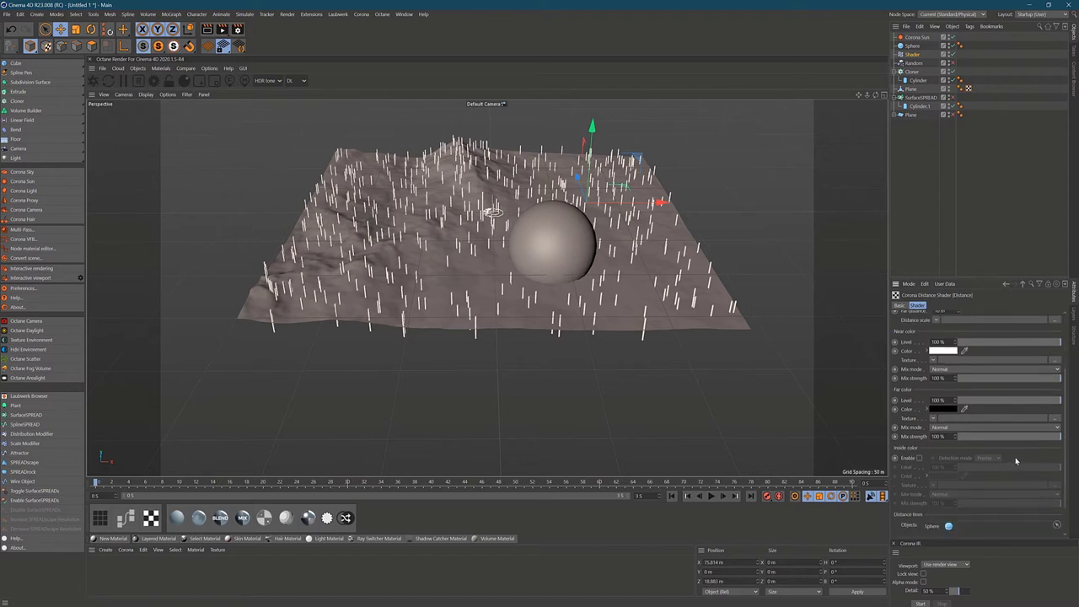
scroll(1024, 359, down, 2)
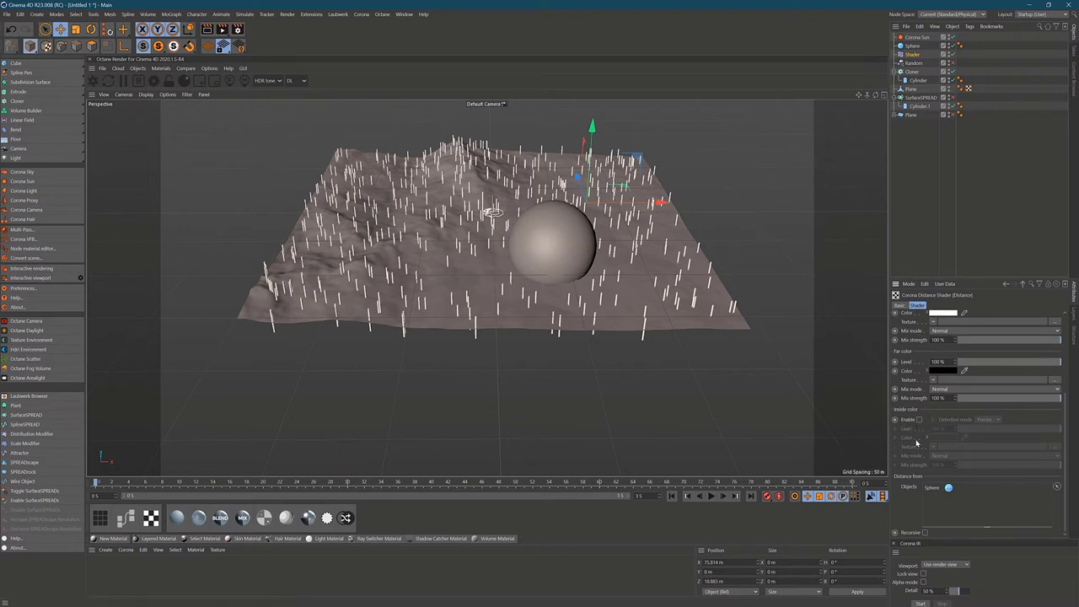
click(996, 488)
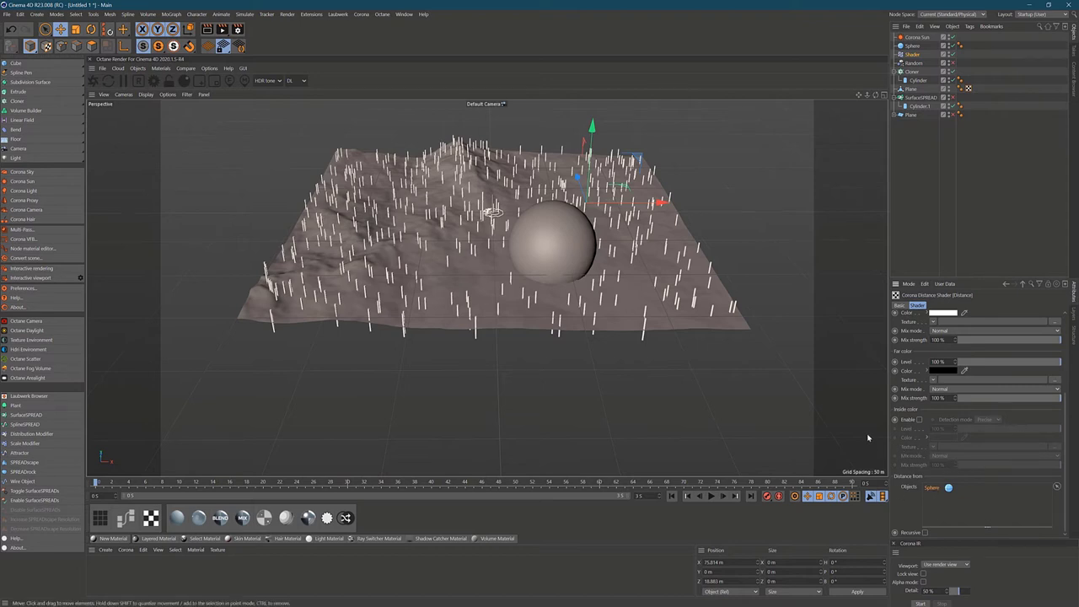
click(988, 169)
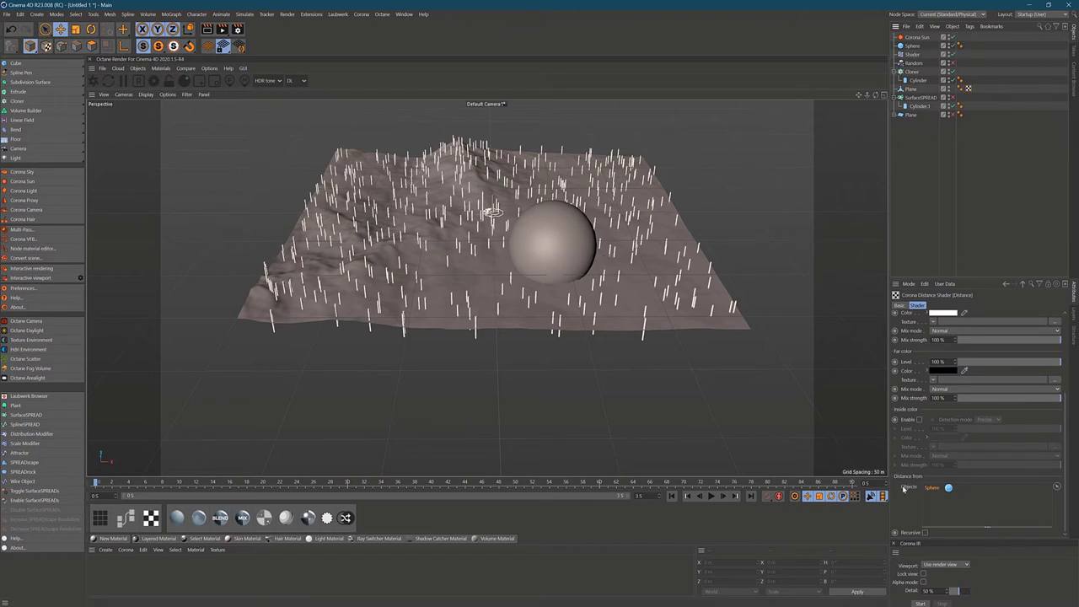
drag(916, 46, 935, 491)
drag(910, 115, 942, 498)
click(930, 498)
key(Delete)
click(1057, 487)
click(910, 115)
click(930, 501)
key(Delete)
alt+drag(594, 262, 556, 275)
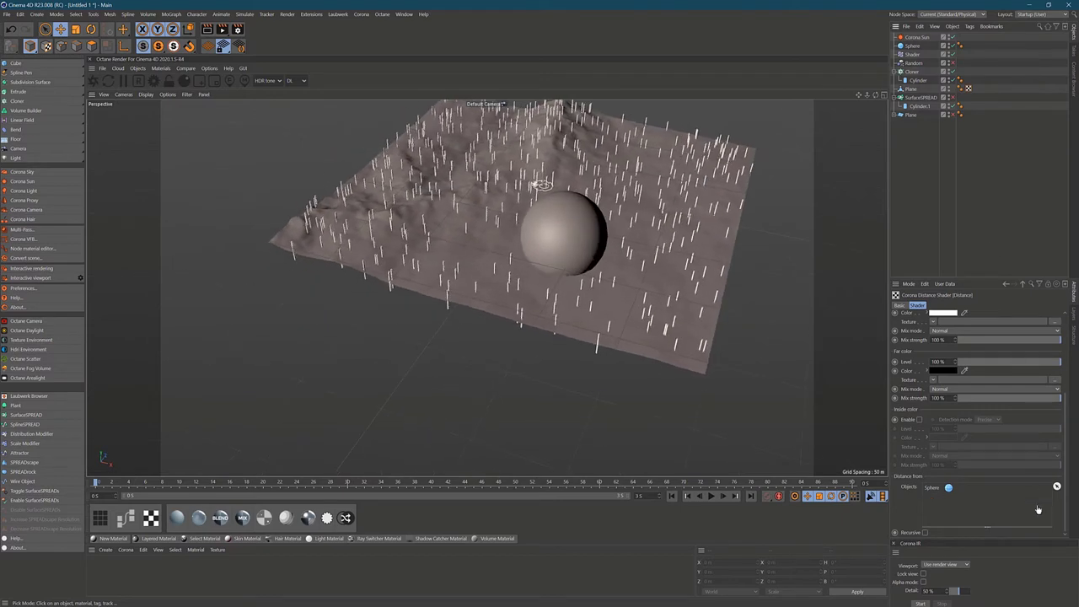
alt+drag(857, 255, 628, 321)
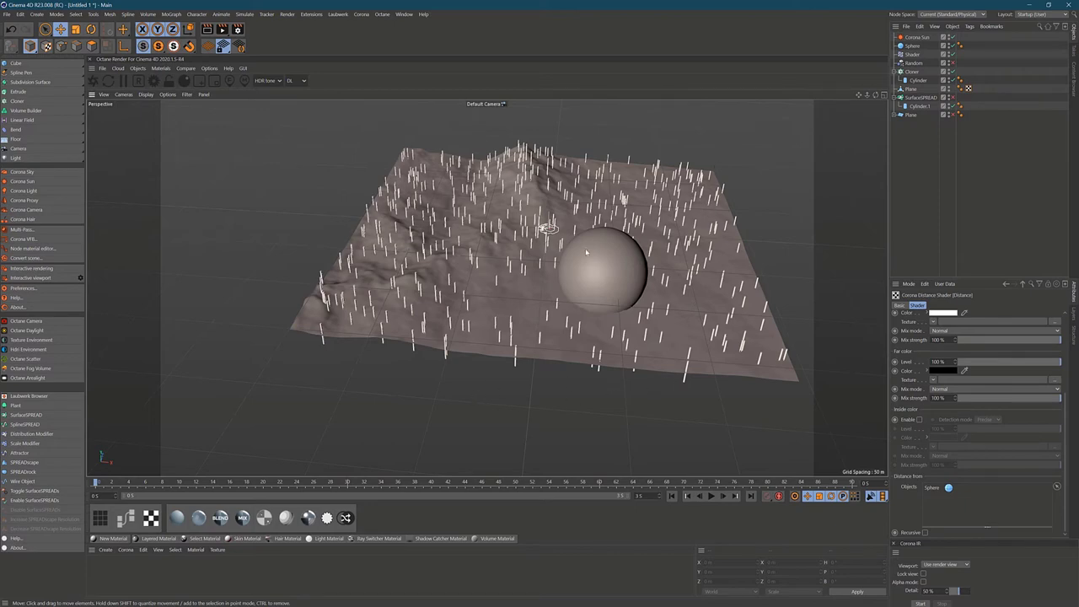
Reframe the terrain and sphere in the viewport, then open the File menu
mouse_move(584, 248)
alt+mouse_down()
mouse_move(556, 287)
mouse_move(607, 303)
mouse_move(587, 246)
alt+mouse_up()
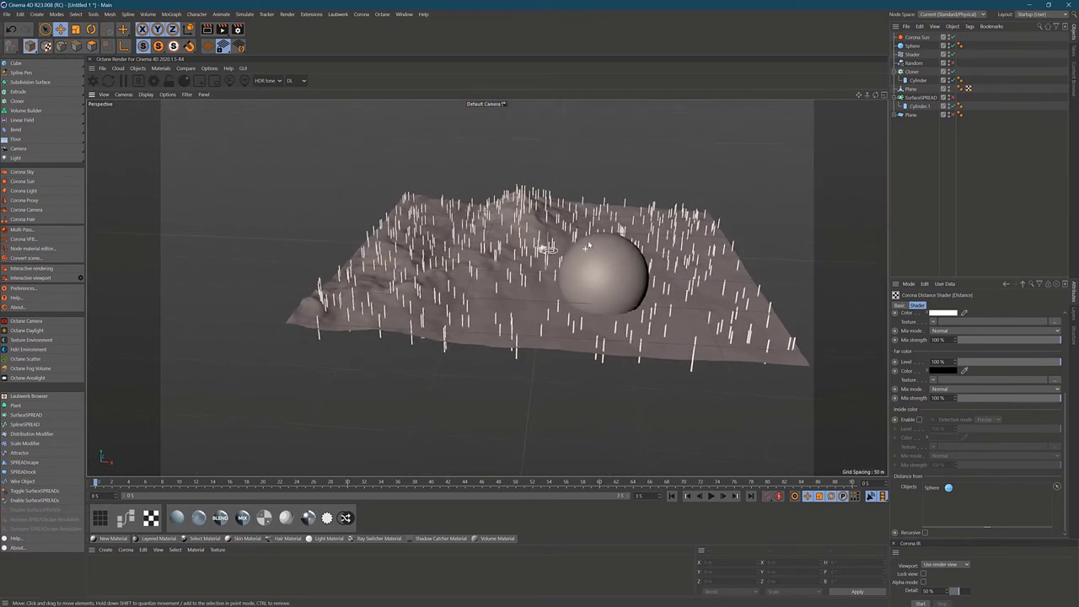
alt+middle_drag(590, 276, 534, 272)
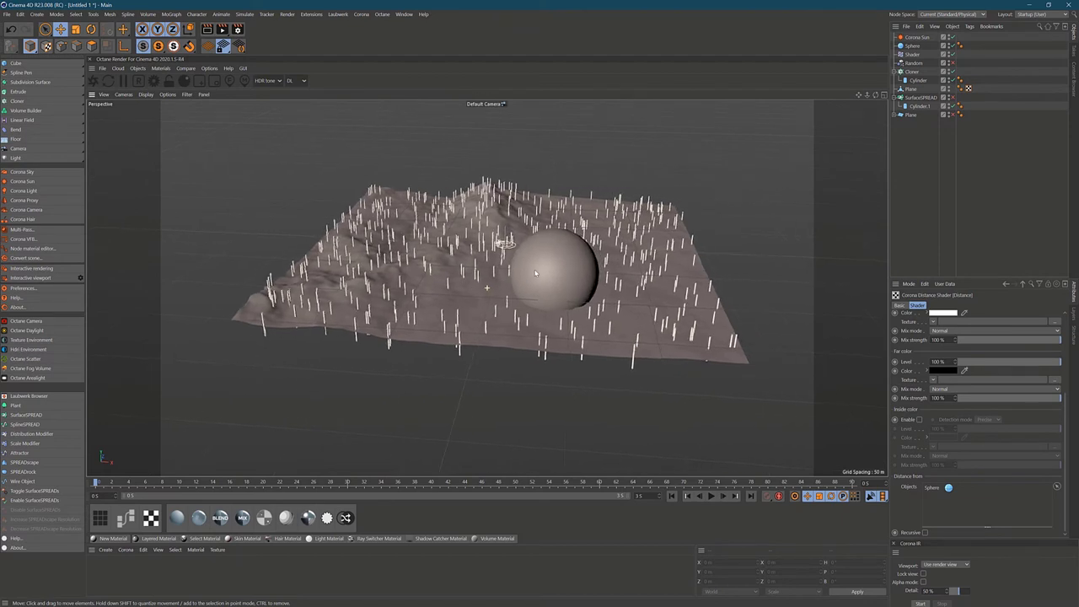
alt+drag(534, 272, 445, 296)
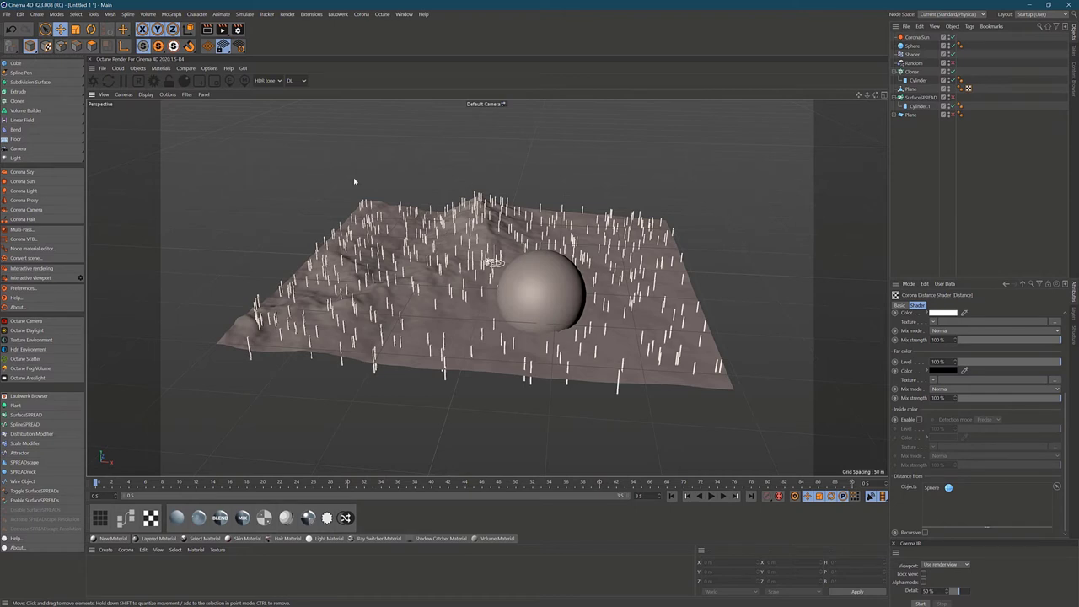
click(47, 67)
click(6, 14)
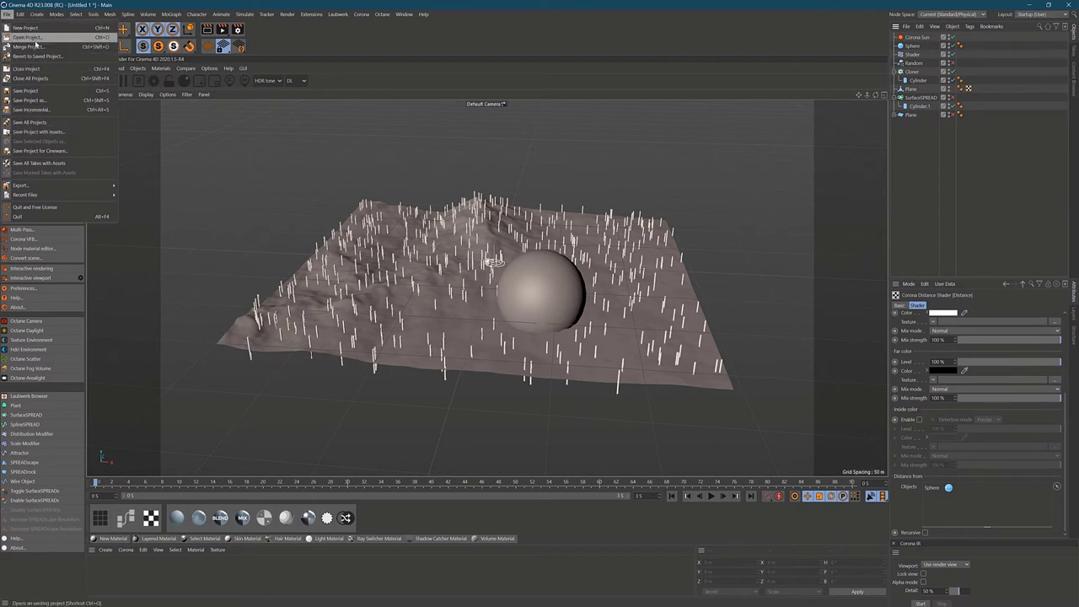
Open Cloud Modulation.c4d from the Desktop and deselect the scene object
click(28, 39)
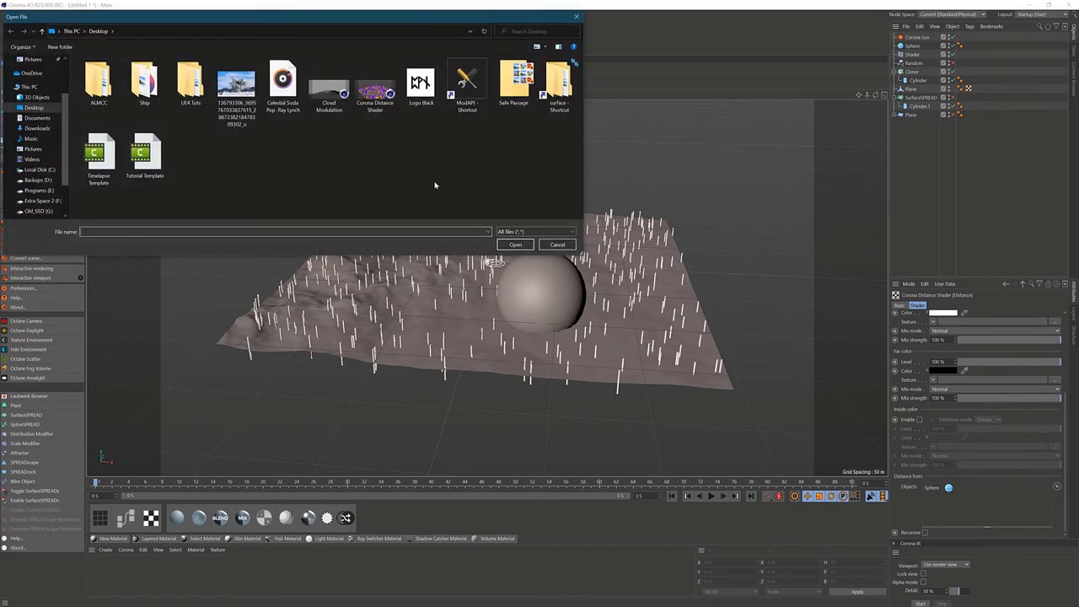
click(328, 85)
key(Return)
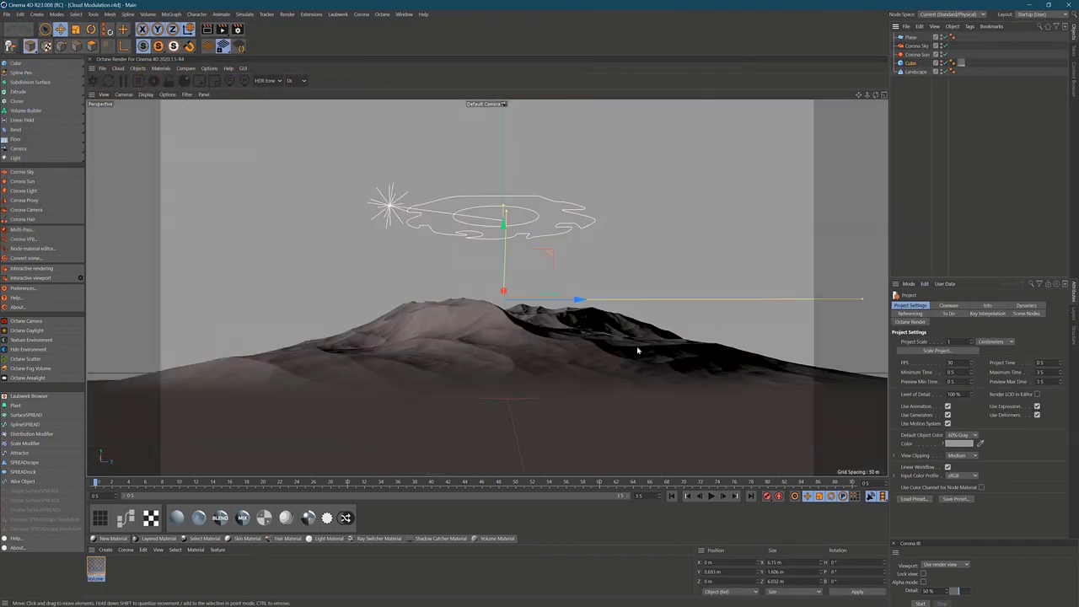
click(976, 155)
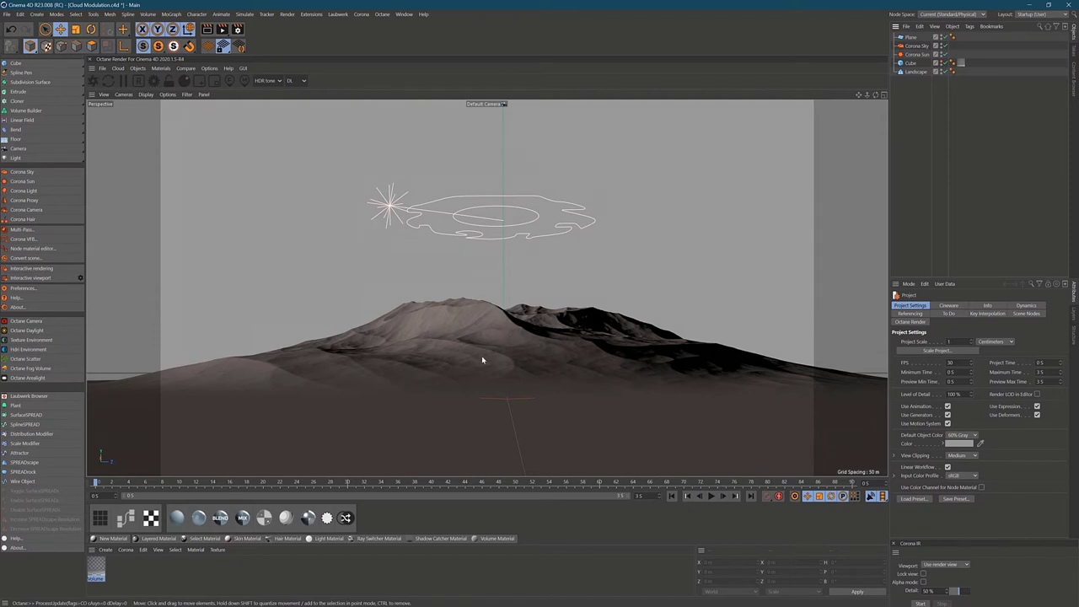
Preview the foggy mountain at 100% Corona IR detail, select the Cube, then stop rendering
drag(955, 590, 1003, 596)
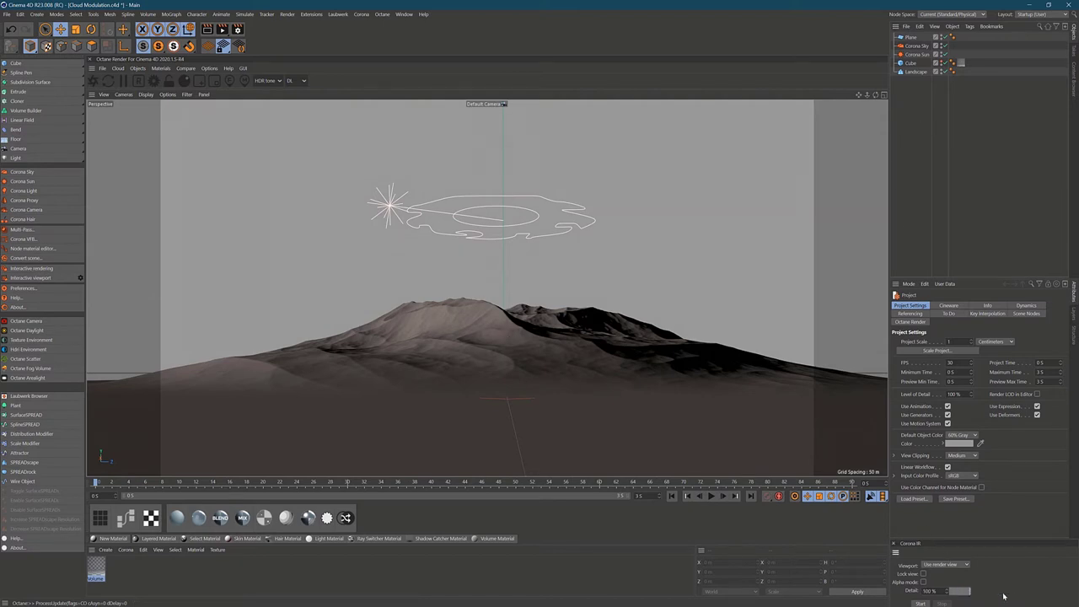
click(920, 604)
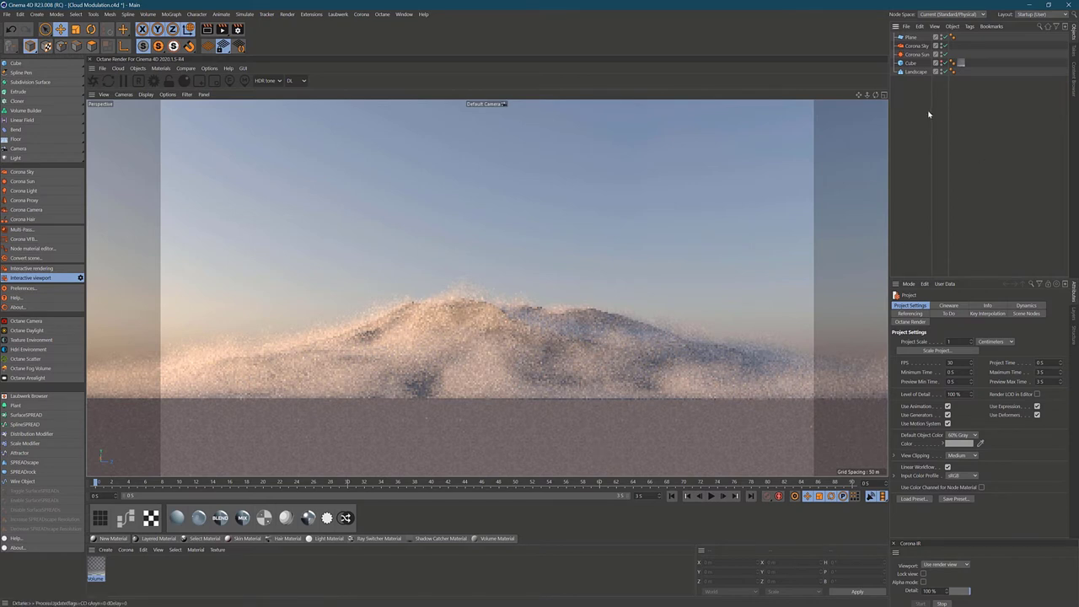
click(910, 63)
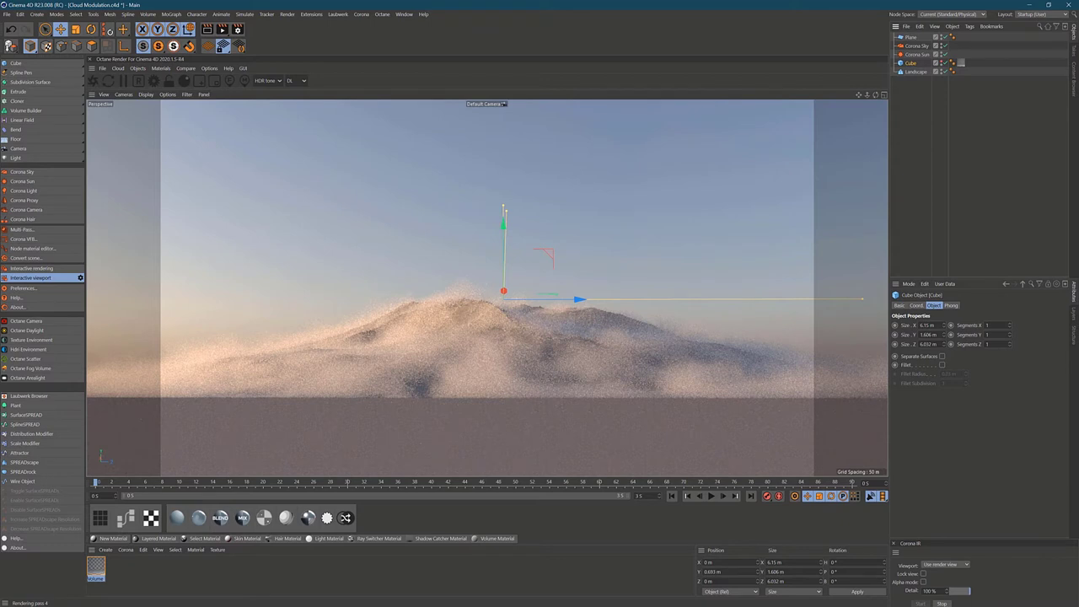
click(941, 604)
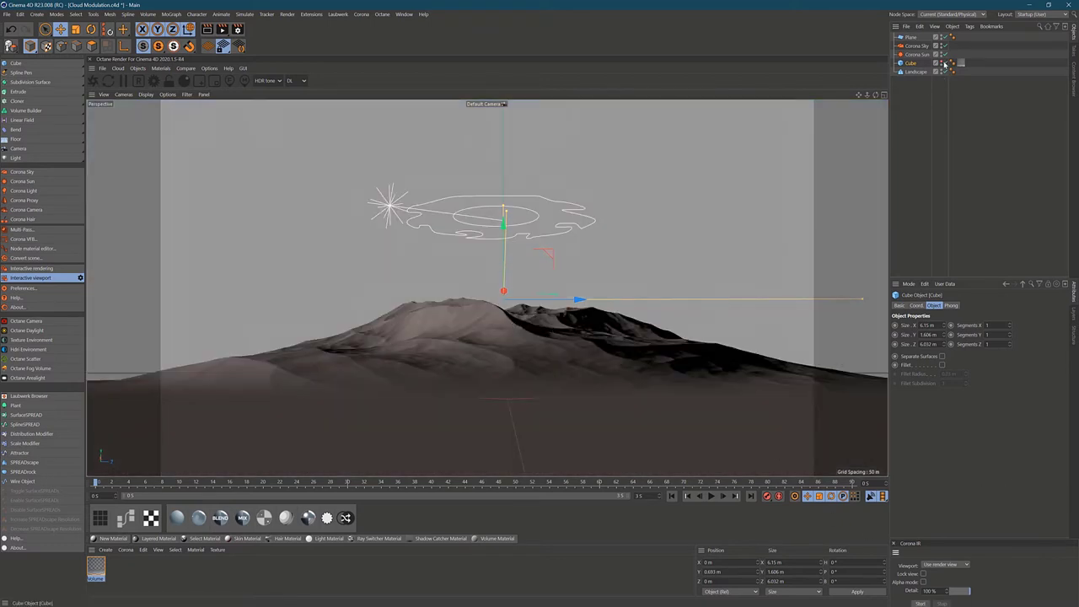
Restart the interactive render and add a Corona Camera to the scene
click(945, 64)
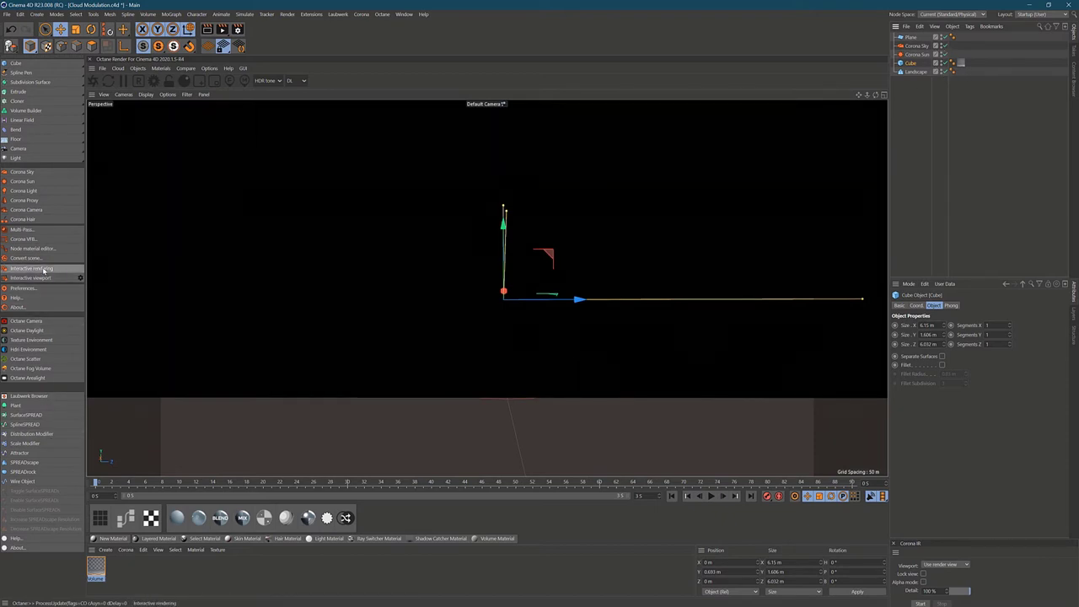
click(48, 209)
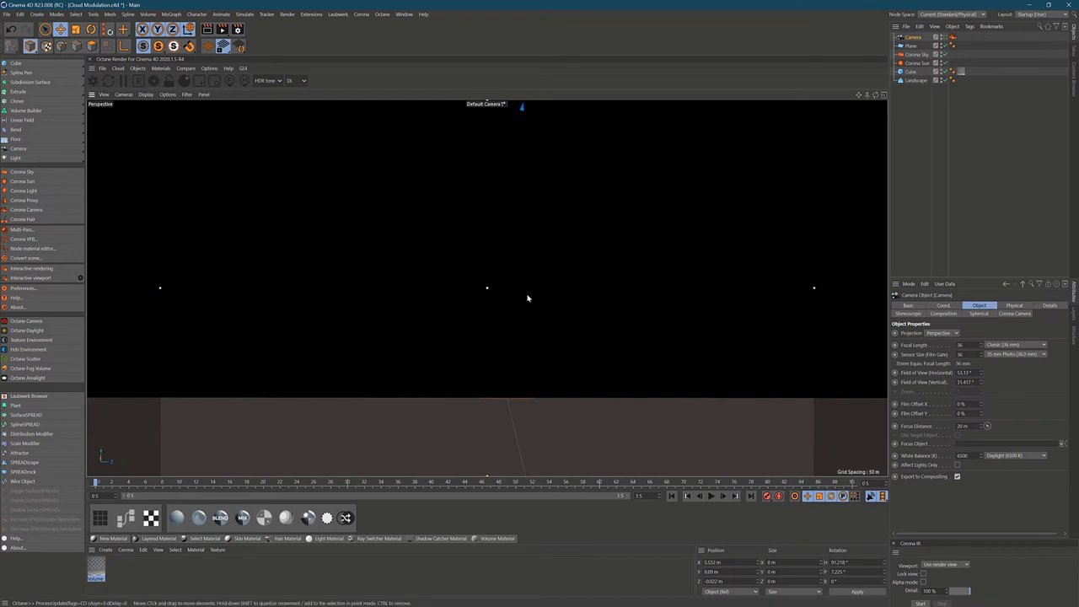
scroll(528, 298, down, 10)
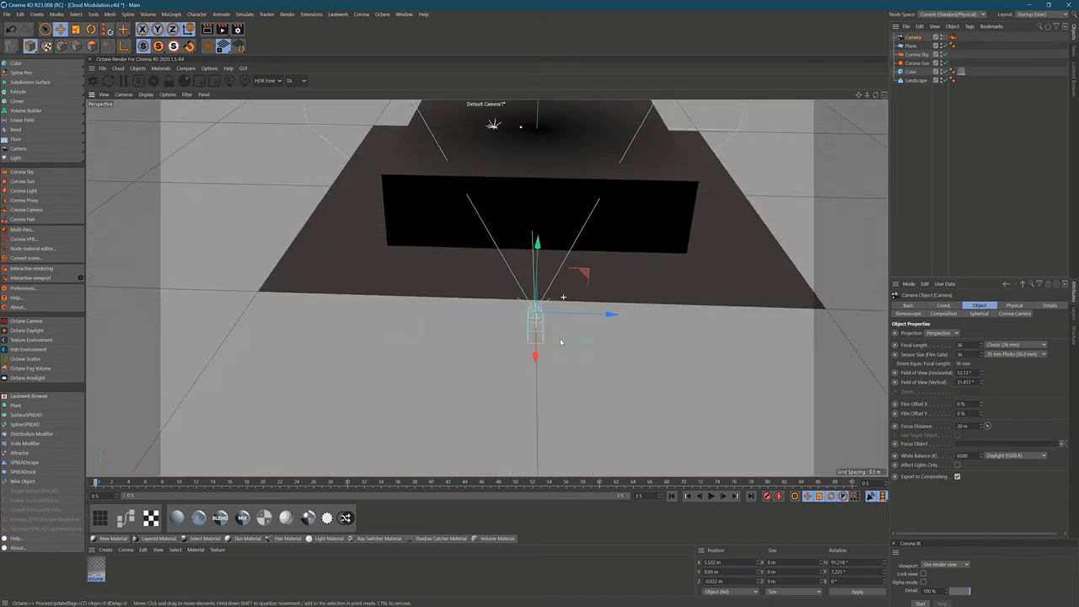
scroll(560, 341, down, 6)
Orbit the view to inspect the camera, box and plane, then select the Volume material
alt+drag(525, 309, 439, 289)
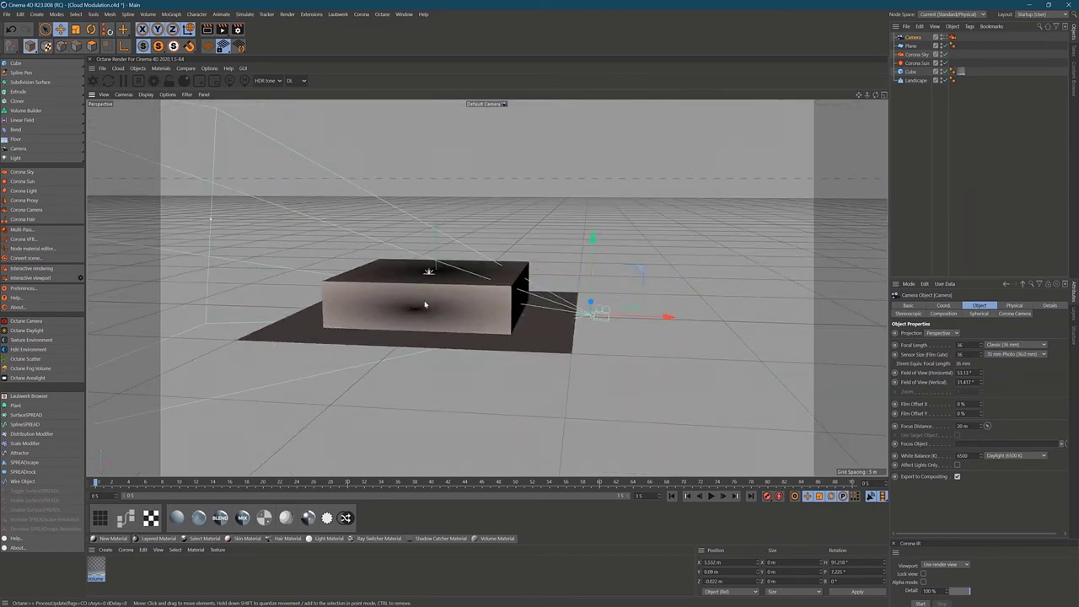
alt+drag(495, 322, 477, 235)
alt+drag(486, 271, 489, 260)
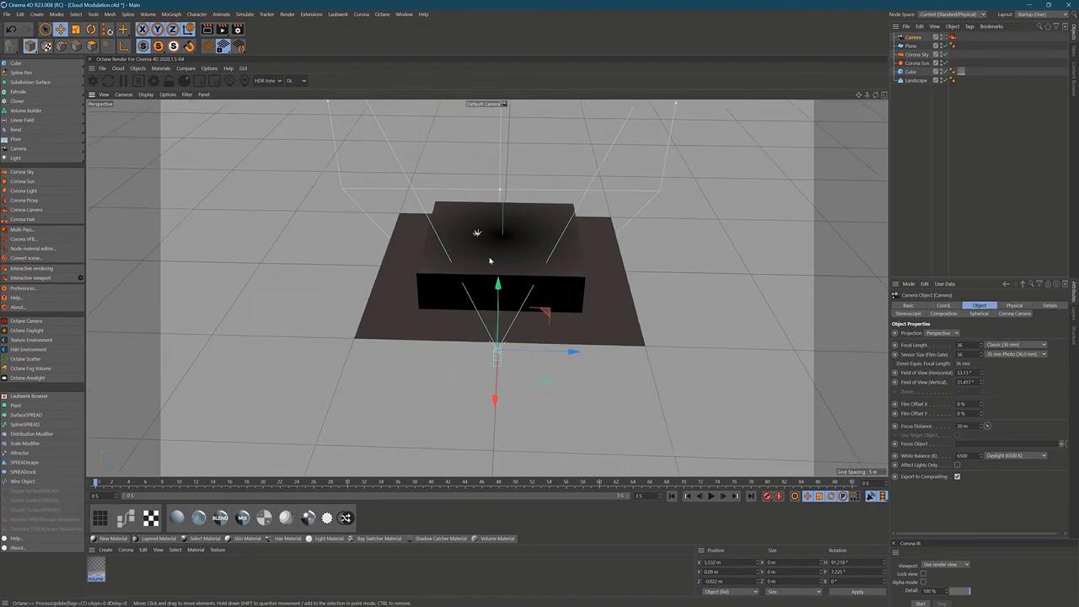
scroll(535, 295, down, 5)
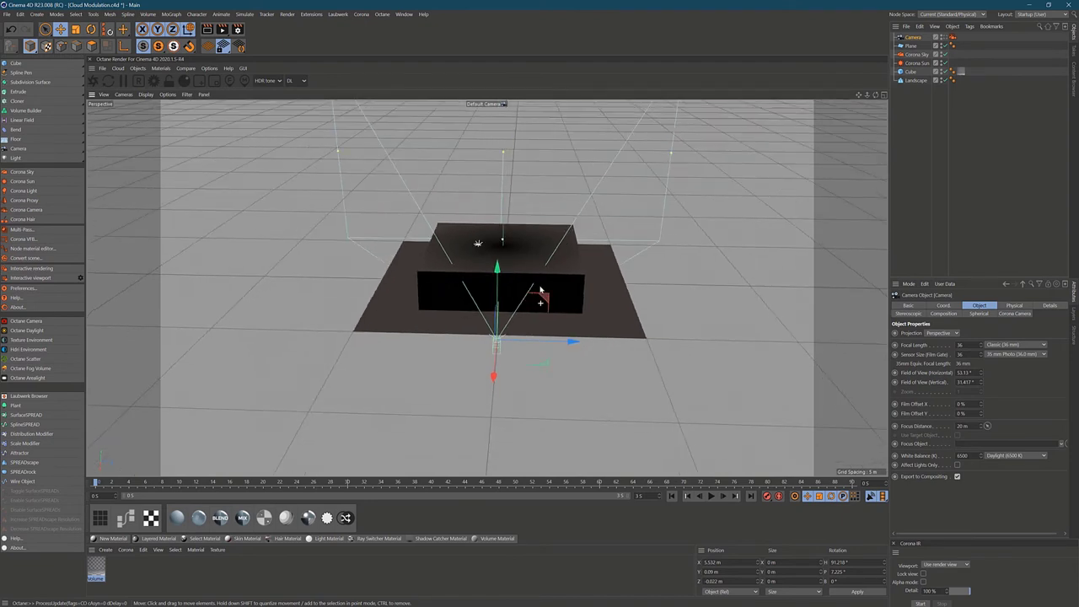
scroll(542, 299, up, 5)
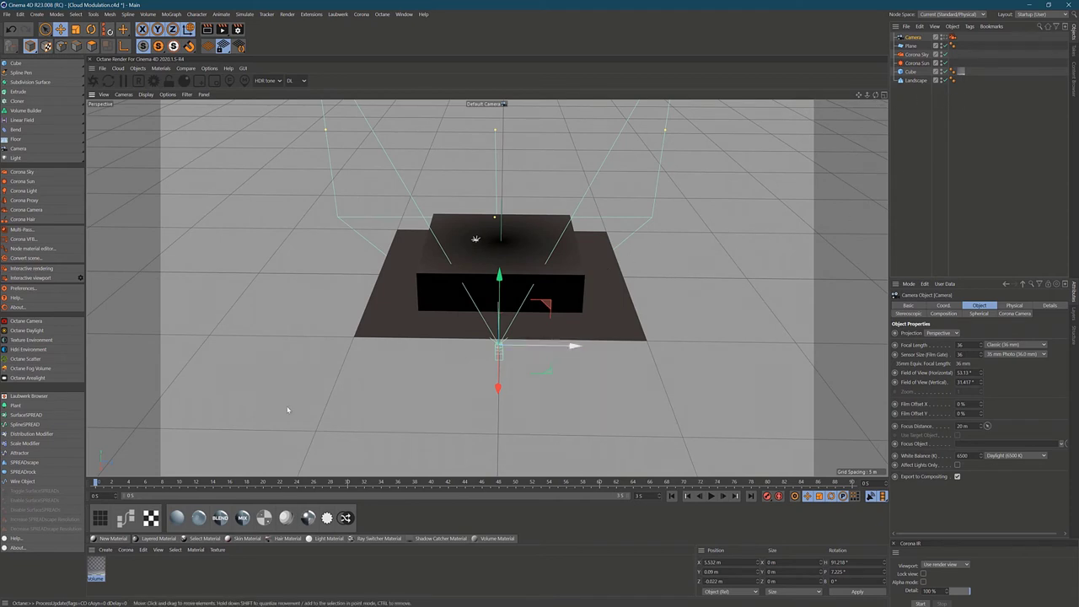
click(102, 569)
Open the Volume material in the Material Editor and show its absorption Distance shader
double_click(96, 569)
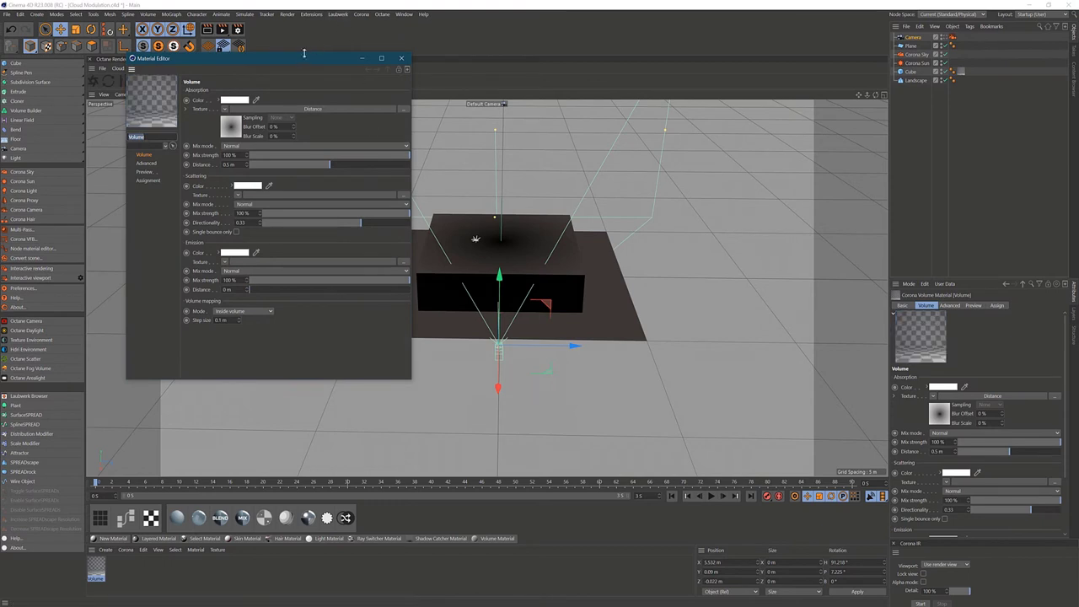
drag(299, 57, 716, 82)
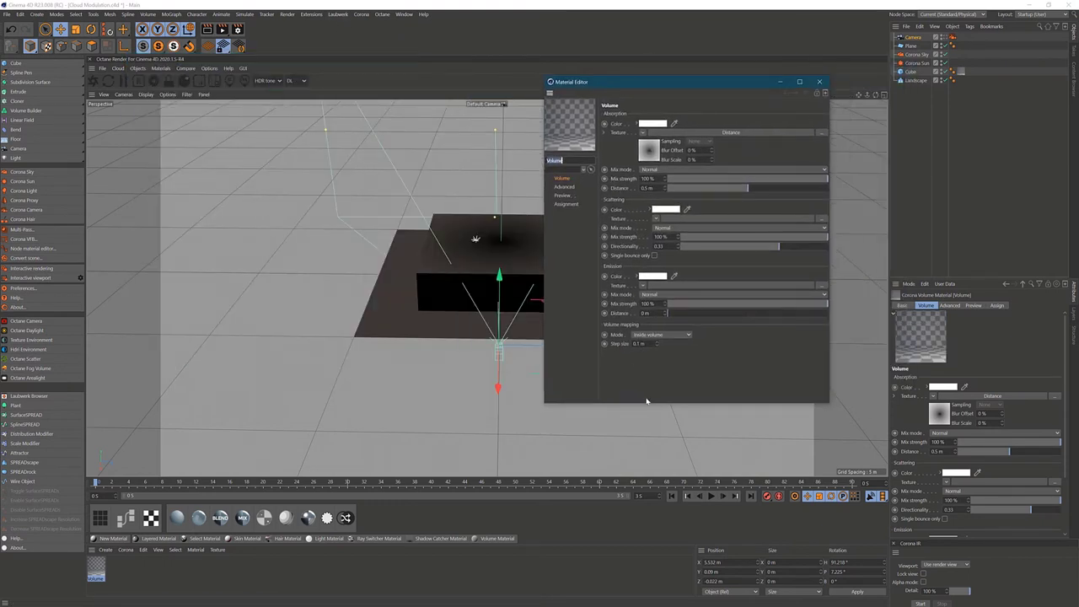
click(916, 81)
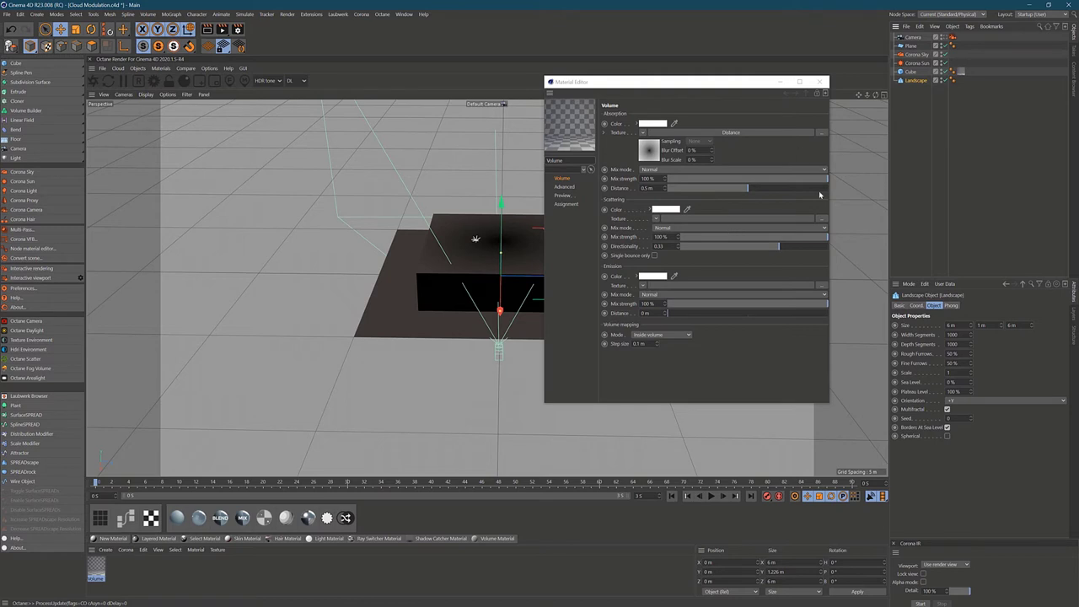
drag(685, 82, 705, 96)
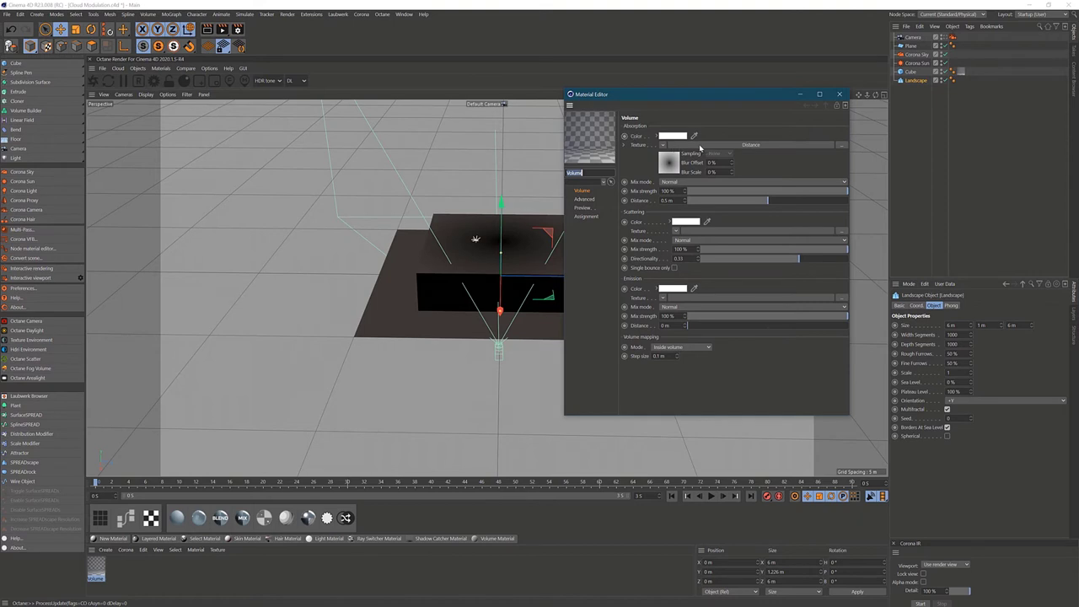
click(689, 145)
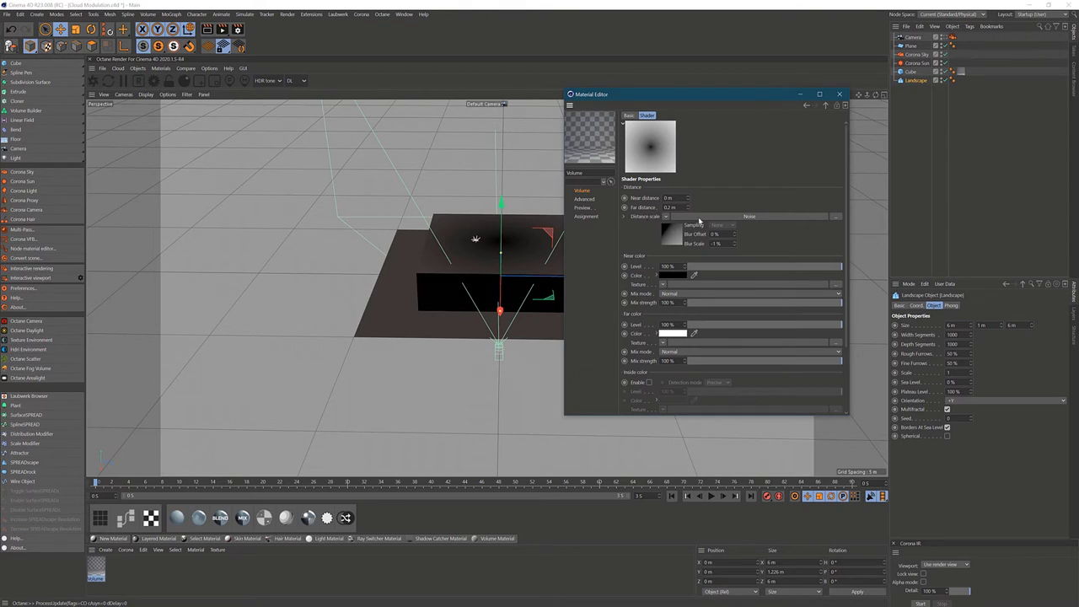
Show the Wavy Turbulence Noise shader used as the Distance shader's distance scale
click(699, 218)
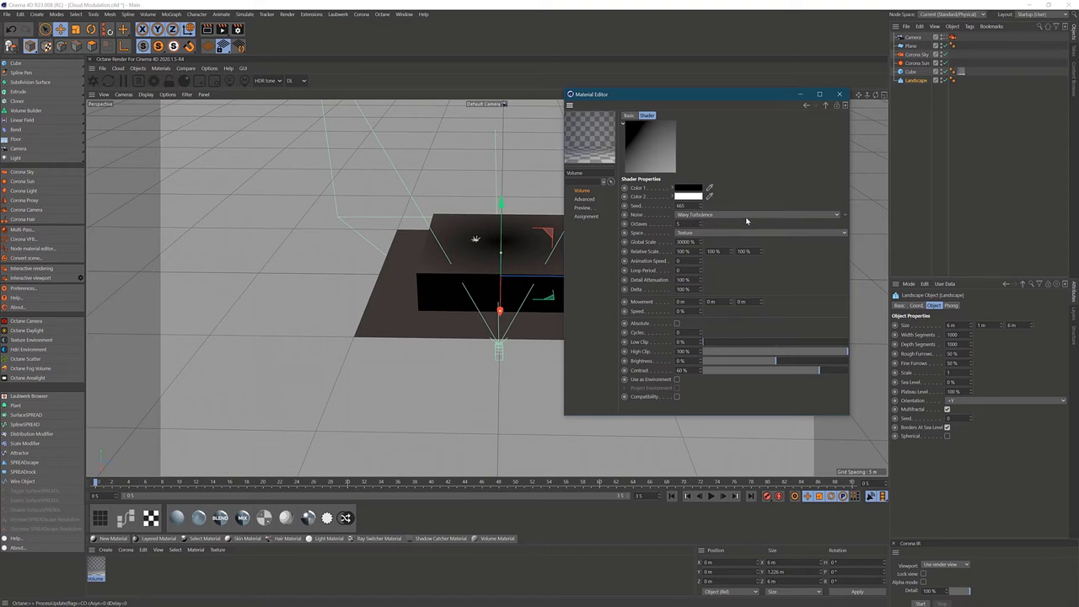
Set the Wavy Turbulence noise octaves to 10, keeping the noise type unchanged
click(746, 216)
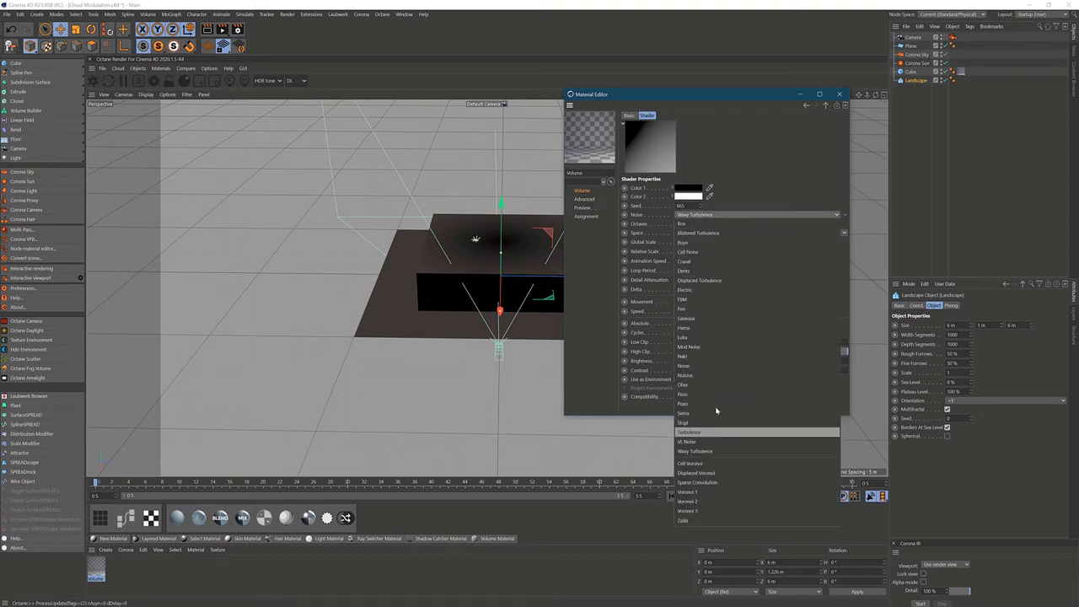
click(781, 137)
click(696, 216)
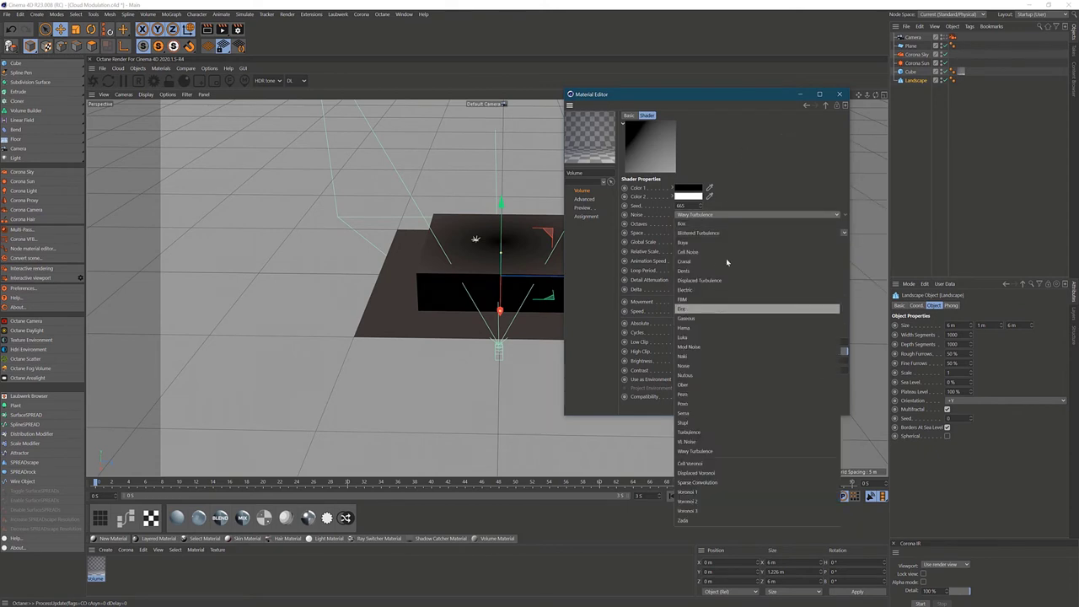
click(616, 220)
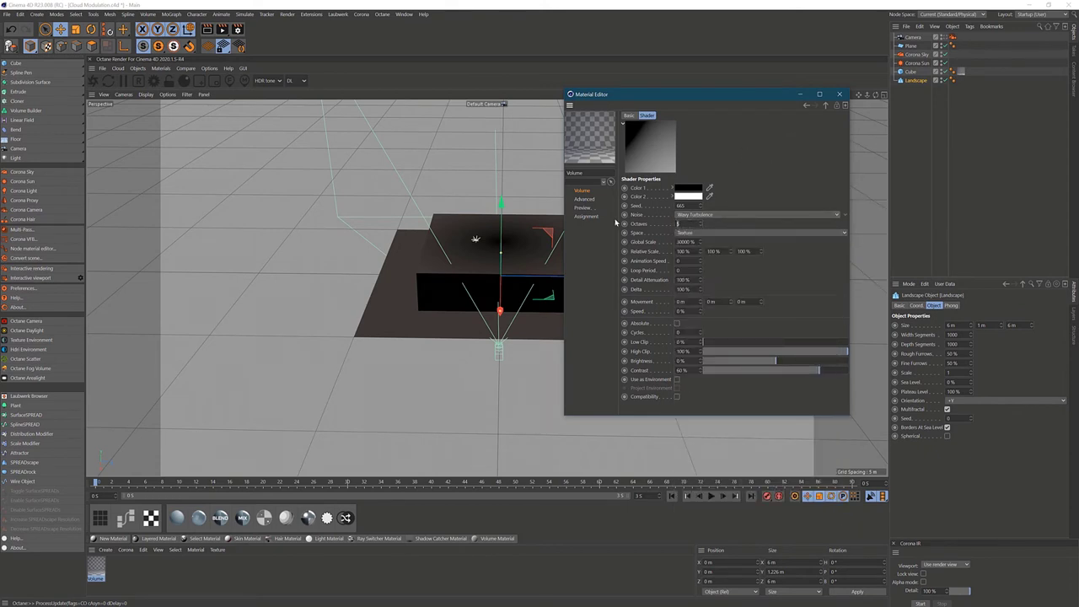
text(10)
key(Return)
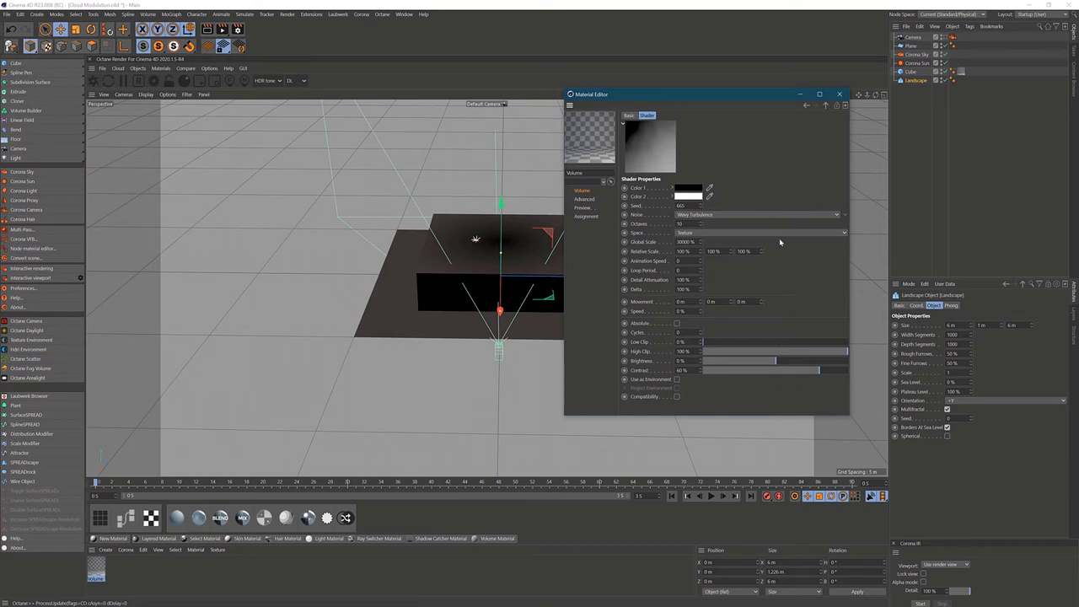
right_click(812, 272)
click(750, 276)
Return to the Distance shader, adjust Far distance, and review its Landscape and Plane sources
click(805, 105)
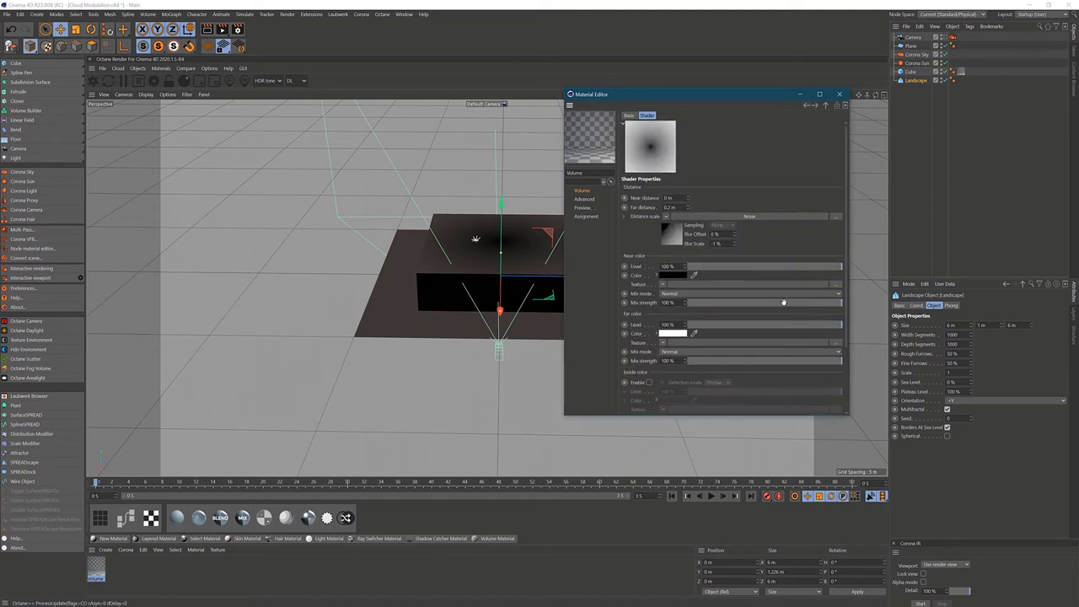
drag(687, 207, 686, 194)
scroll(766, 249, down, 4)
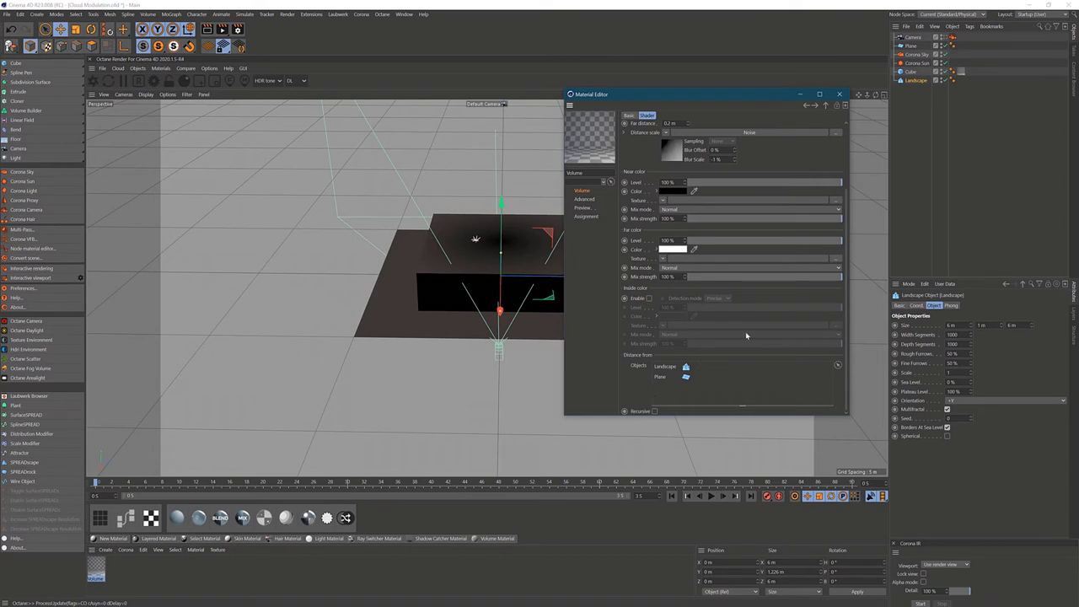
scroll(740, 410, up, 4)
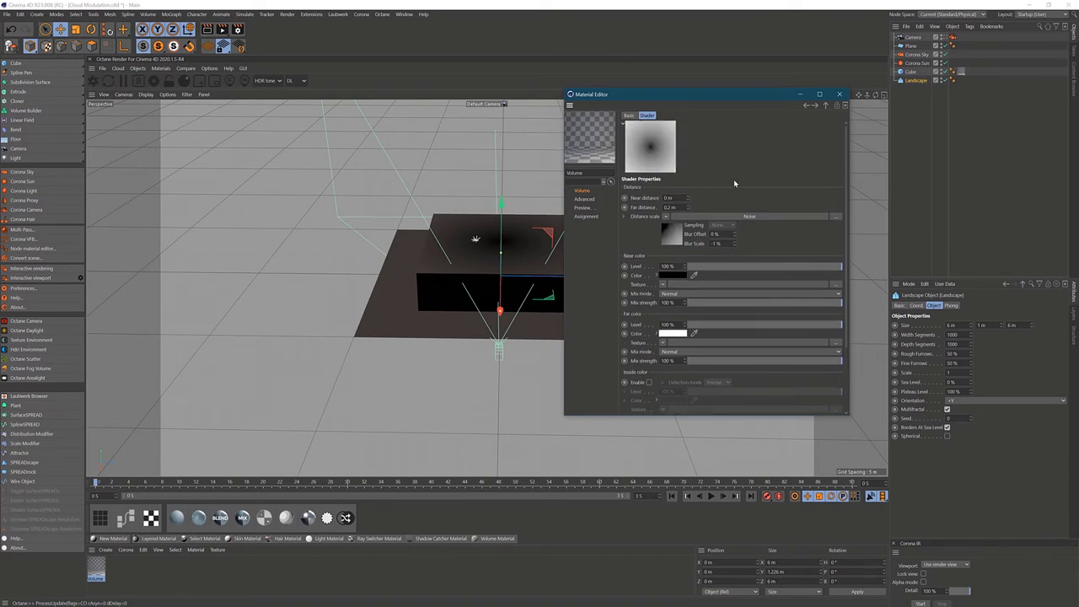
scroll(739, 149, down, 2)
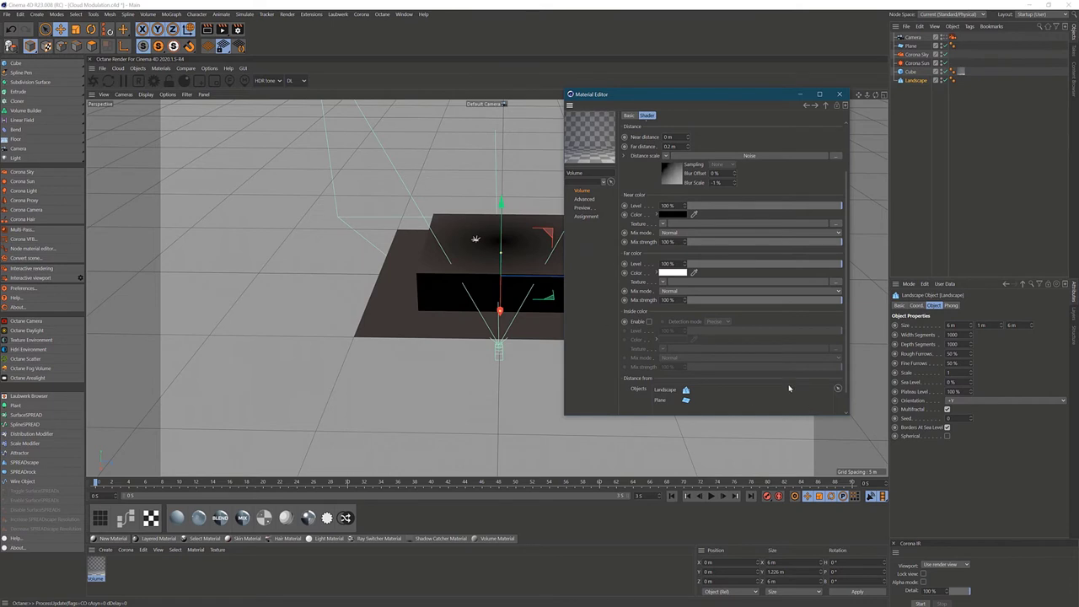
scroll(789, 387, down, 2)
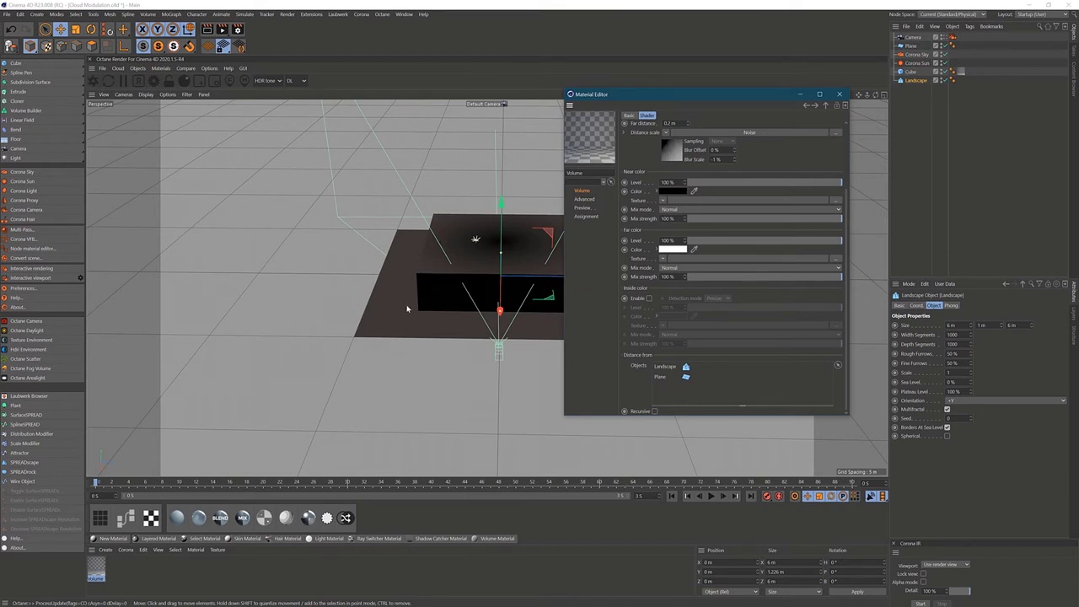
scroll(759, 172, up, 3)
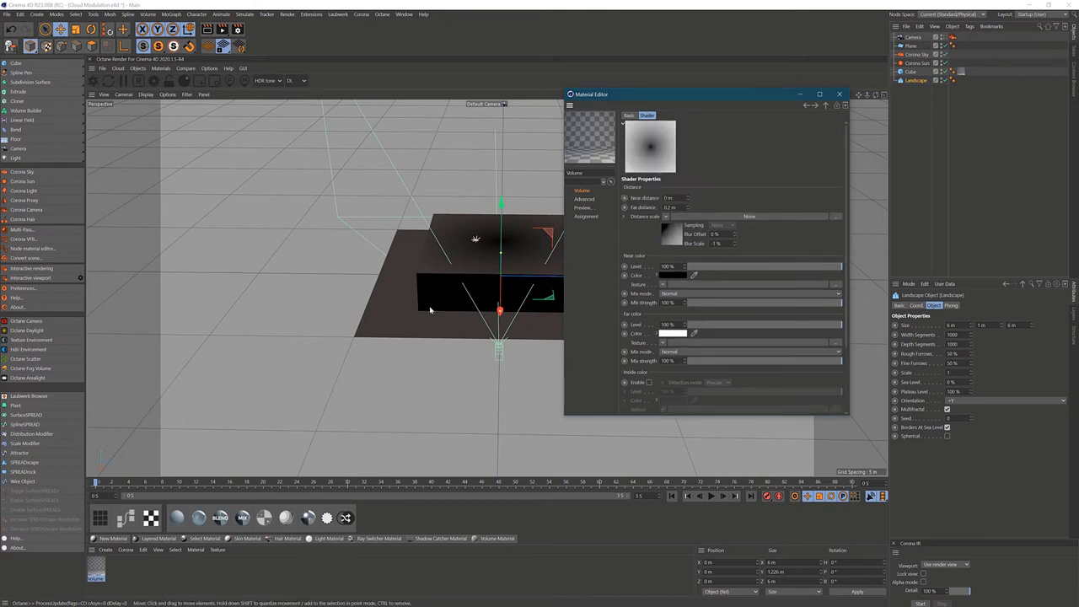
mouse_move(446, 354)
mouse_down()
mouse_move(454, 340)
mouse_move(449, 351)
mouse_up()
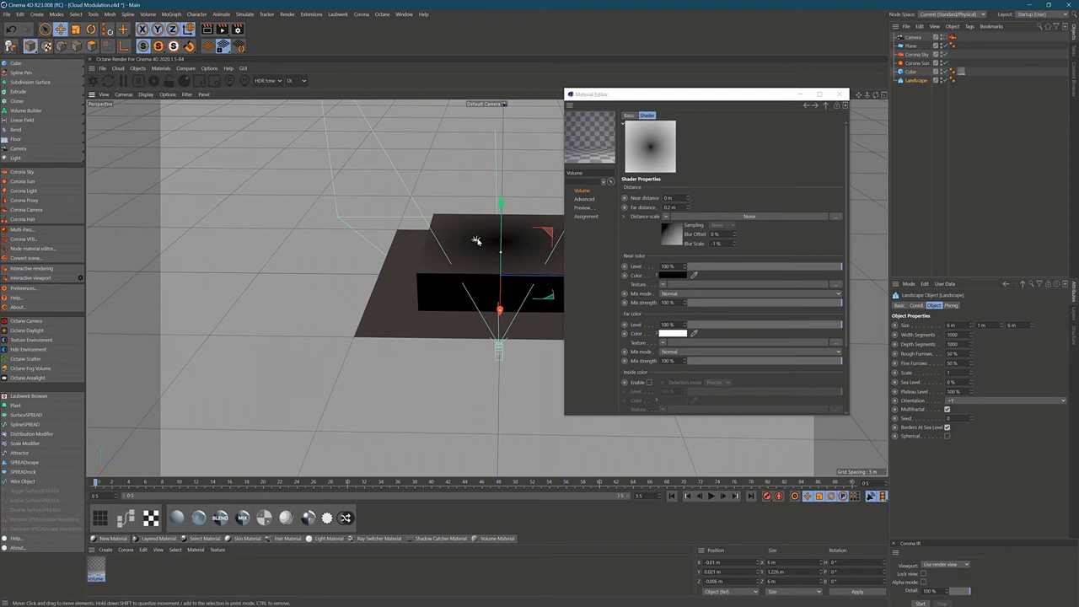
Undo the accidental Landscape move and recheck the Distance shader's 0.2 m far setup
key(ctrl+z)
scroll(703, 371, down, 3)
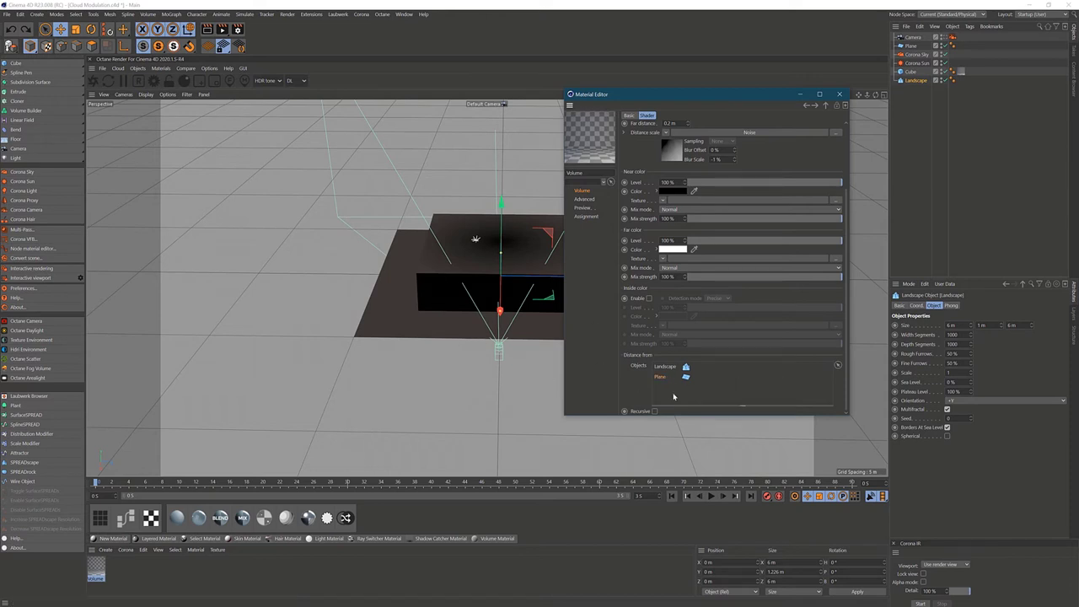
scroll(752, 226, up, 3)
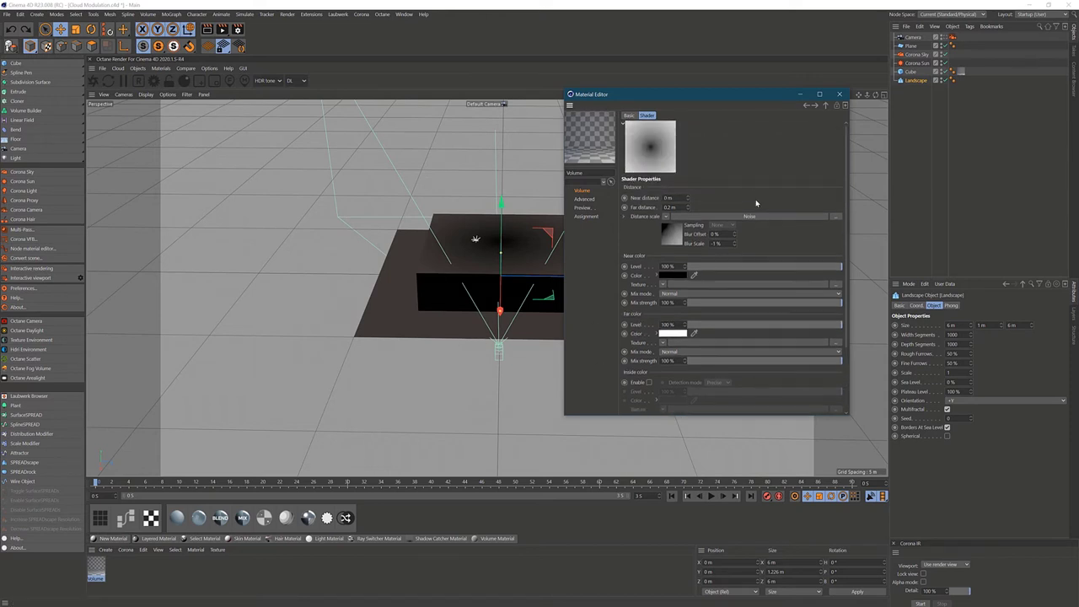
scroll(515, 352, up, 4)
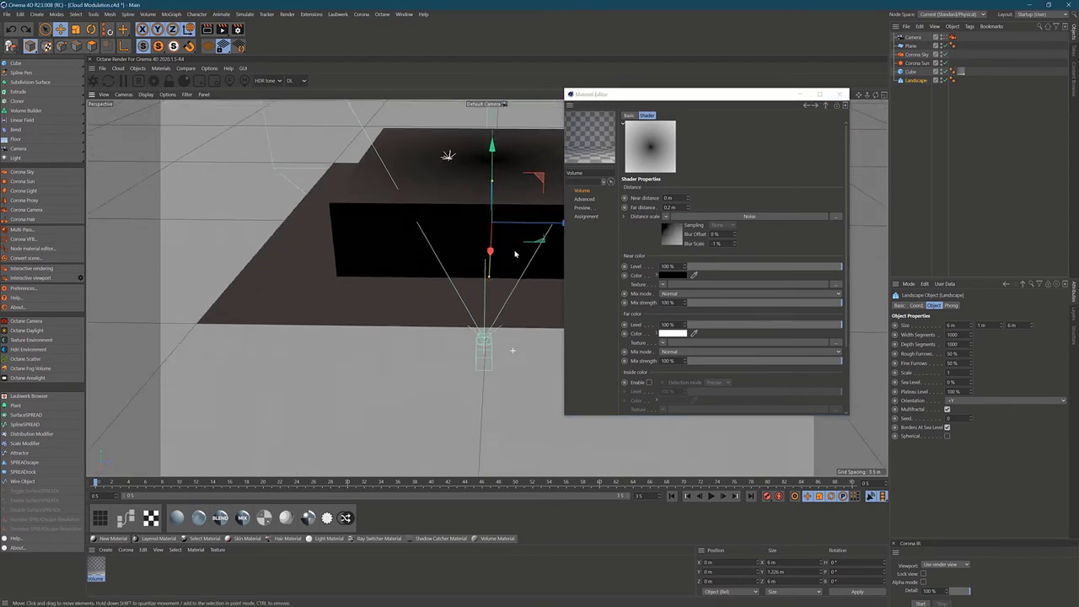
alt+drag(487, 334, 490, 319)
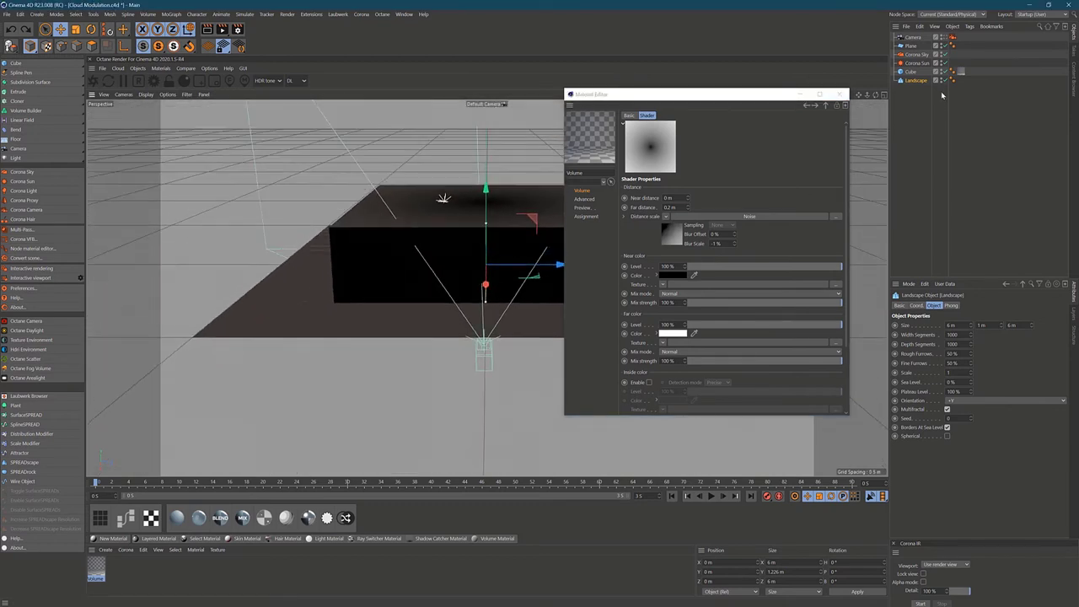
View through the scene Camera, close the Material Editor, and render to Picture Viewer
click(952, 37)
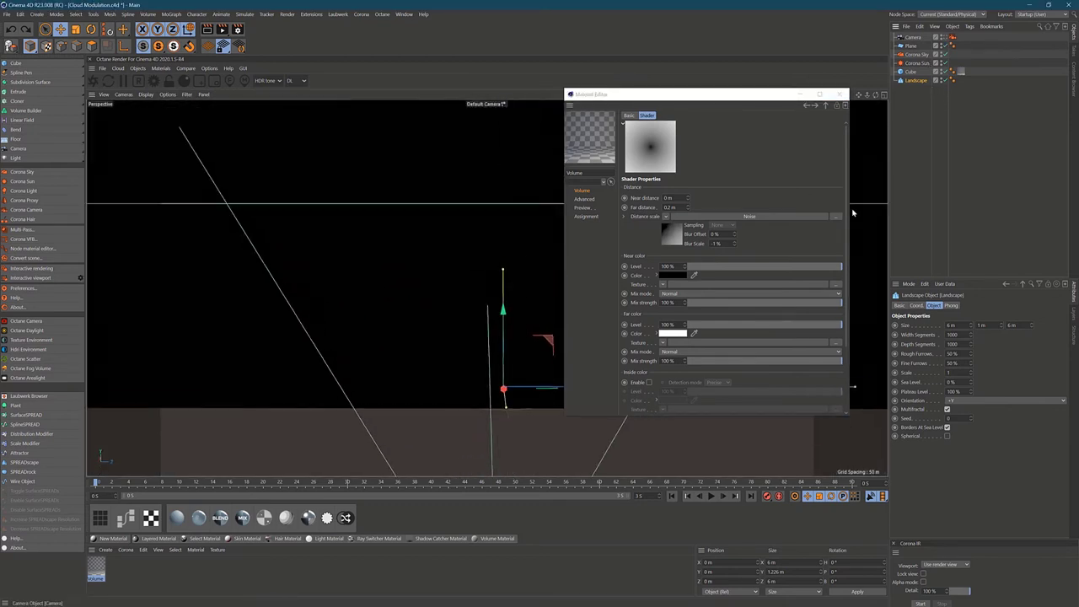
click(841, 94)
click(236, 30)
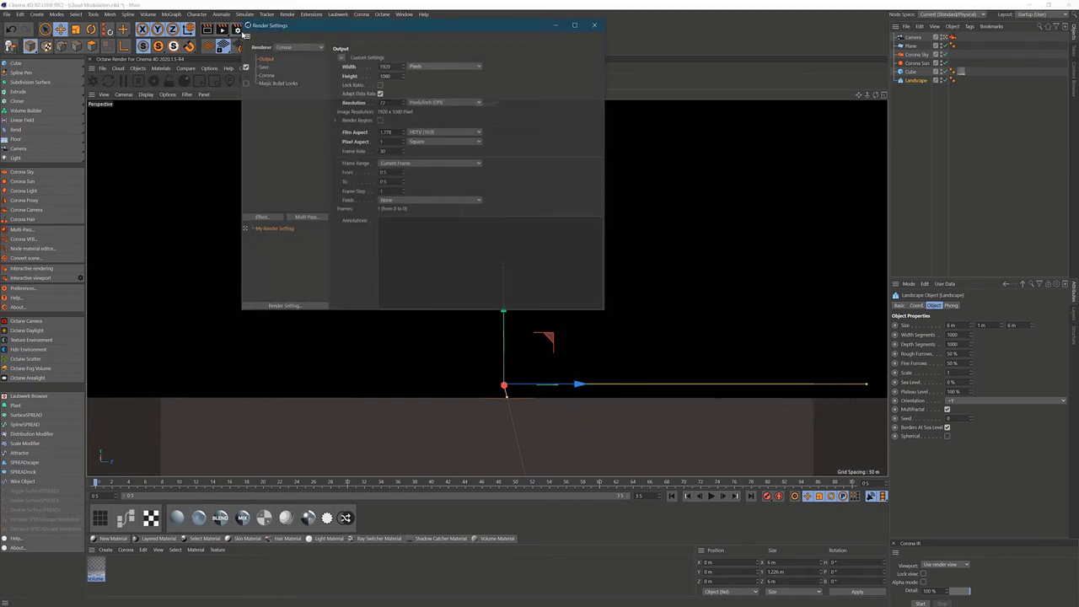
click(595, 25)
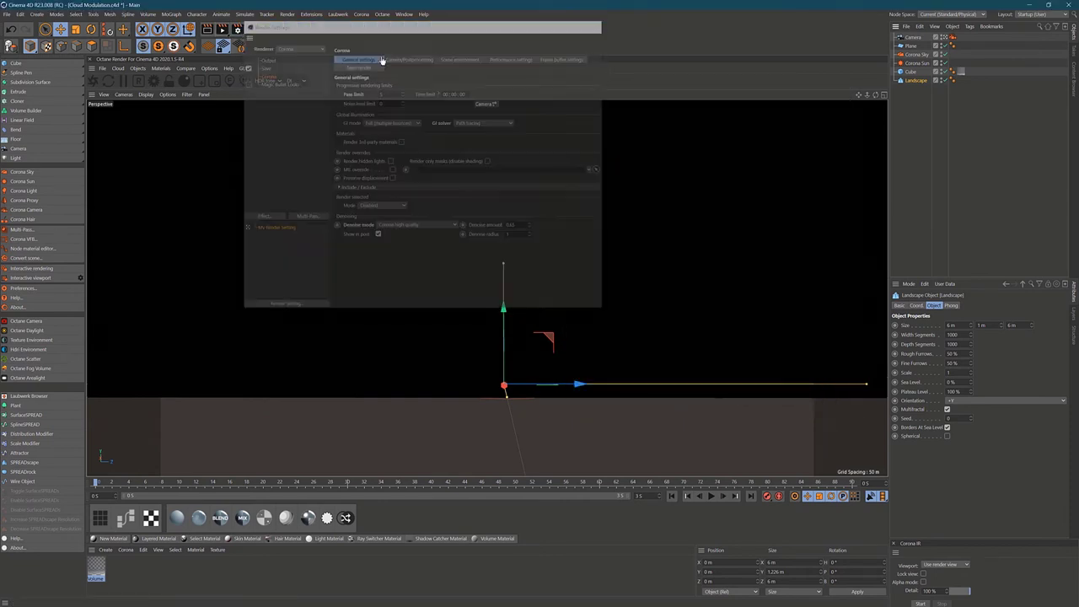
click(221, 30)
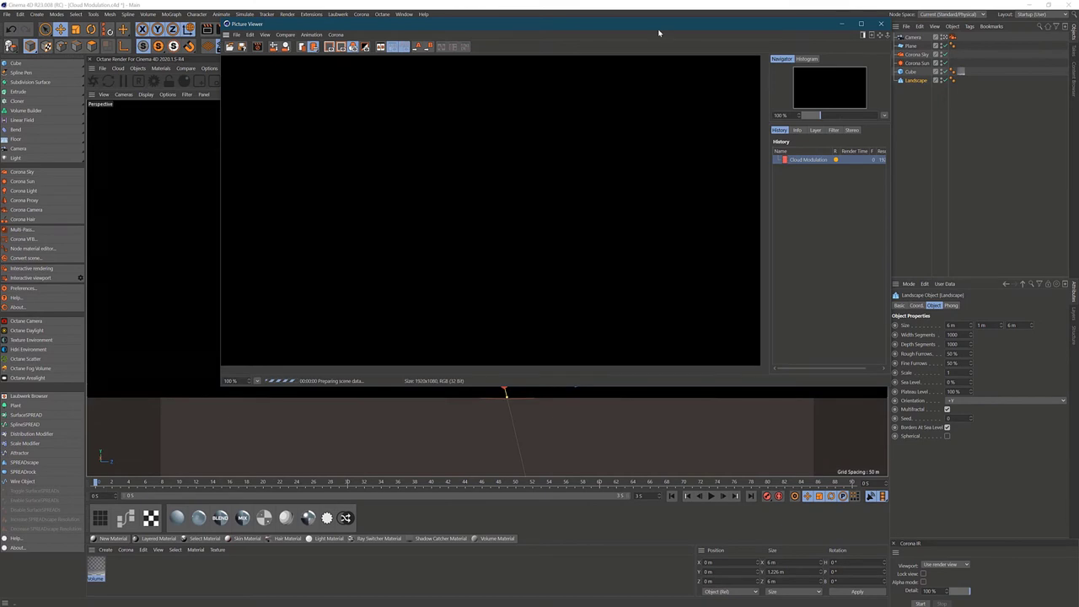
Move the Picture Viewer lower, let the foggy mountain render finish, and close it
drag(658, 30, 634, 93)
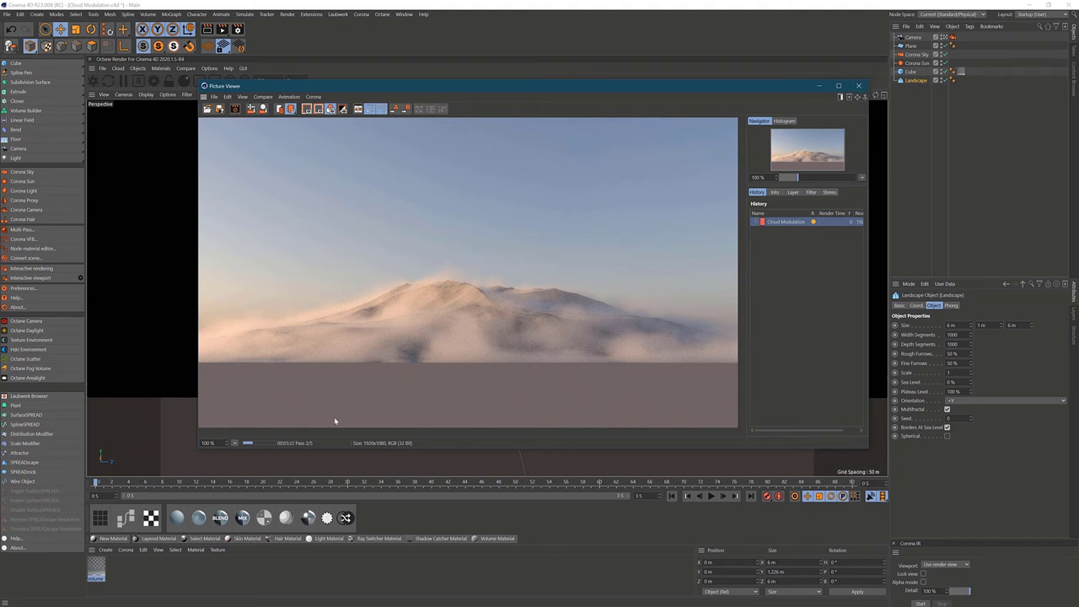
click(858, 85)
Close the render, then duplicate the Landscape as Landscape.1 and raise it to about Y 0.543 m
click(551, 339)
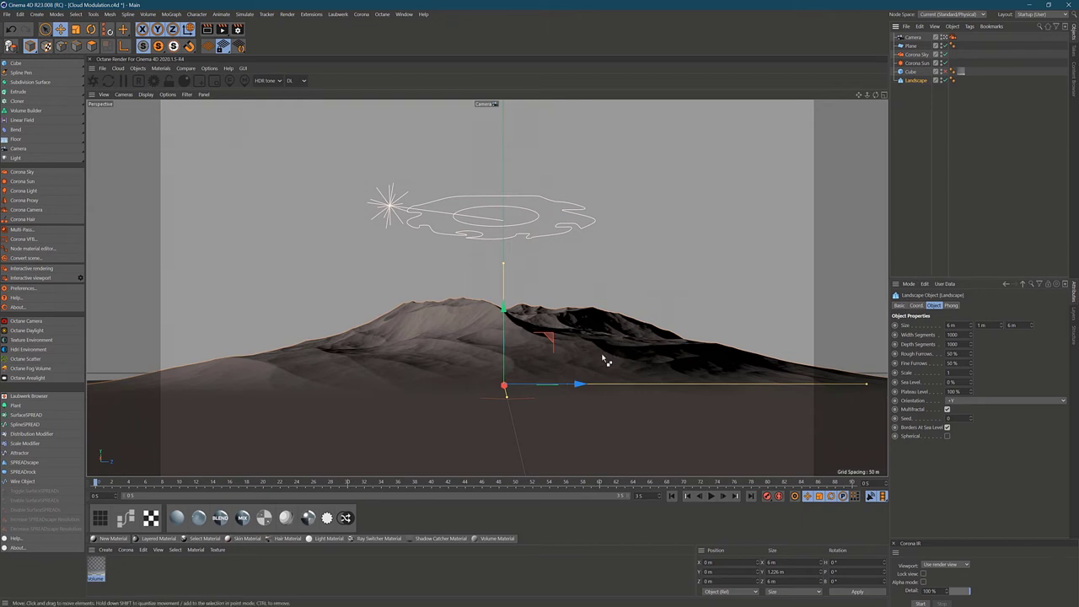
key(ctrl+c)
key(ctrl+v)
drag(503, 305, 546, 281)
alt+drag(563, 218, 597, 322)
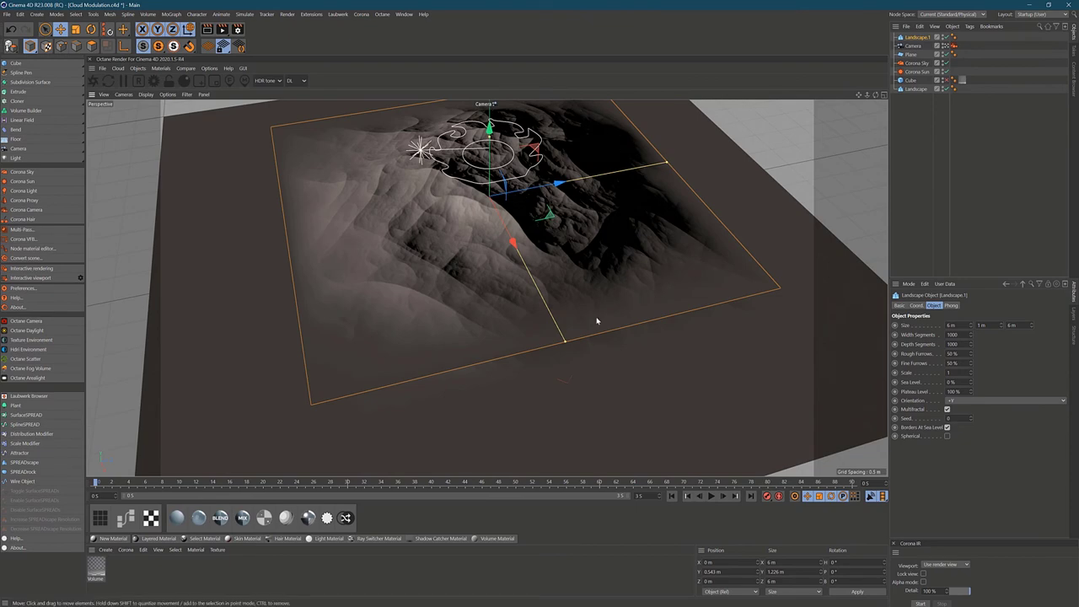
alt+drag(561, 315, 526, 291)
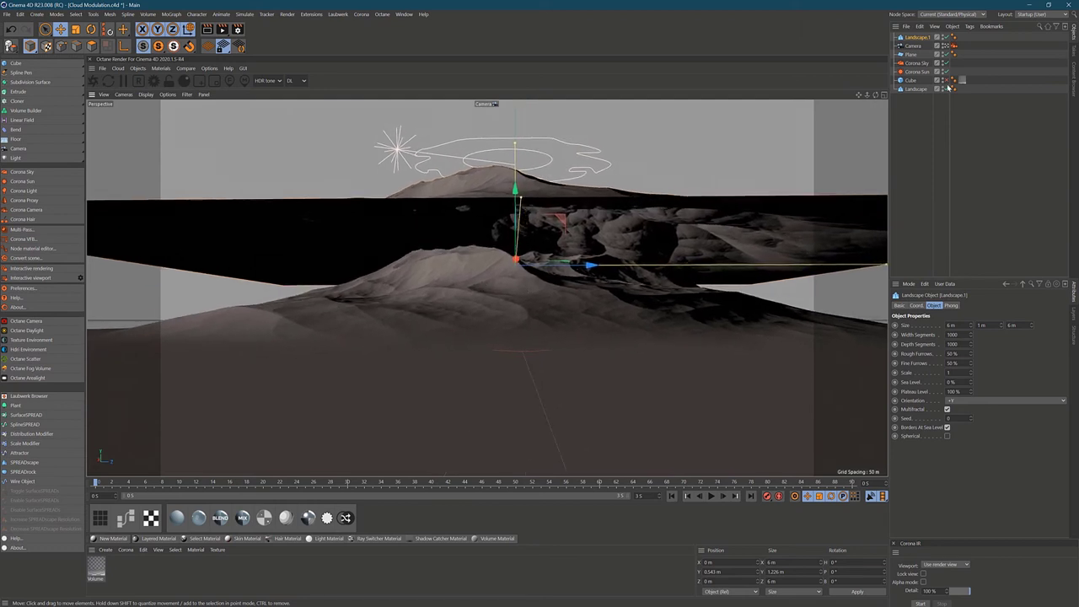
Replace Landscape with Landscape.1 in the Volume material's Distance shader object list
click(917, 118)
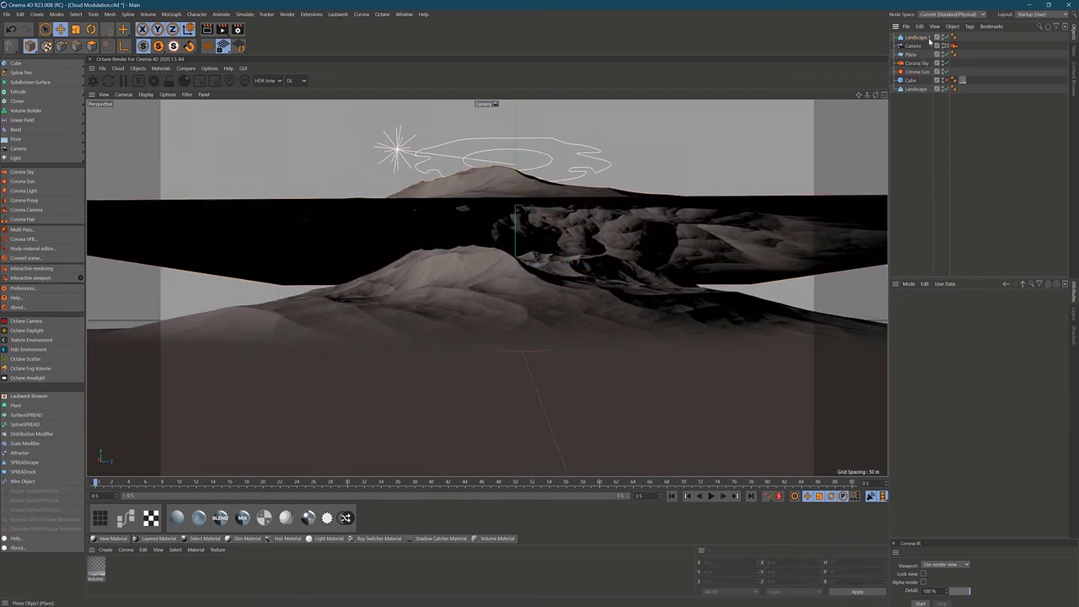
click(961, 81)
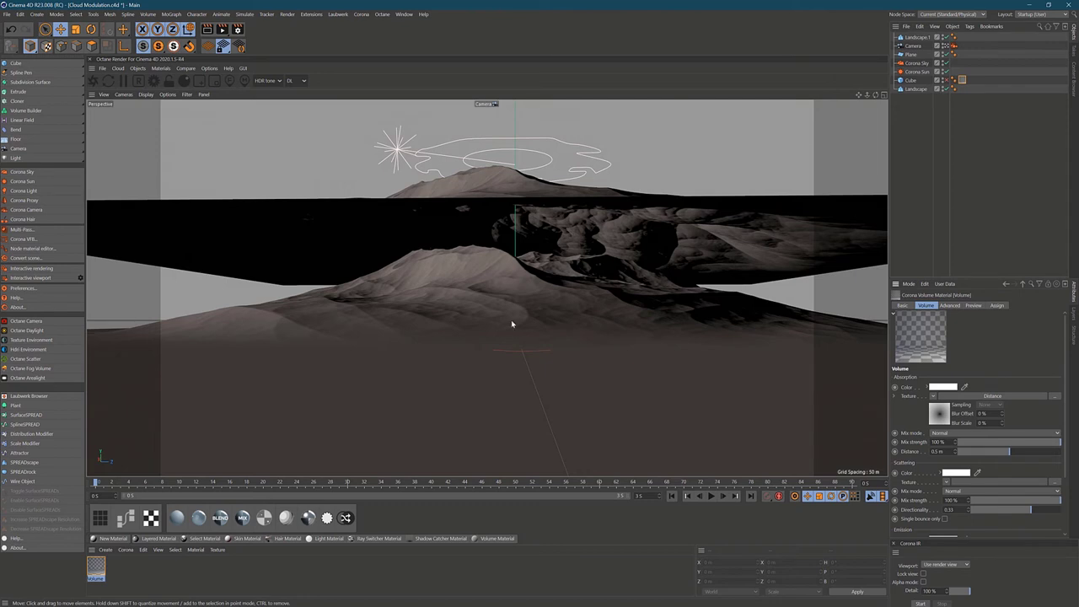
double_click(95, 568)
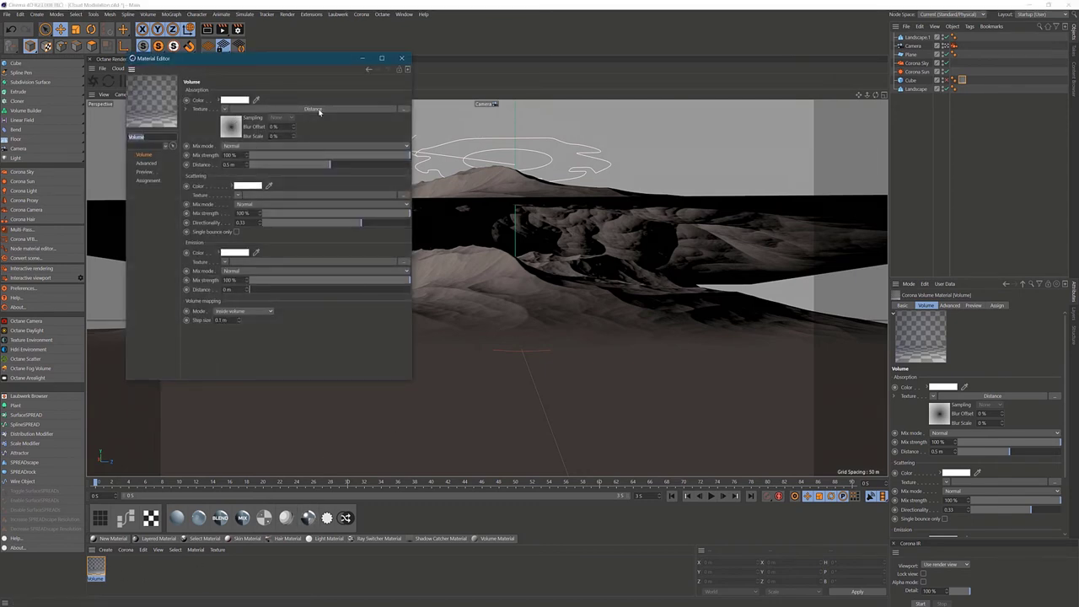
click(316, 110)
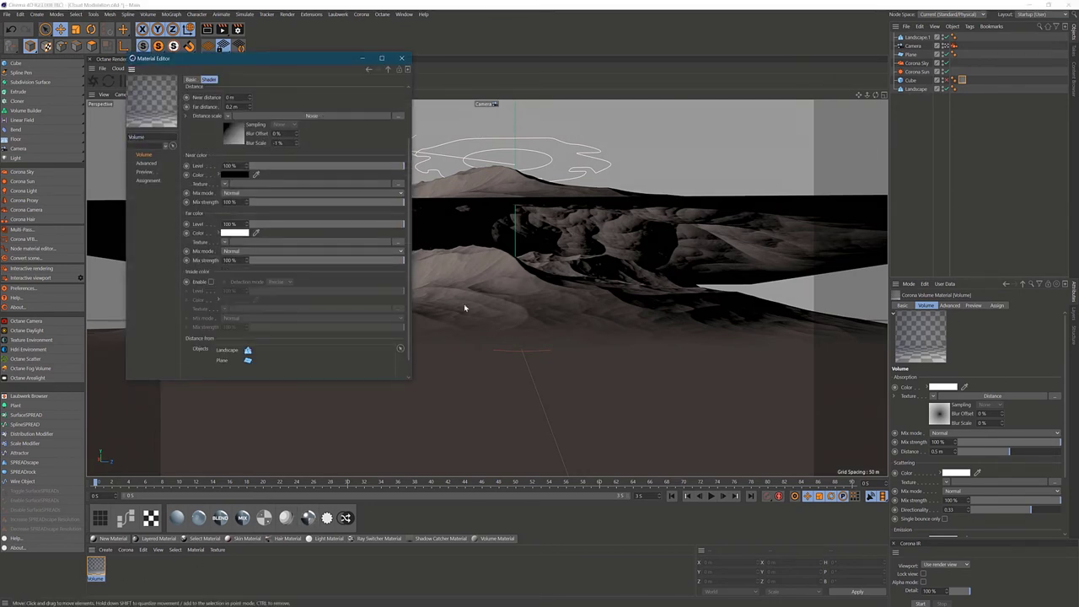
drag(233, 351, 789, 144)
drag(283, 358, 228, 349)
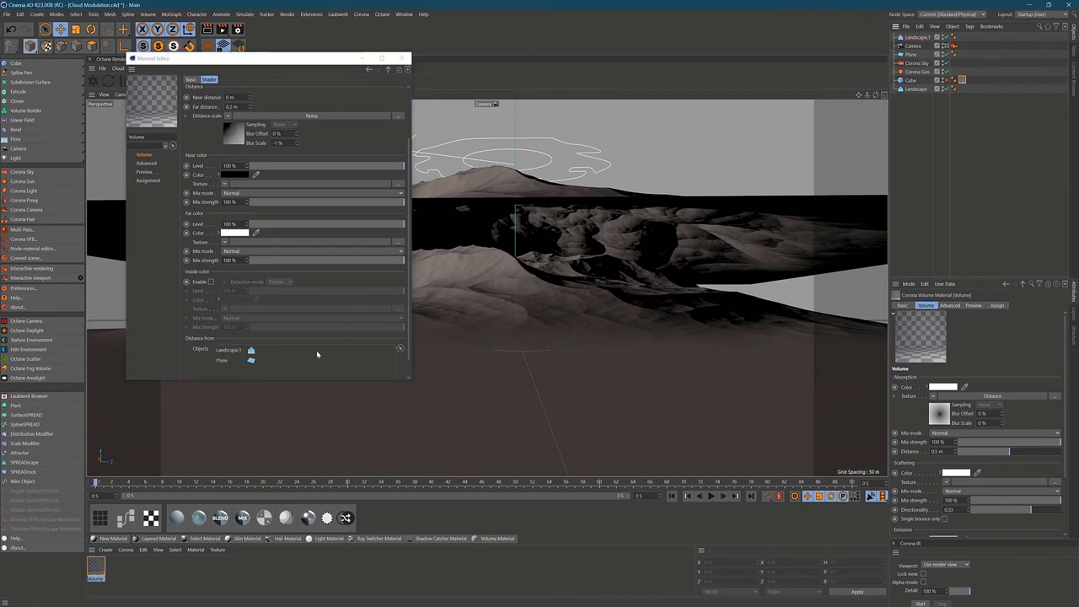
click(402, 58)
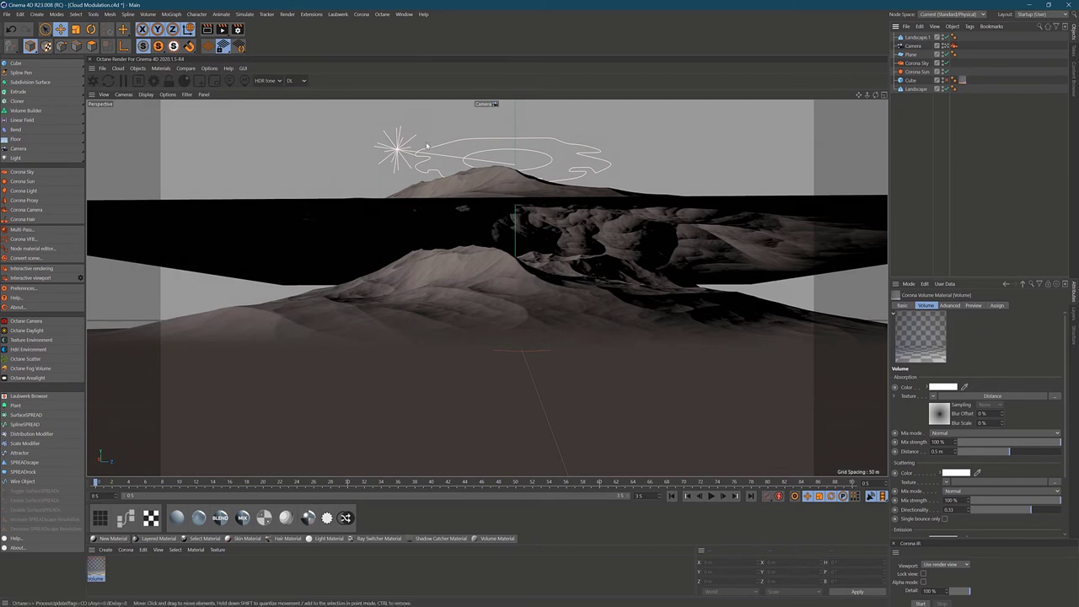
Start Corona IR, hide Landscape.1 from the render, and select the fog Cube
click(920, 603)
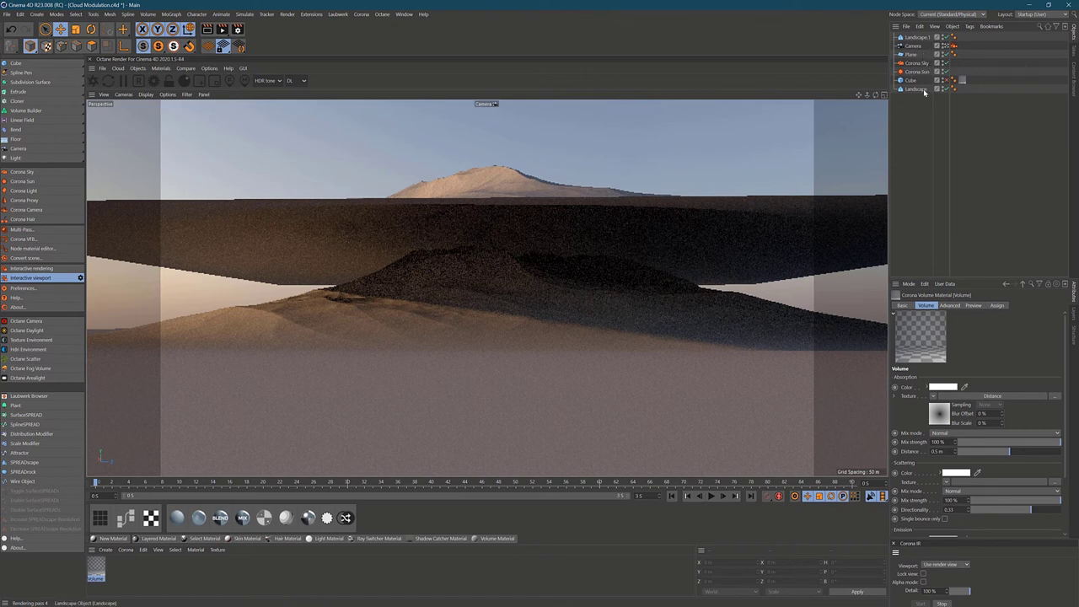
click(943, 38)
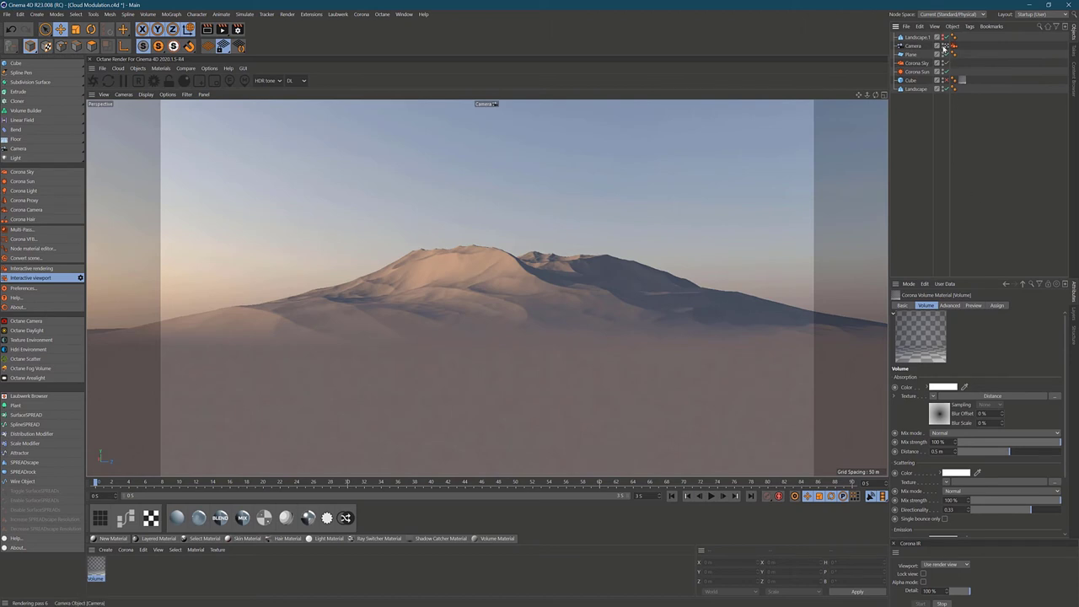
click(912, 81)
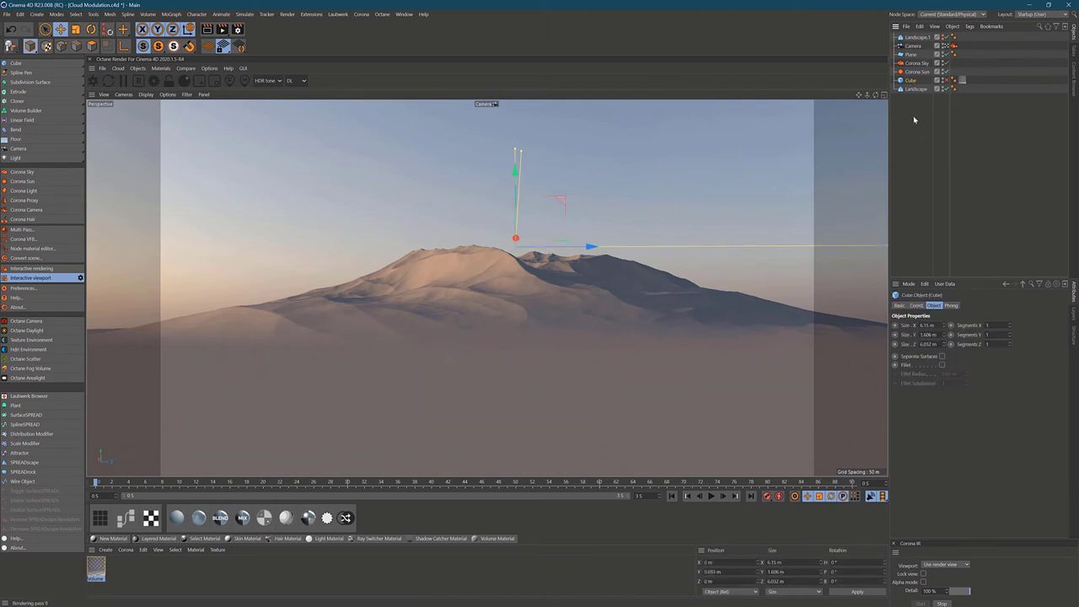
Stop the interactive render and make the fog Cube visible in the viewport
click(942, 603)
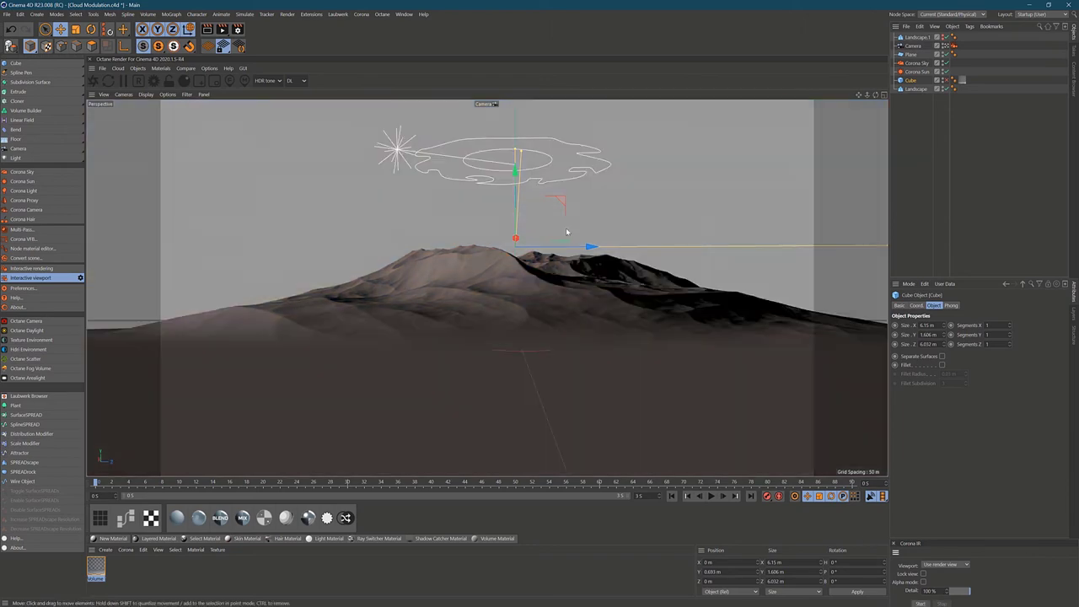
scroll(536, 228, down, 3)
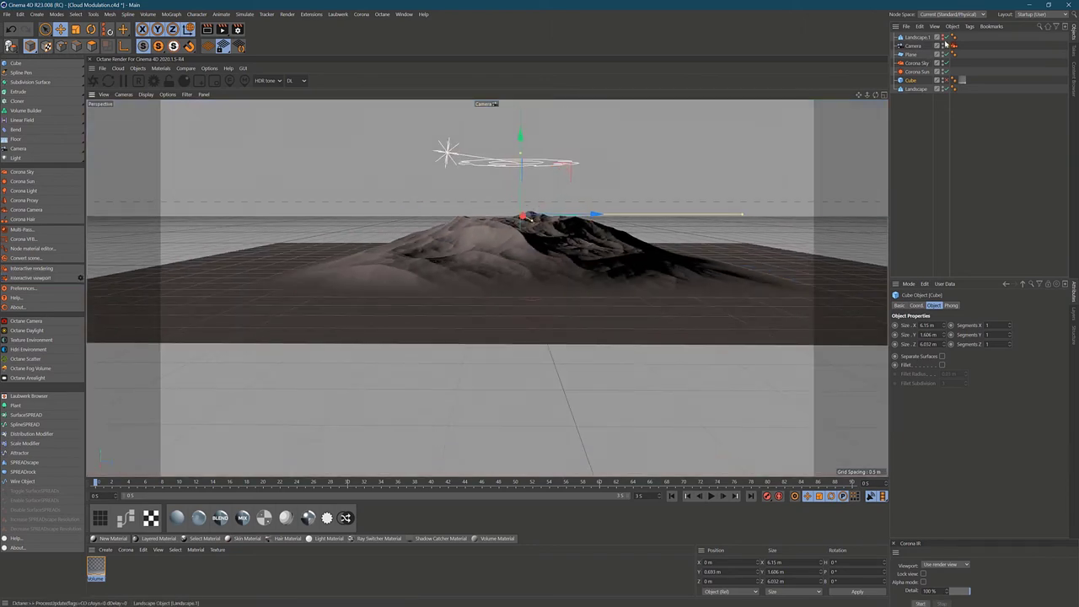
mouse_move(630, 171)
alt+mouse_down()
mouse_move(629, 198)
mouse_move(629, 156)
mouse_move(630, 168)
alt+mouse_up()
click(946, 82)
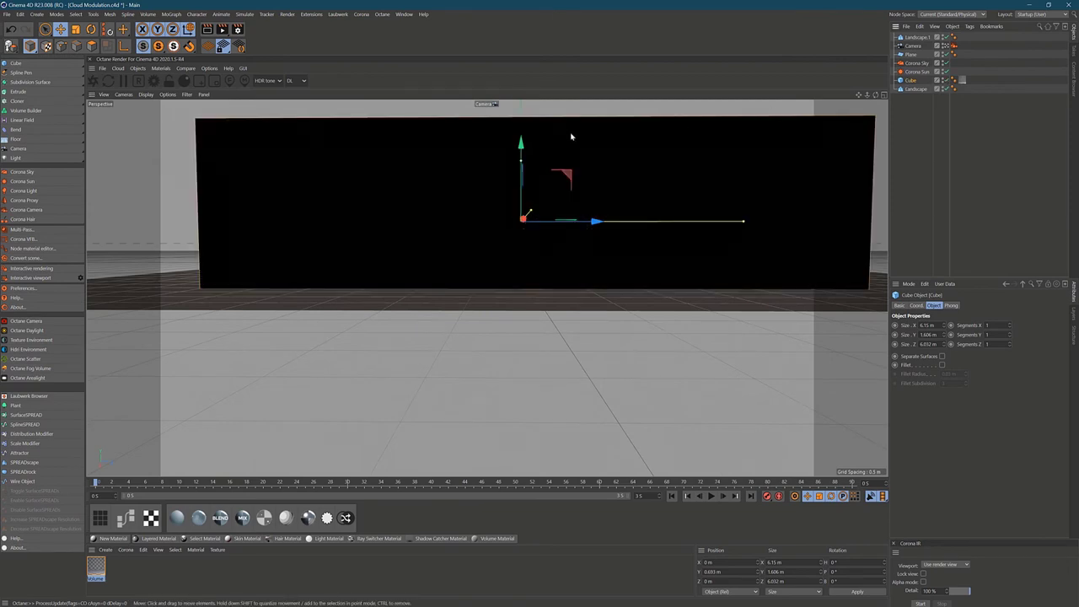
scroll(581, 193, down, 3)
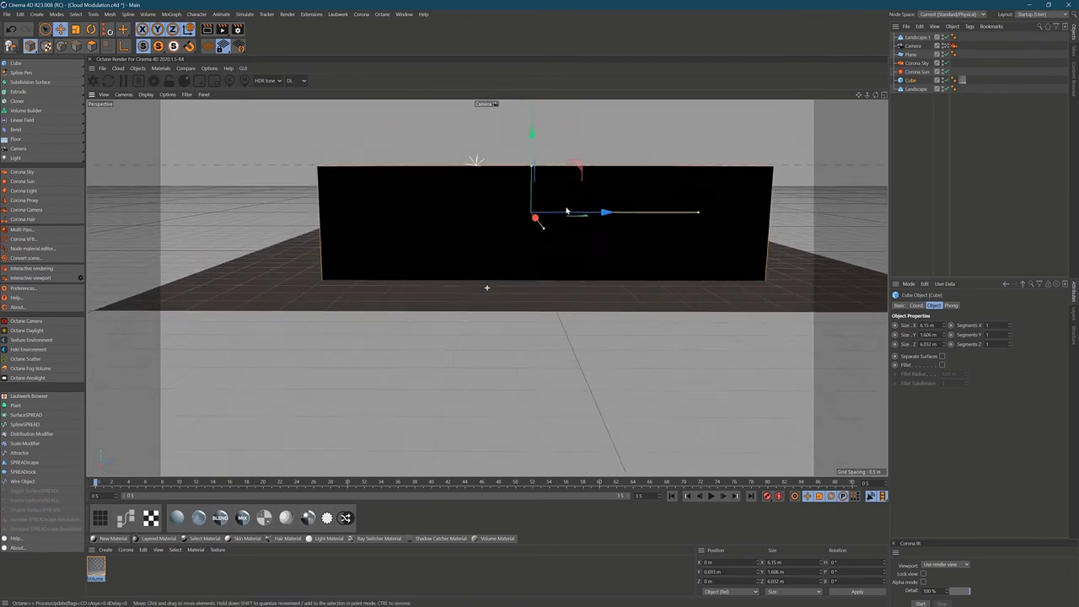
alt+drag(489, 289, 509, 187)
Lower the Cube to Y 1.099 m, deselect it, and restart the Corona IR preview
alt+drag(556, 331, 554, 307)
scroll(520, 371, up, 5)
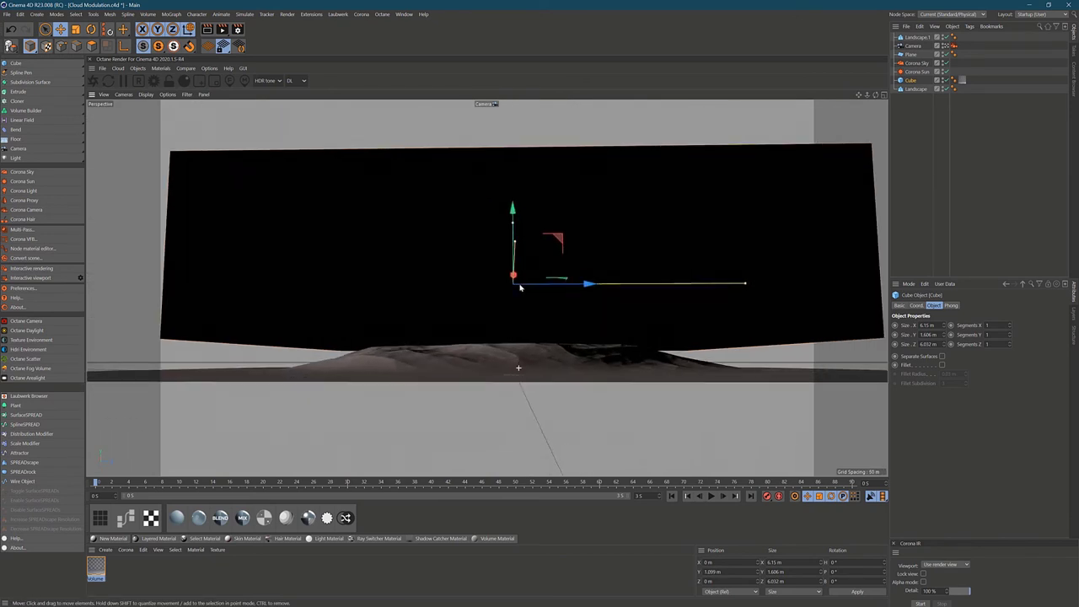
mouse_move(523, 342)
alt+mouse_down()
mouse_move(486, 286)
mouse_move(509, 337)
alt+mouse_up()
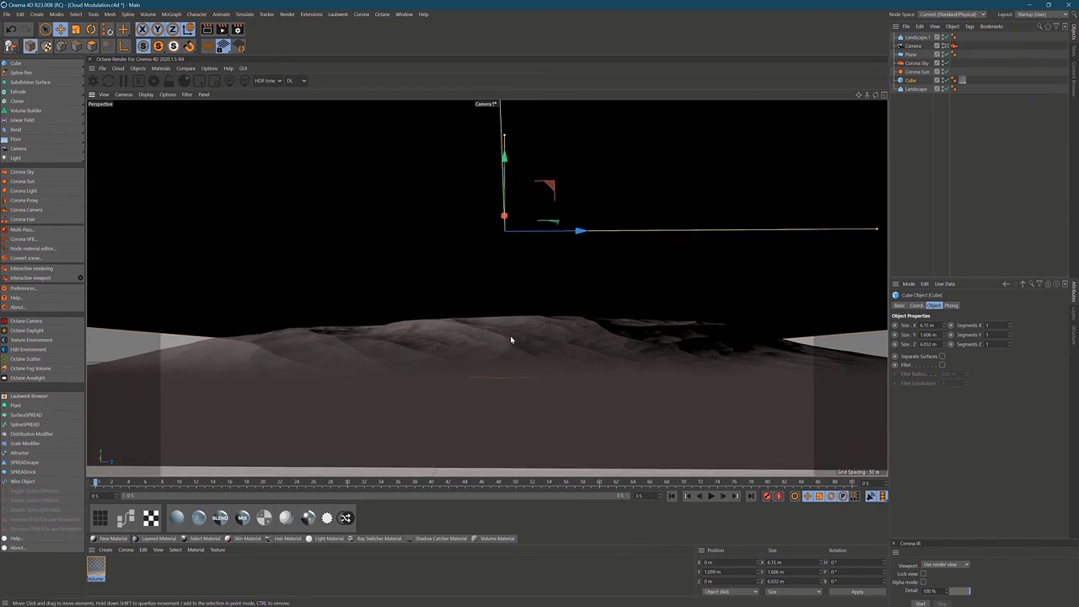
scroll(542, 381, down, 1)
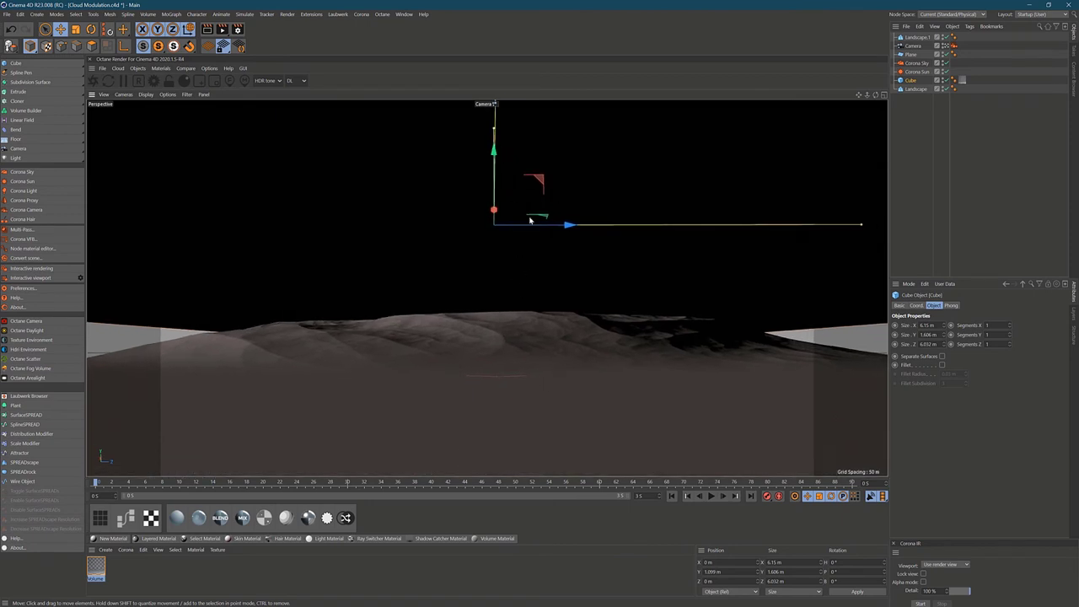
click(938, 176)
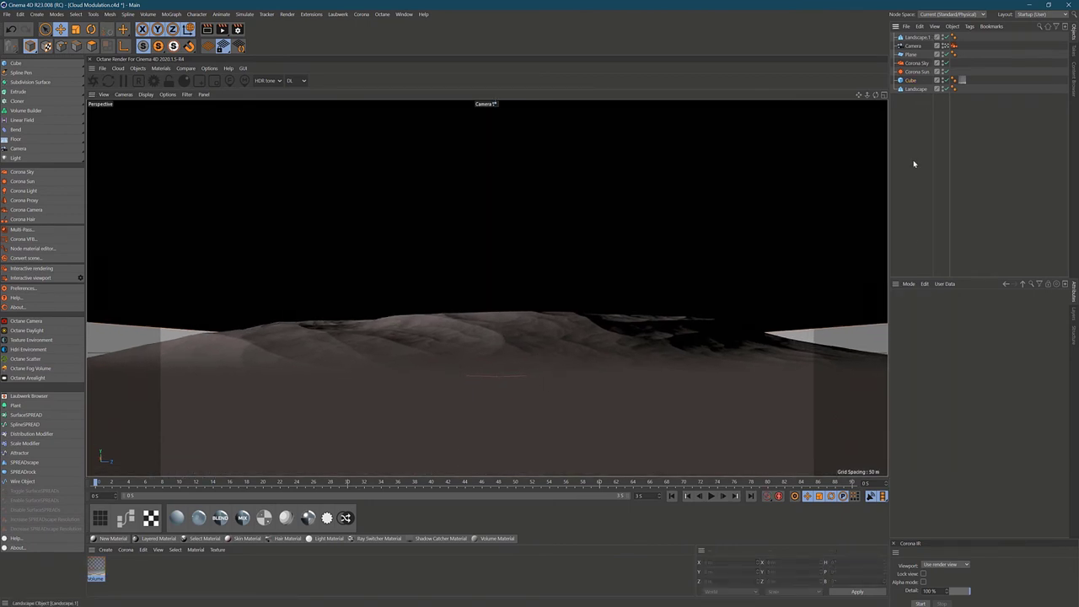
click(920, 603)
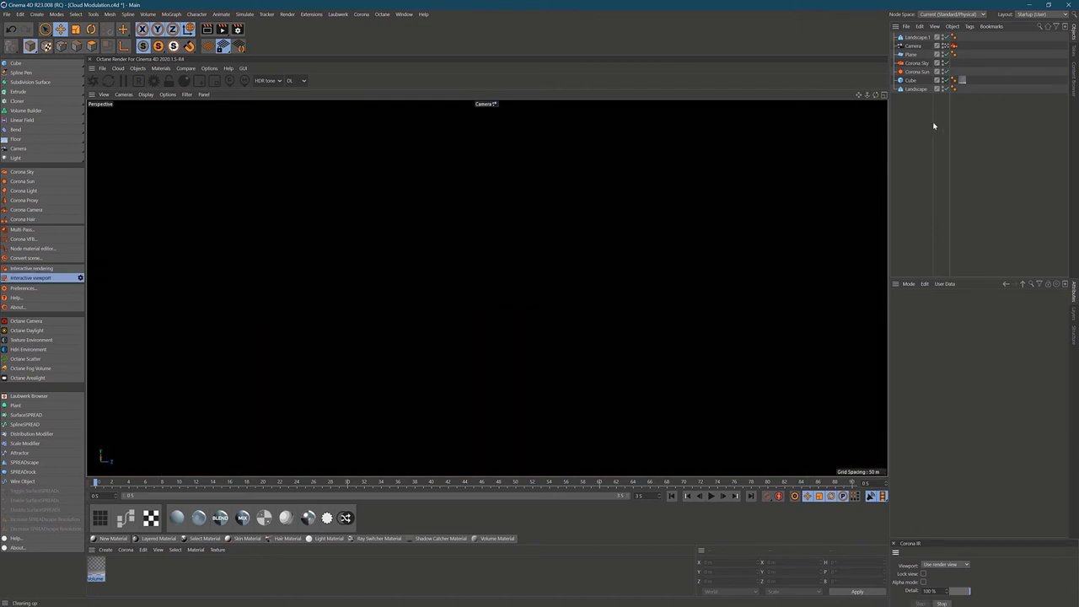
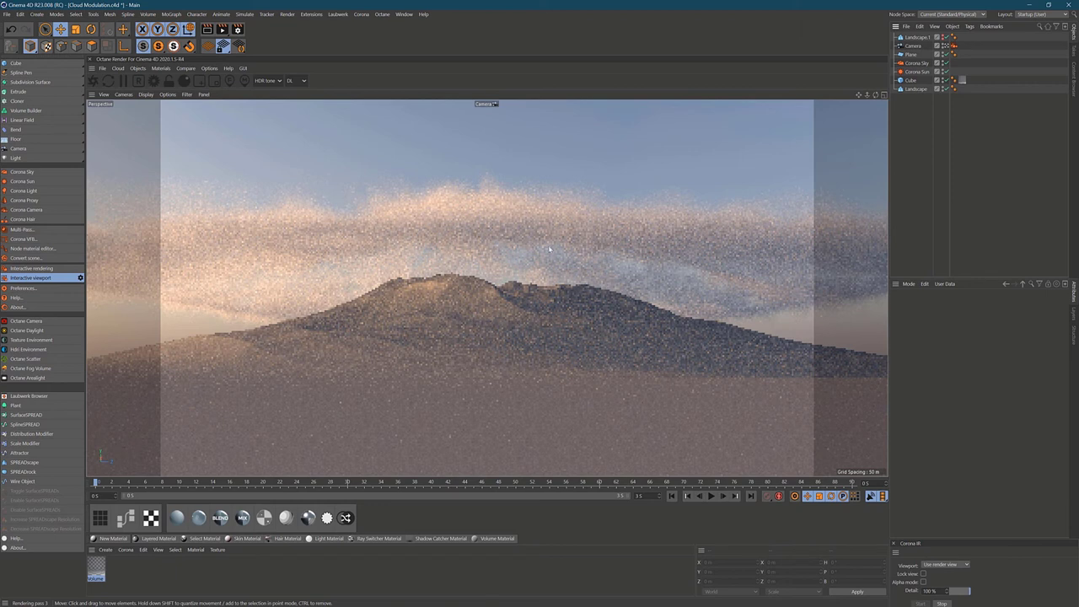
Drag Landscape.1 down its Y axis deeper into the cloud, deselect it, and switch to the browser
click(916, 37)
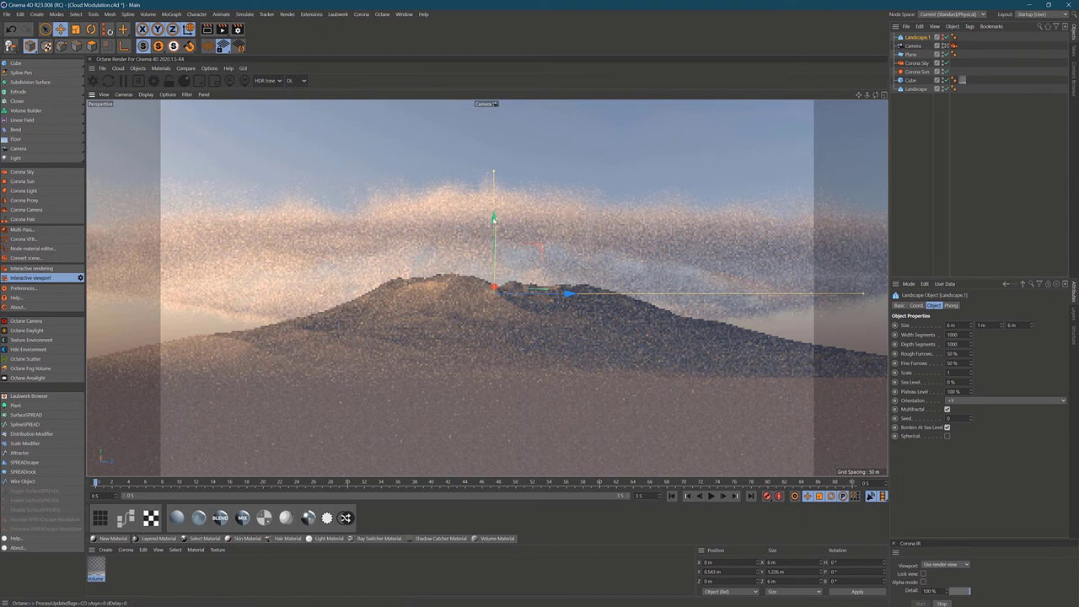
drag(494, 221, 484, 257)
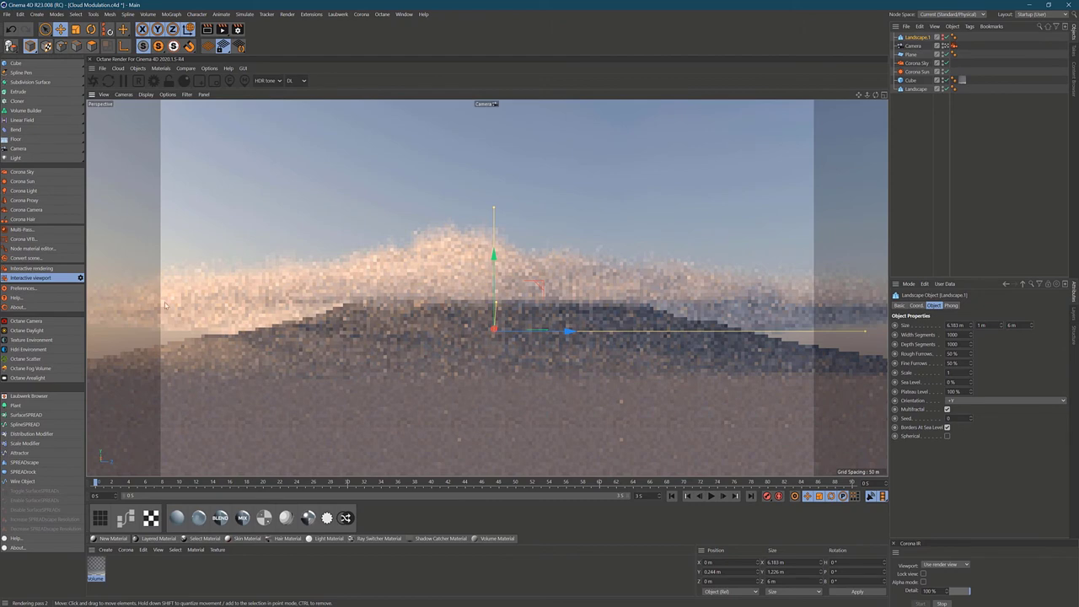
click(1004, 214)
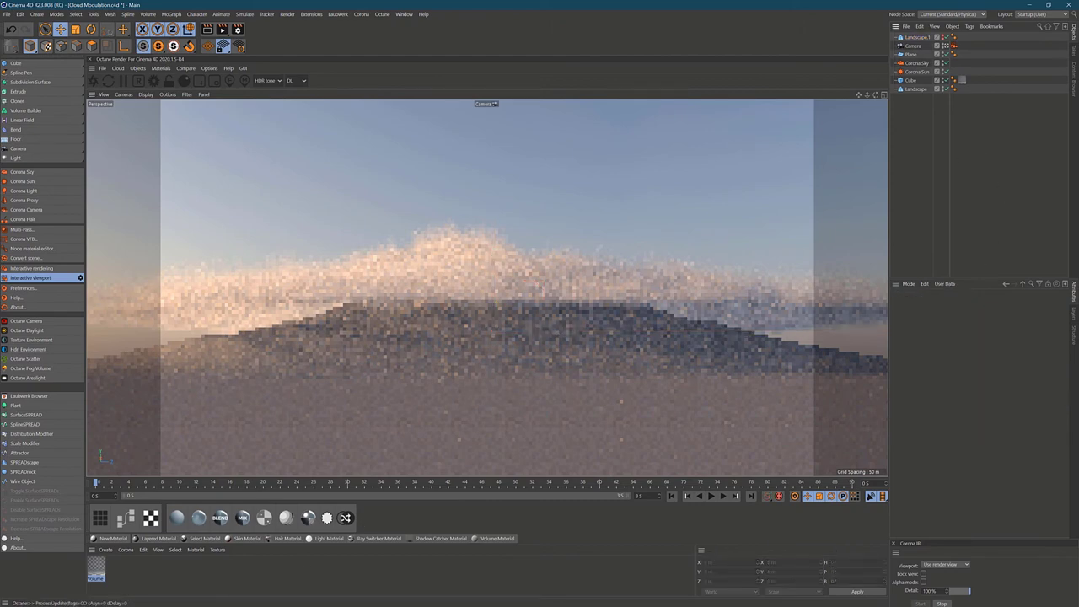
key(alt+Tab)
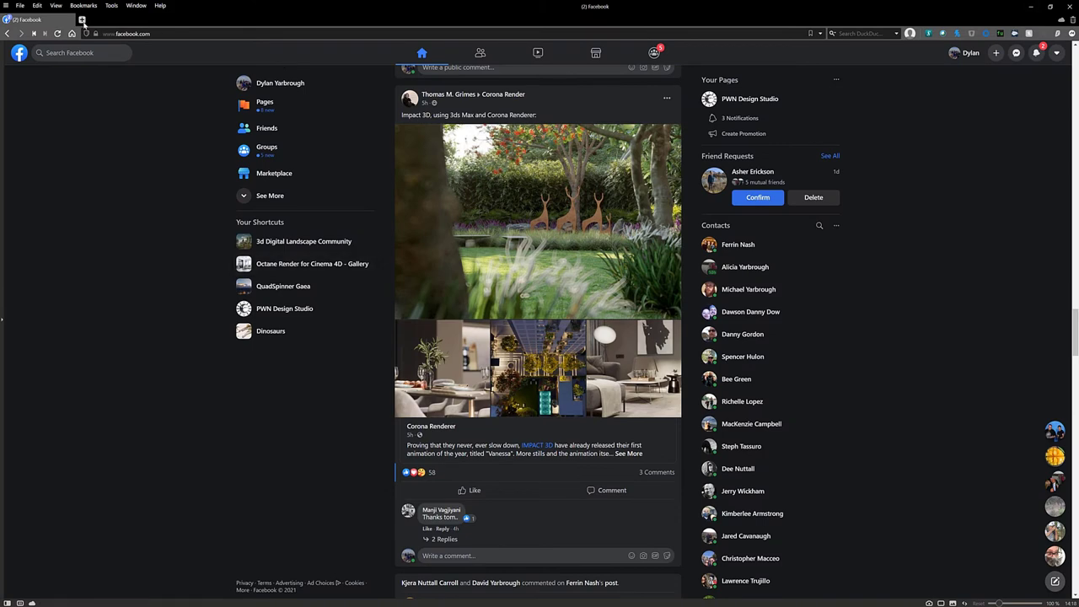
In a new tab, search 'Ventricular clouds', accept the 'lenticular clouds' correction, and show image results
click(82, 19)
text(V)
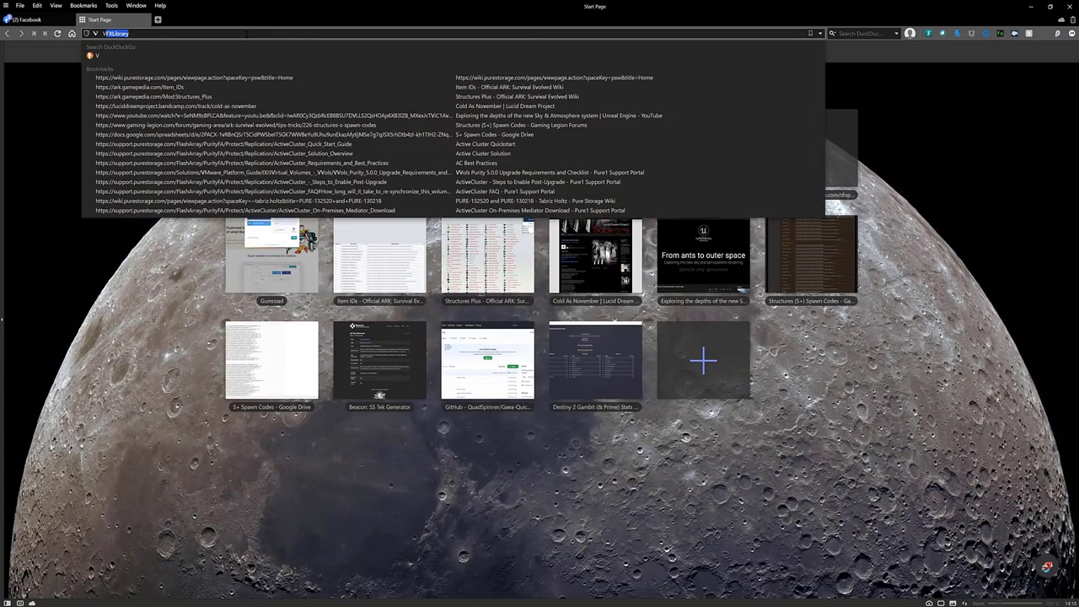
text(entricula)
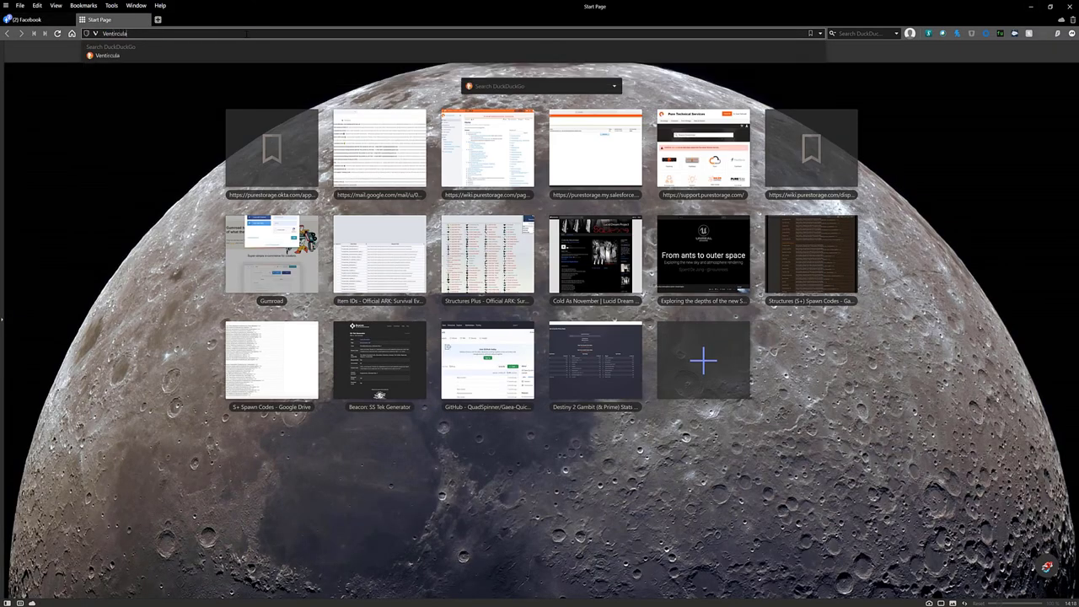
text(r clouds)
key(Return)
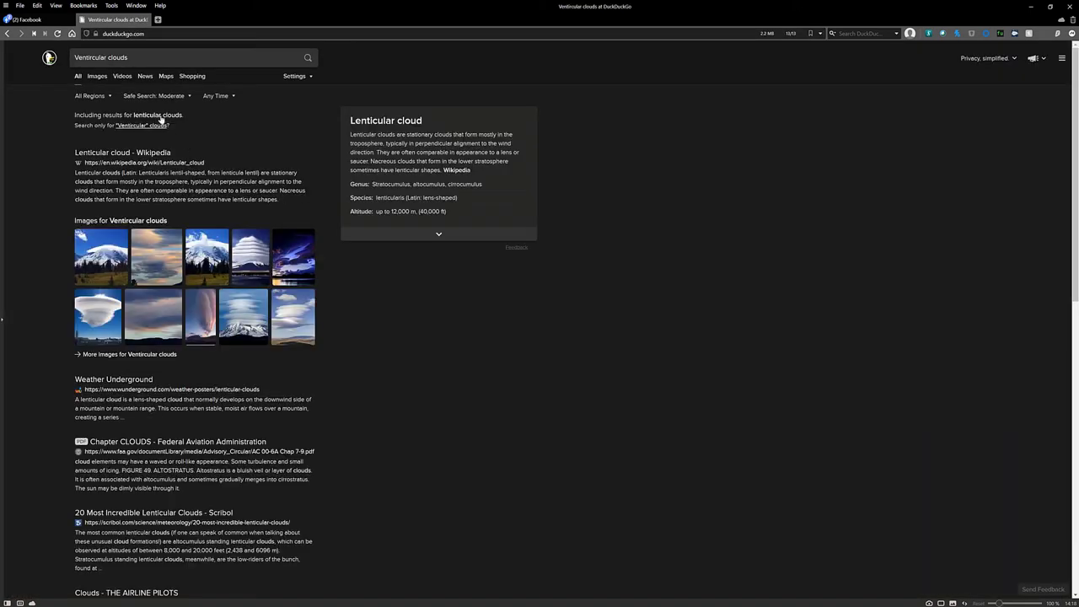
click(160, 116)
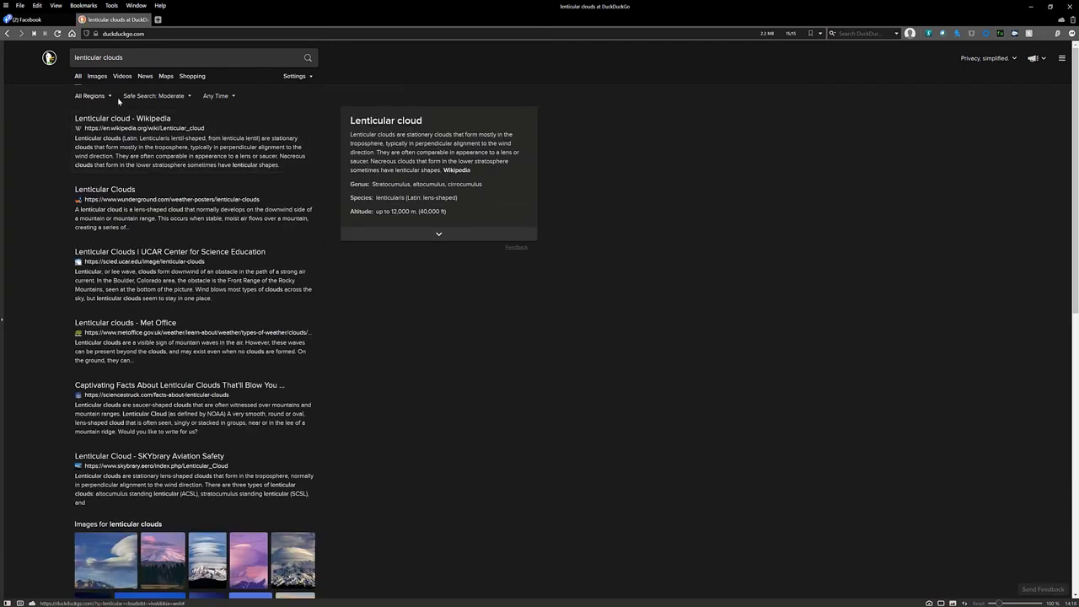
click(98, 77)
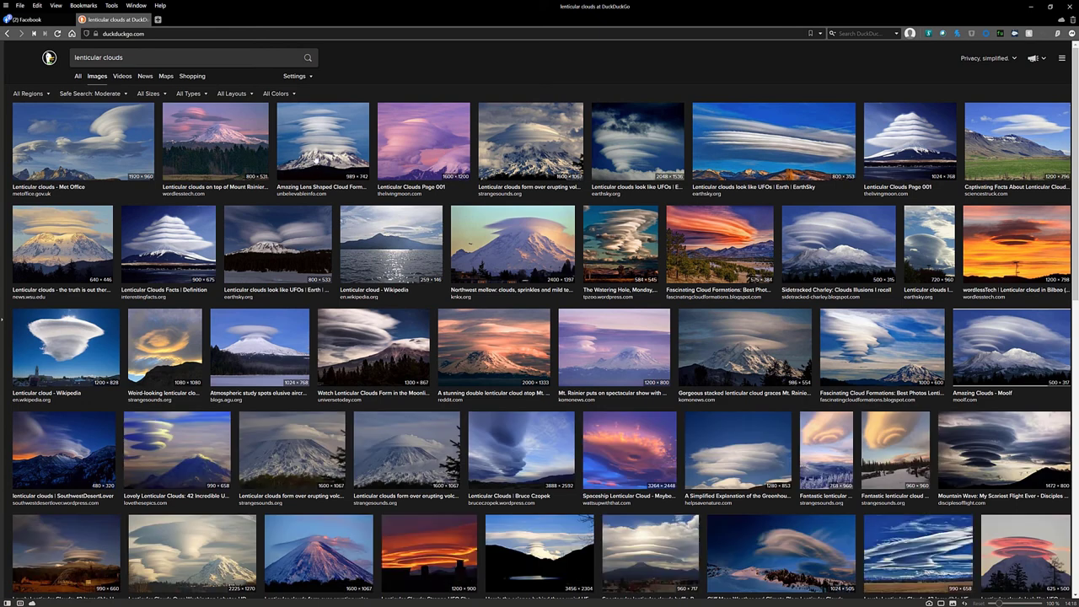
Preview the Amazing Lens Shaped Cloud Formation and Lenticular Clouds Page 001 images
click(317, 164)
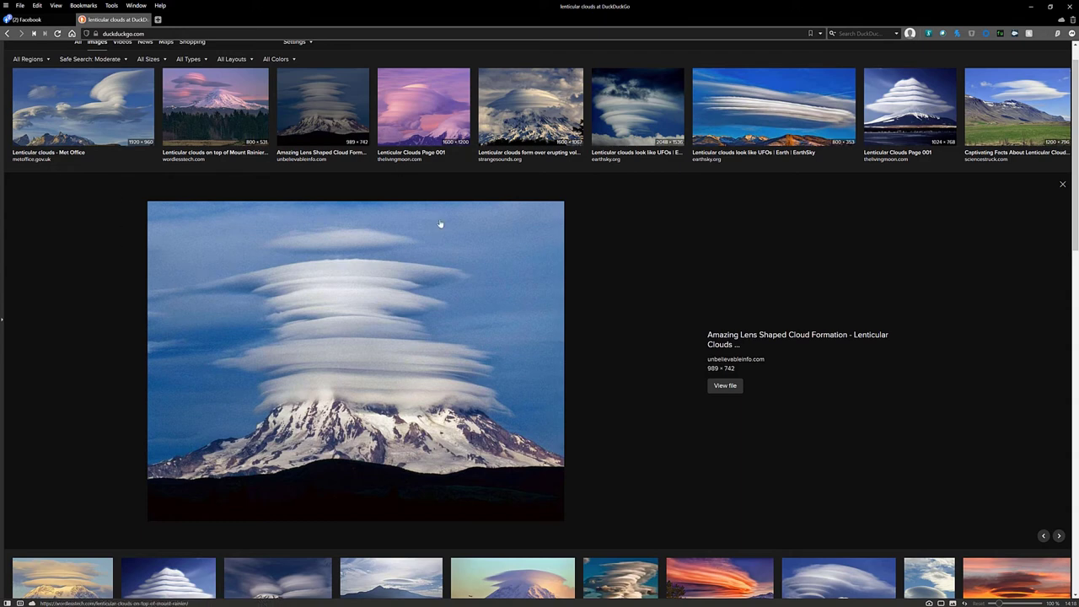
click(916, 106)
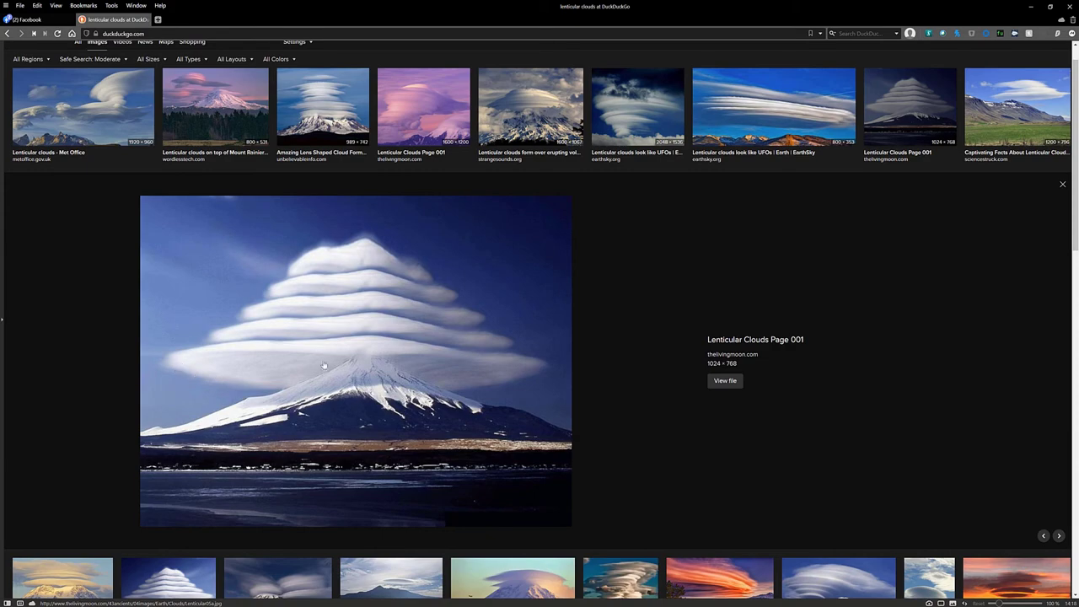
scroll(638, 411, down, 2)
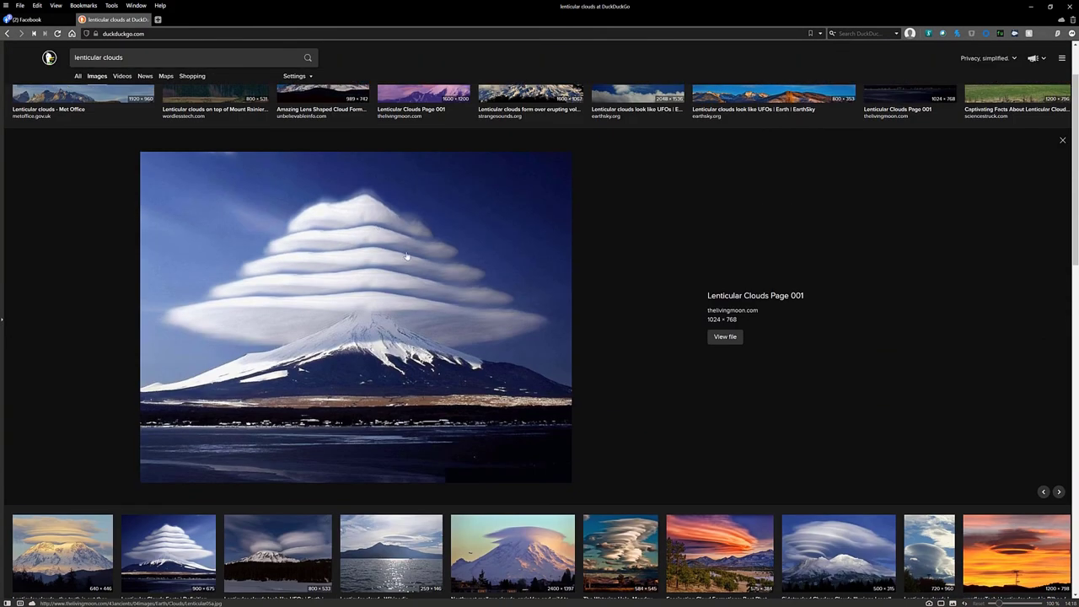
scroll(524, 348, down, 2)
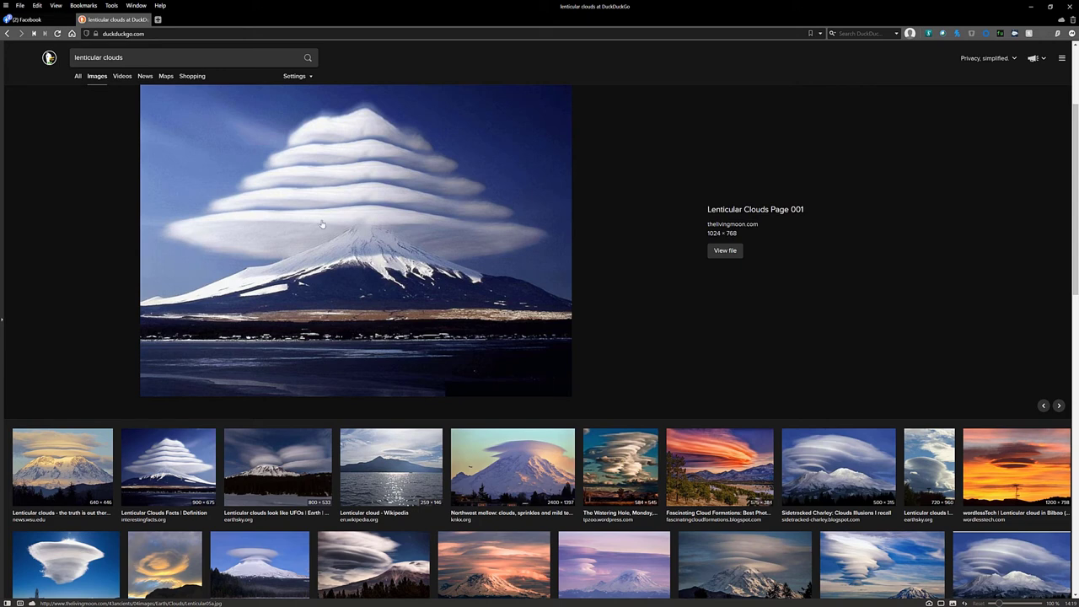
scroll(574, 357, down, 2)
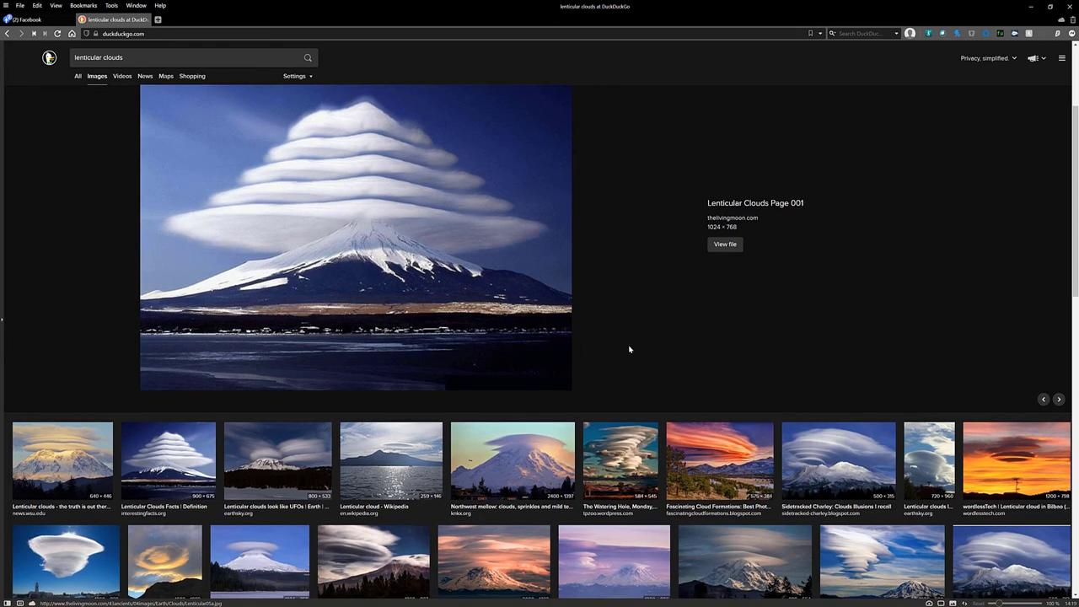
scroll(525, 386, down, 2)
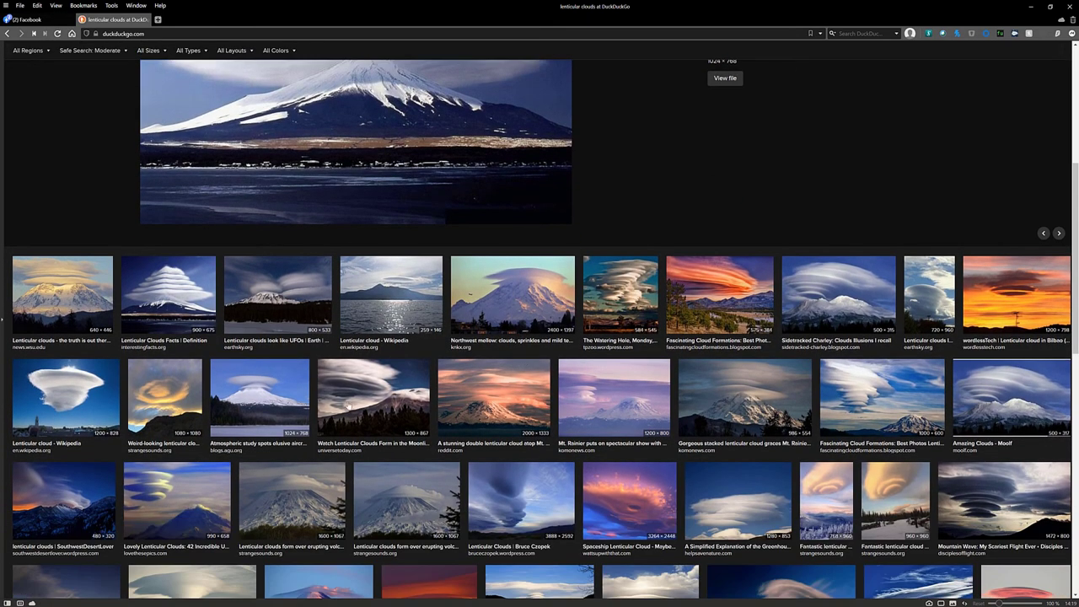
Preview the Mt. Rainier and The Watering Hole lenticular cloud photos, stepping back between previews
click(497, 419)
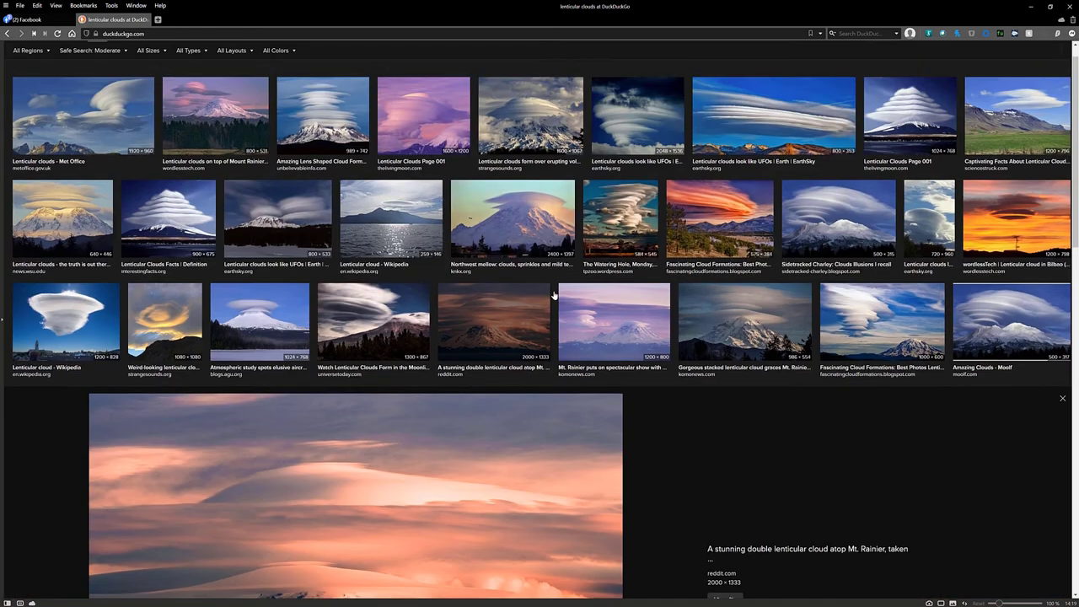
scroll(555, 295, up, 5)
click(618, 236)
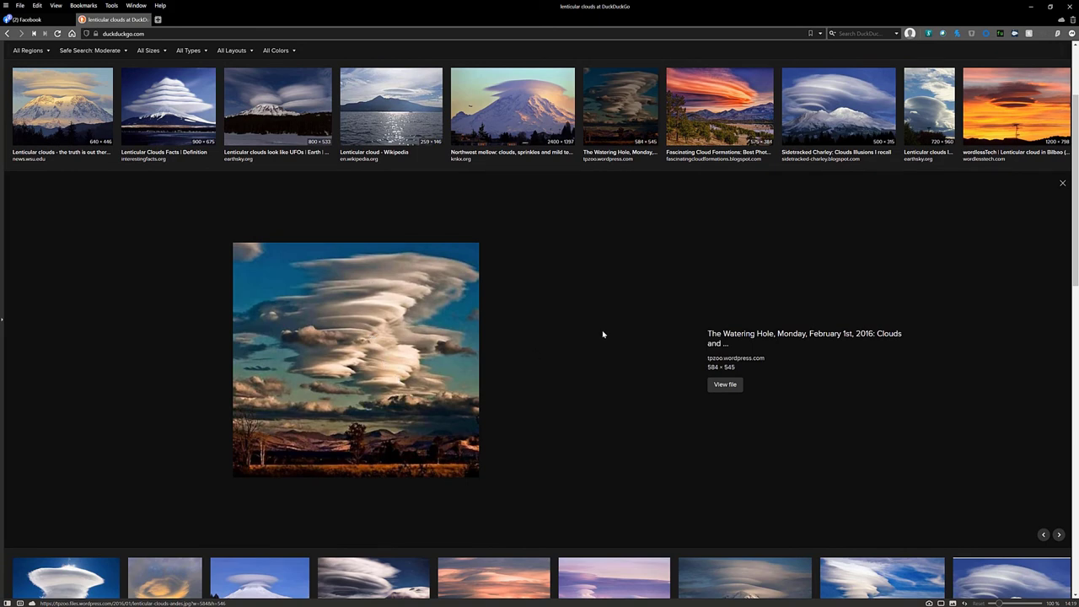
scroll(602, 329, up, 3)
key(Left)
scroll(472, 354, down, 2)
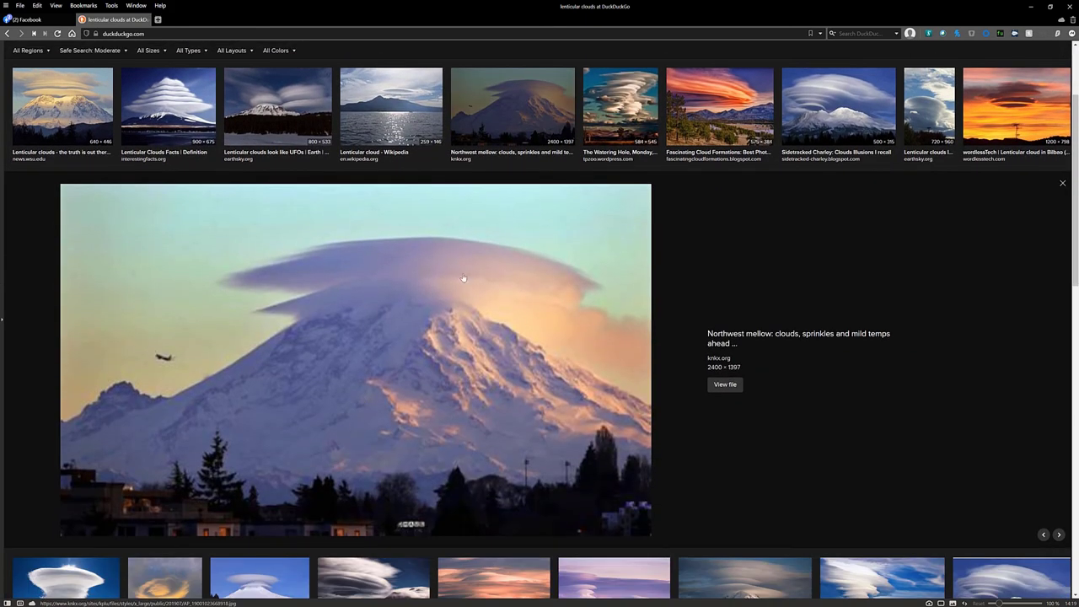
scroll(357, 424, up, 1)
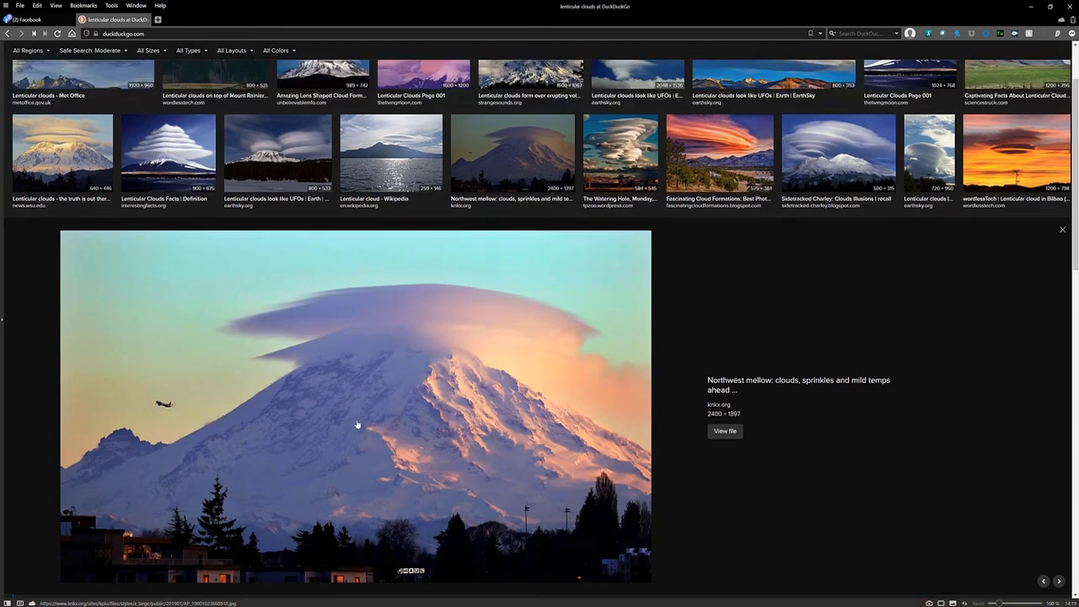
scroll(357, 422, up, 2)
Revisit the Lenticular Clouds Facts image, view the EarthSky photo, then minimize the browser
key(Left)
key(Left)
key(Left)
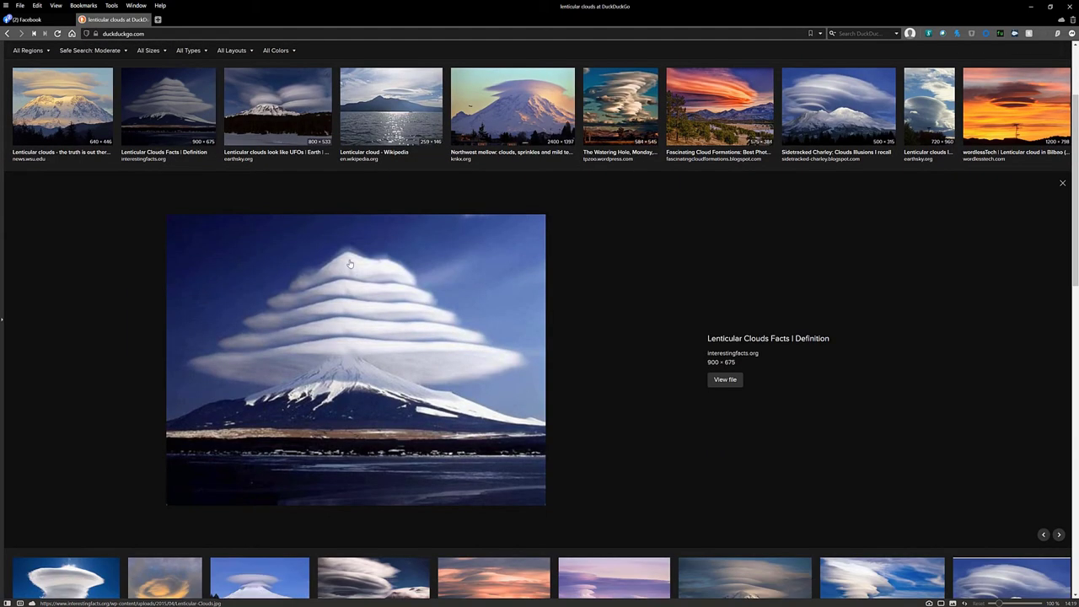
scroll(669, 385, up, 3)
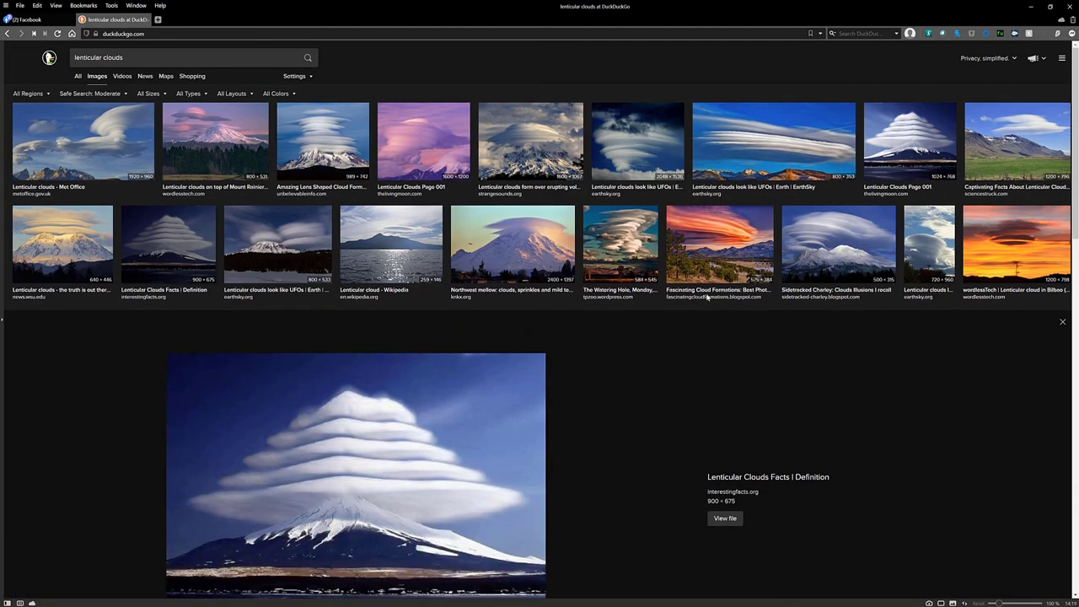
click(777, 143)
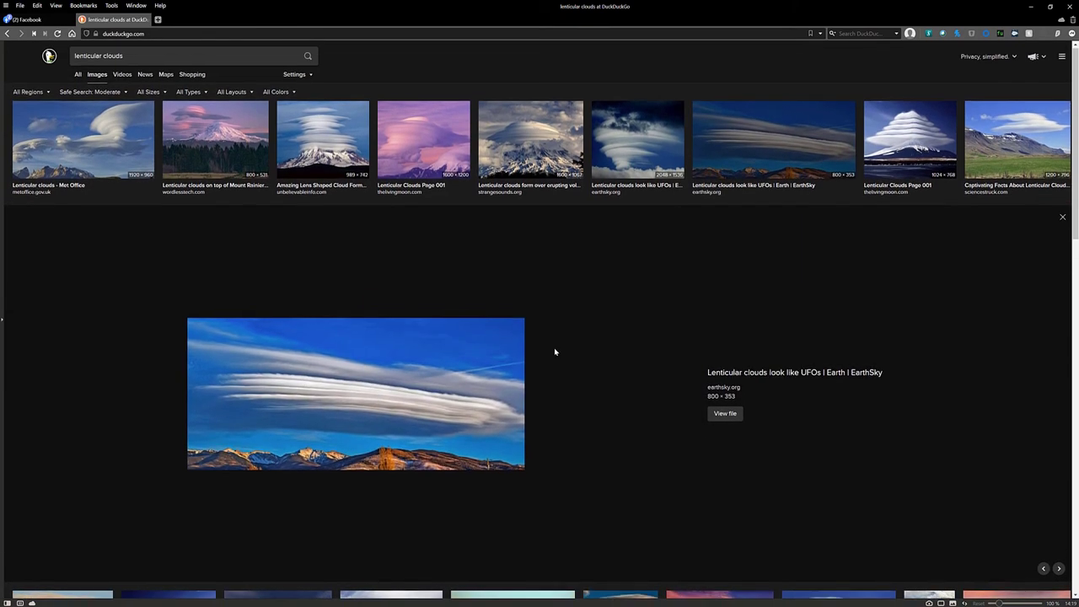
scroll(677, 412, down, 5)
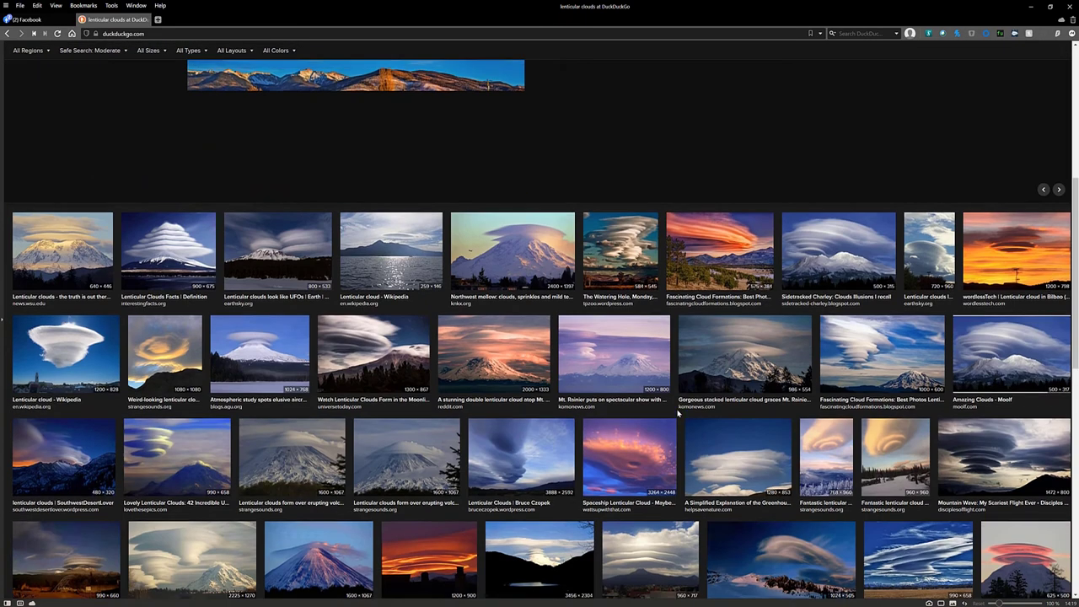
scroll(677, 412, down, 3)
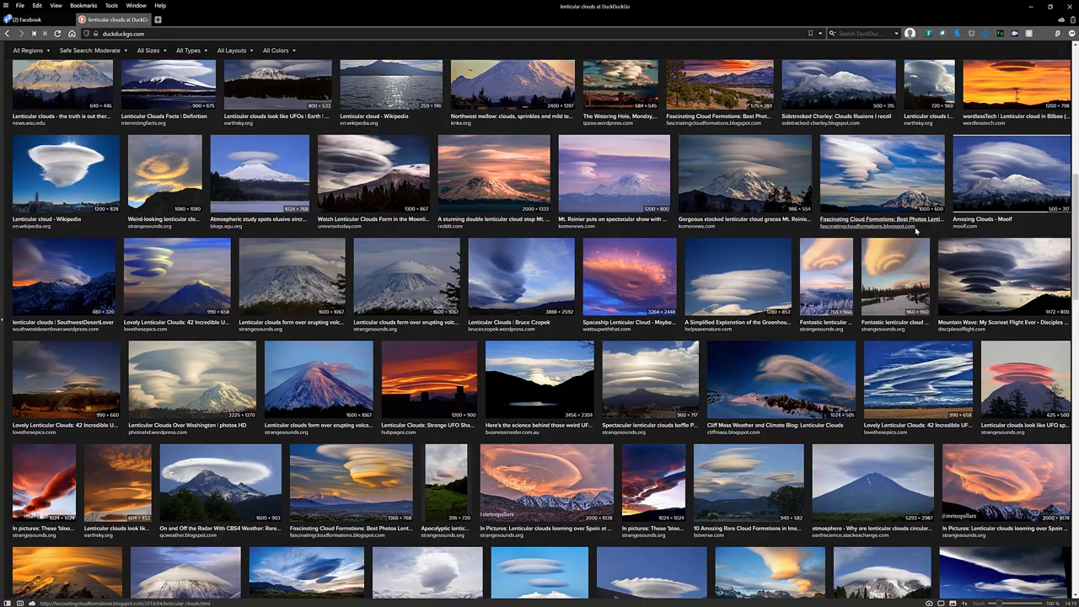
click(1031, 6)
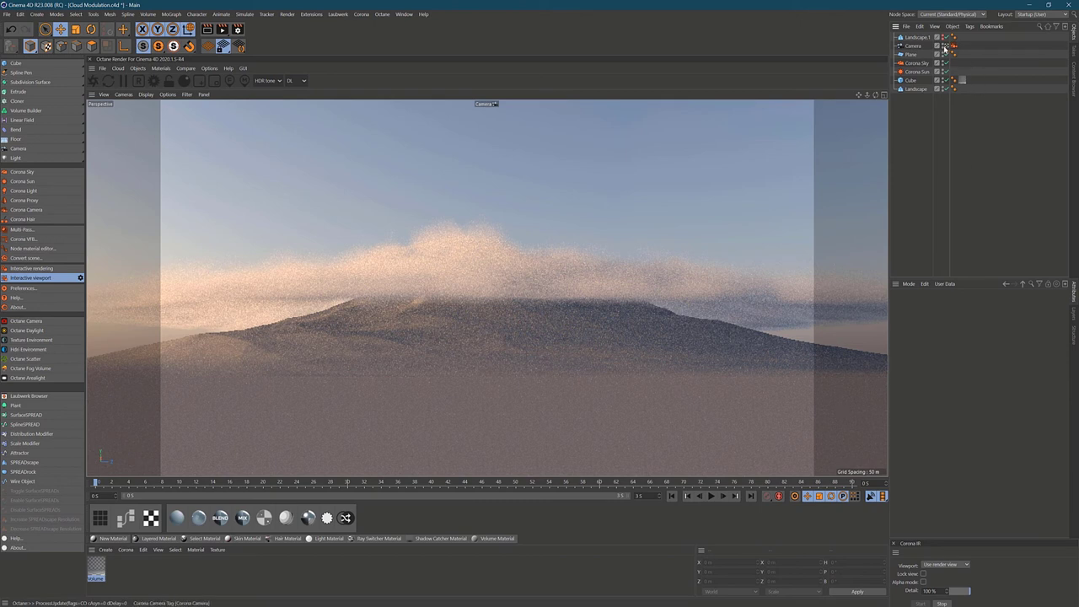
Hide the cloud object from the interactive render
click(944, 87)
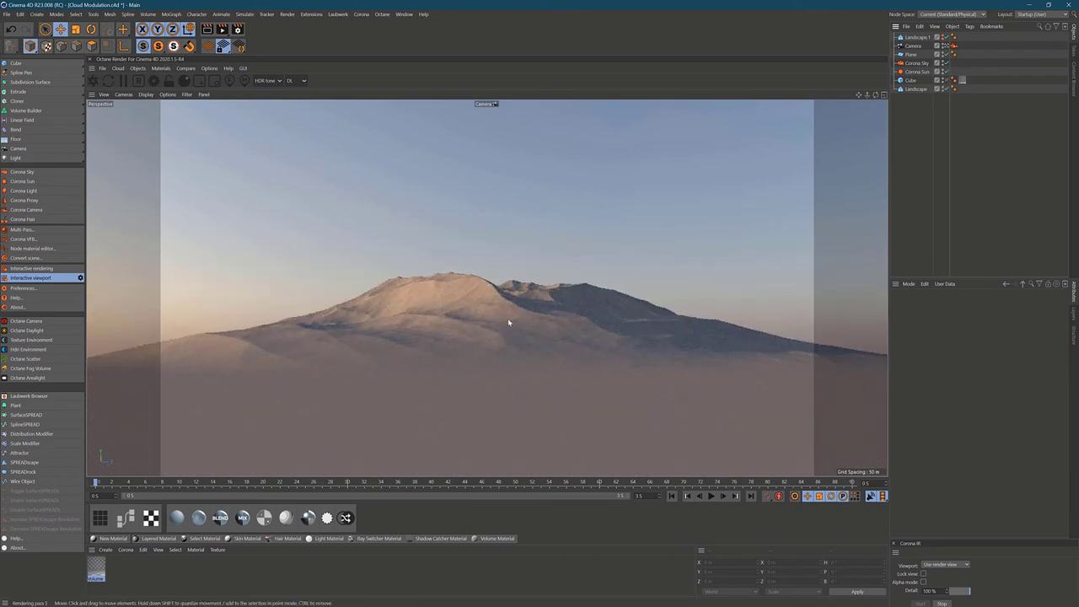
scroll(472, 324, up, 10)
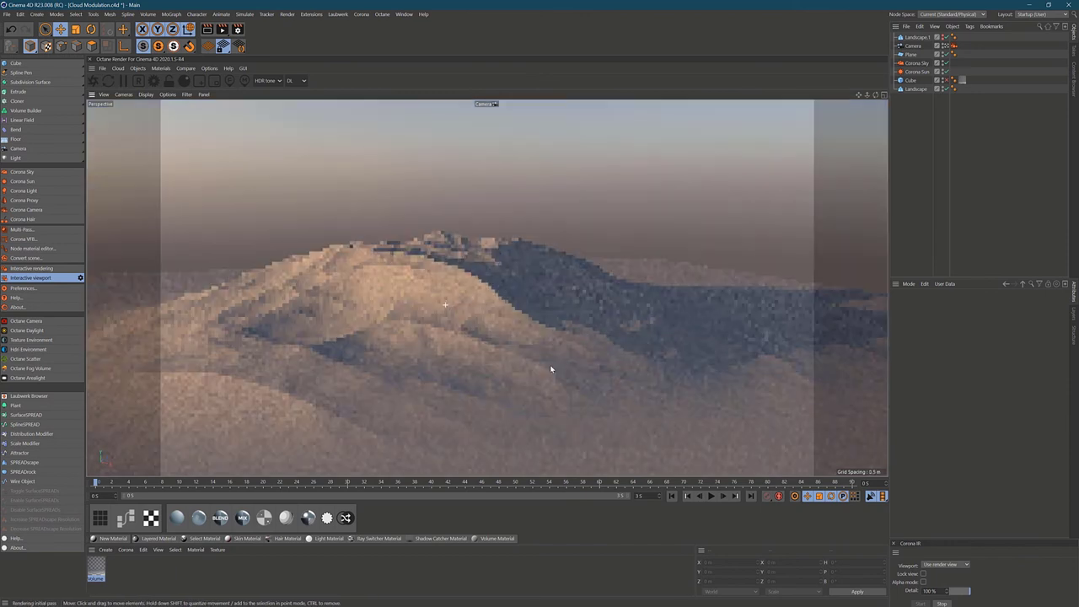
scroll(407, 348, down, 10)
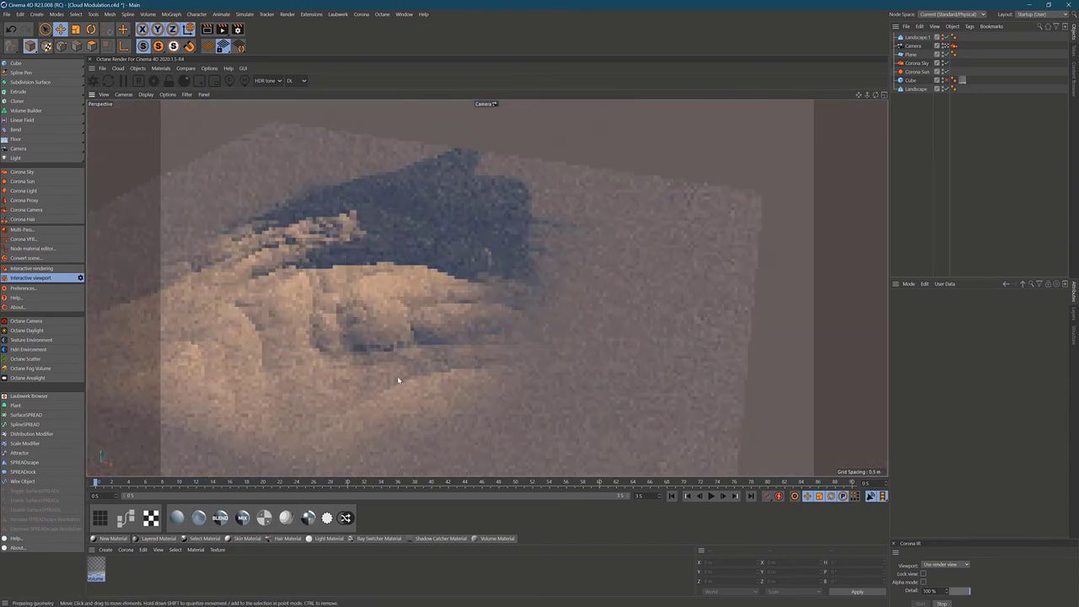
Orbit and pull back until the mountain stands distant against the horizon sky
alt+drag(369, 279, 513, 282)
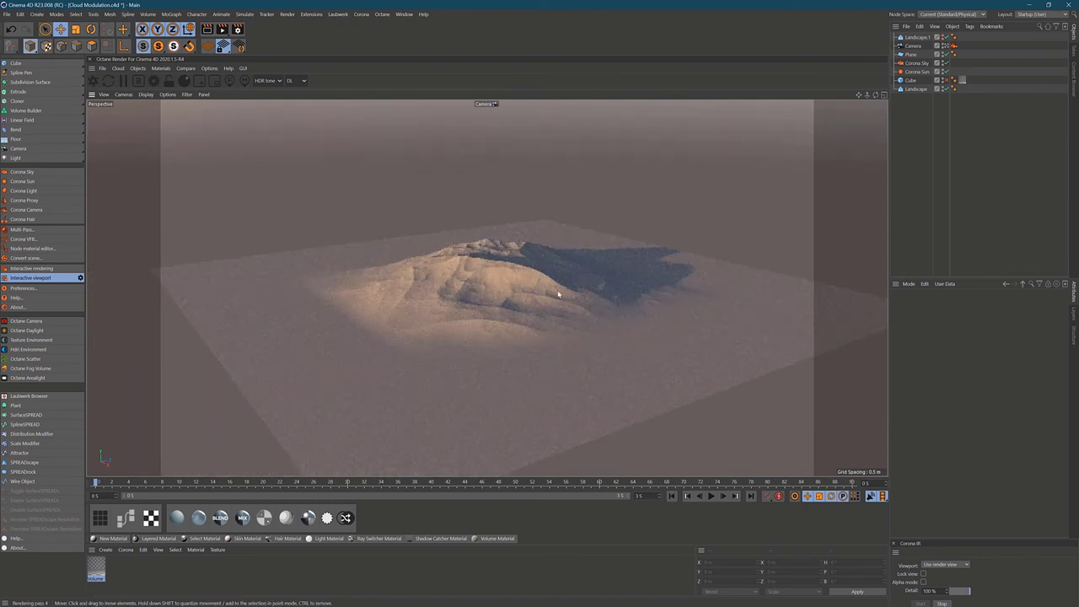
scroll(543, 274, up, 6)
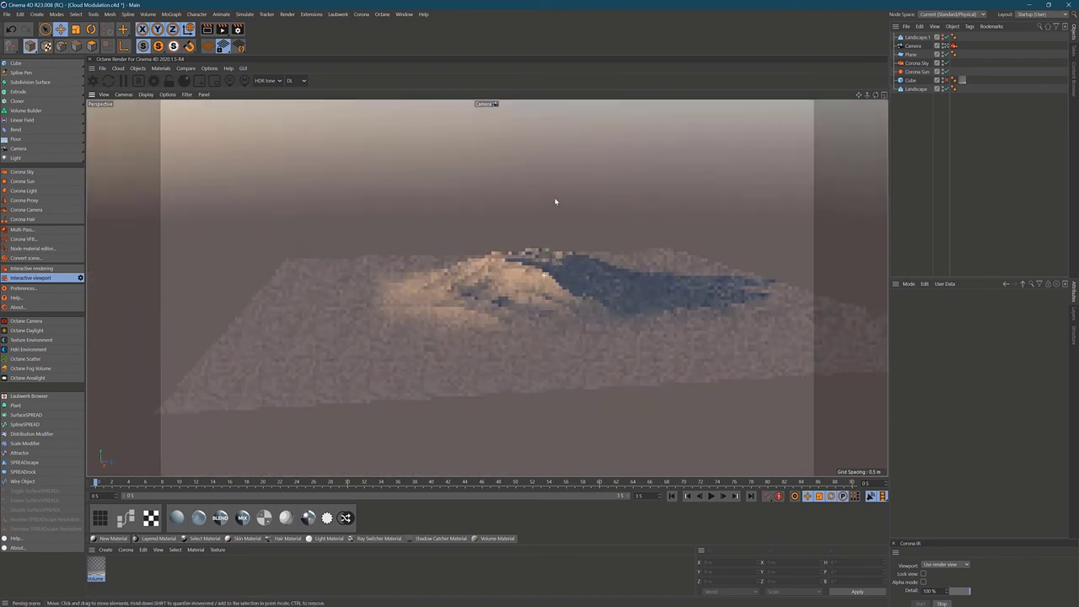
alt+drag(519, 280, 445, 291)
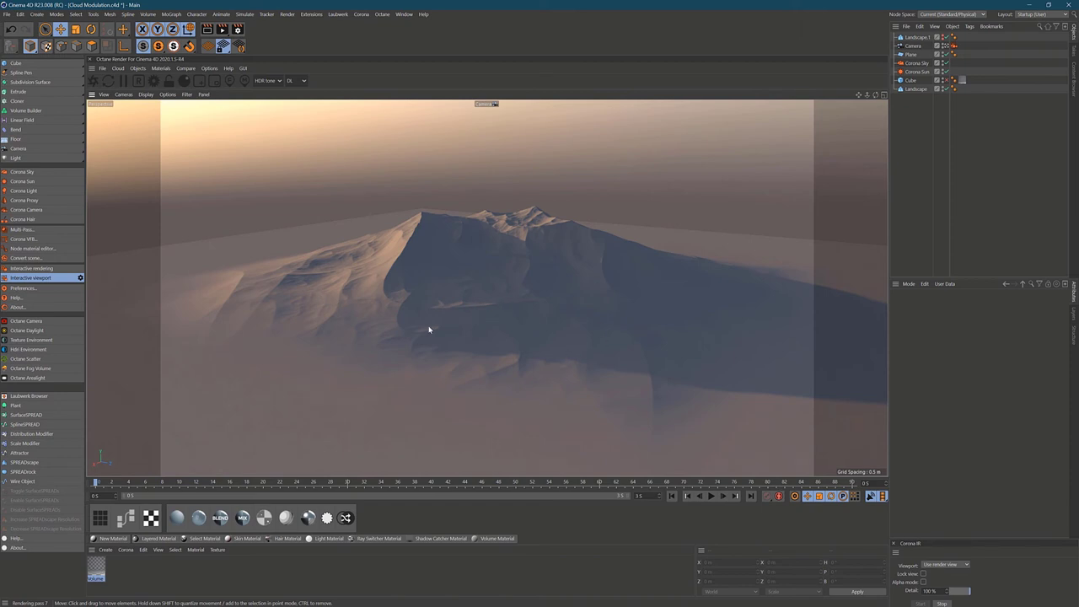
alt+drag(484, 269, 496, 313)
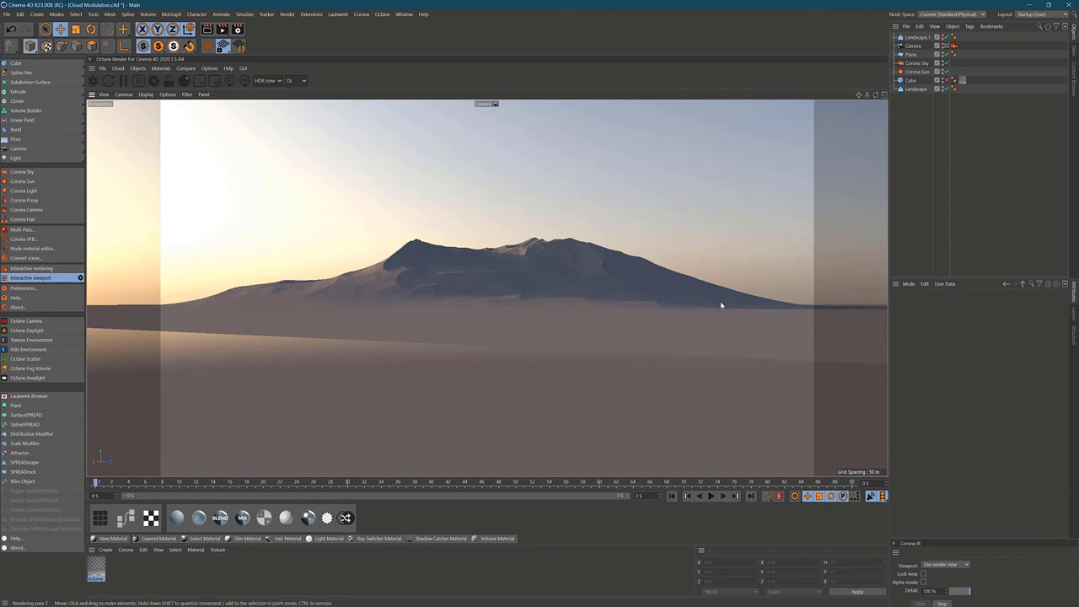
alt+drag(500, 254, 421, 278)
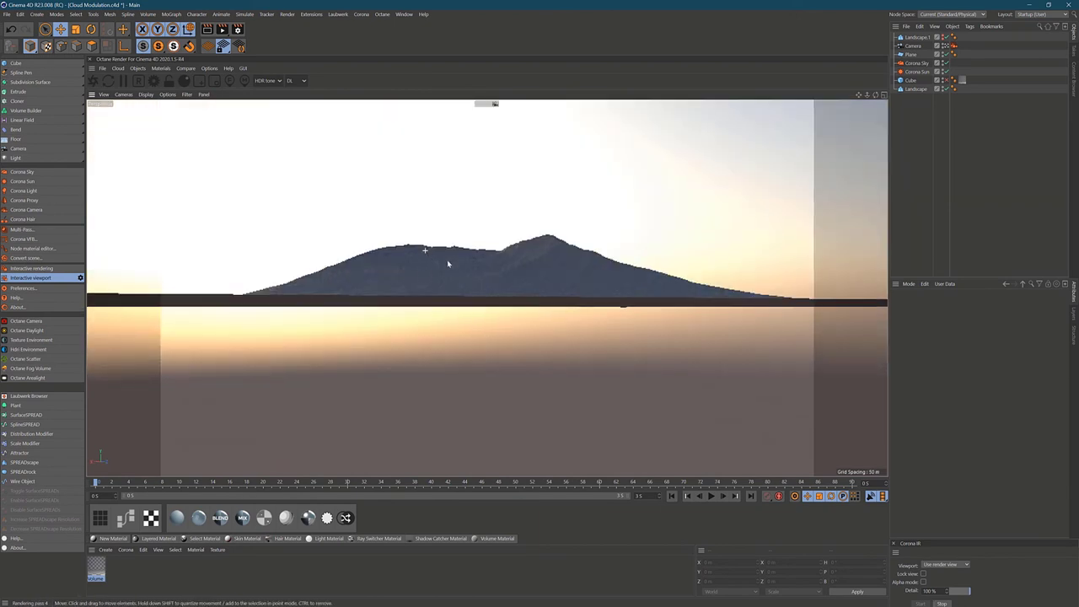
alt+drag(500, 262, 436, 274)
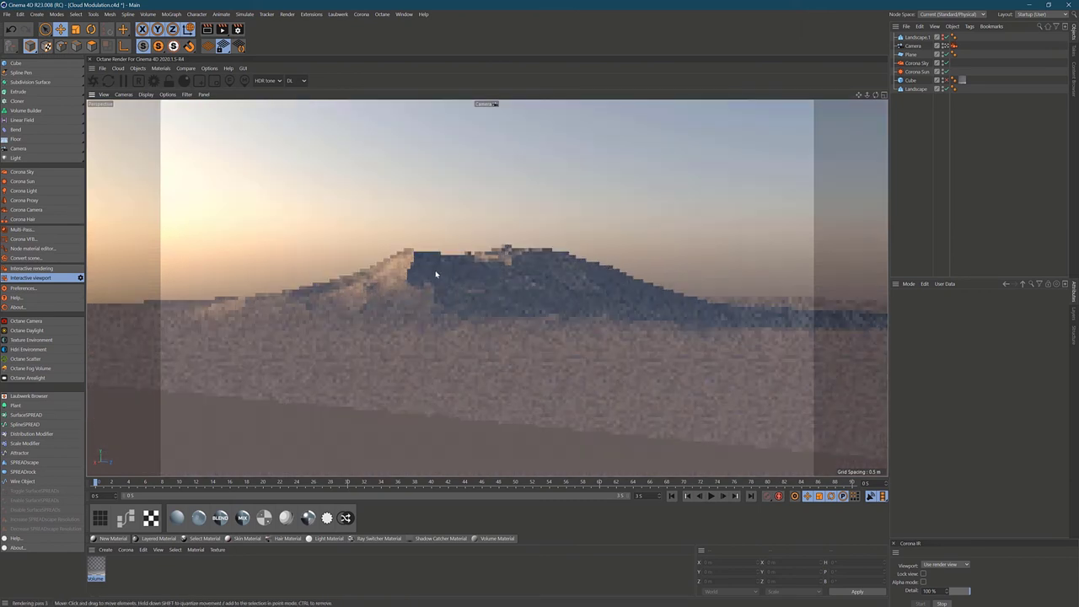
Select Corona Sky and keep its sky type as Physical sky
click(911, 63)
click(914, 72)
click(914, 64)
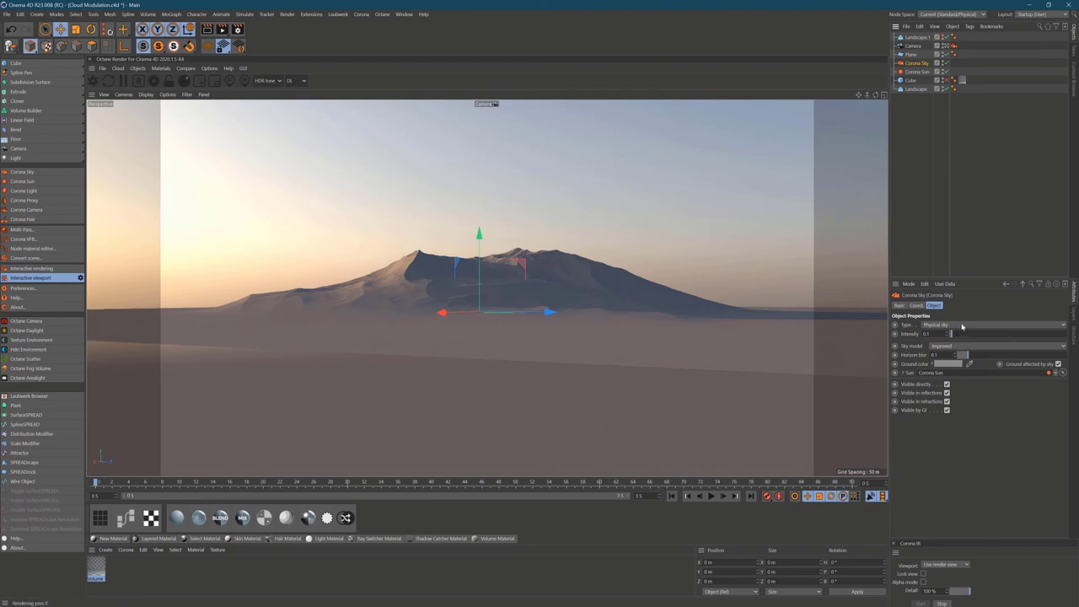
click(961, 325)
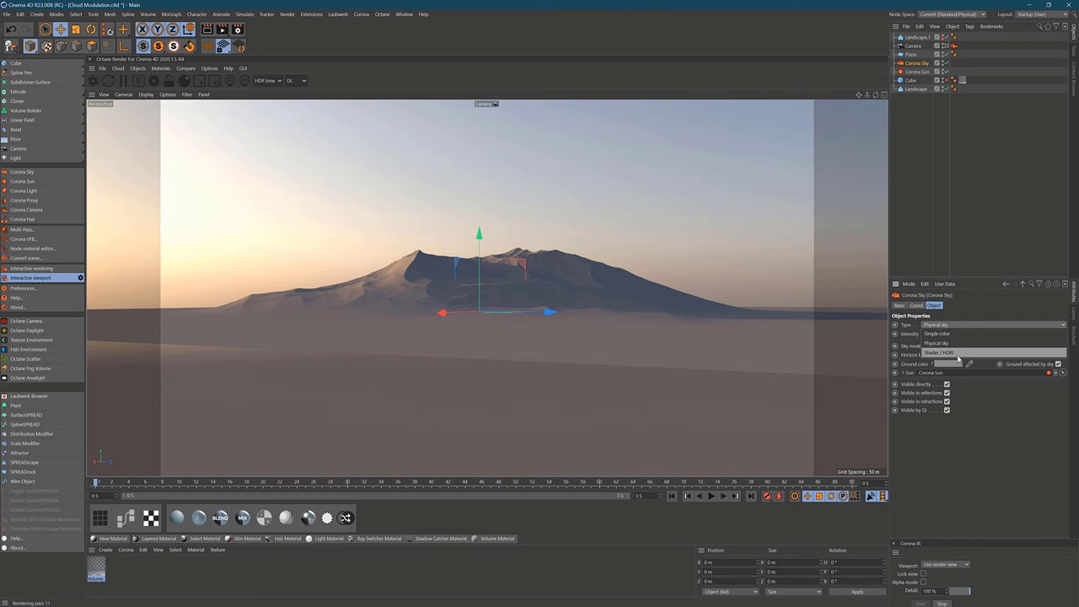
click(960, 344)
Switch the sky model to Hosek&Wilkie, then back to Improved
click(940, 347)
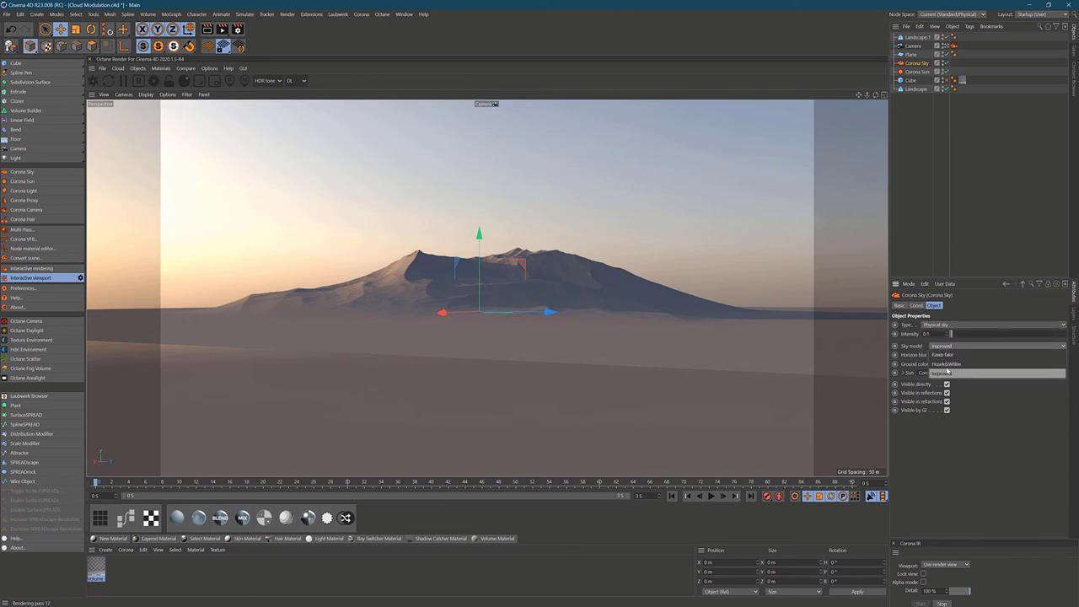
click(946, 363)
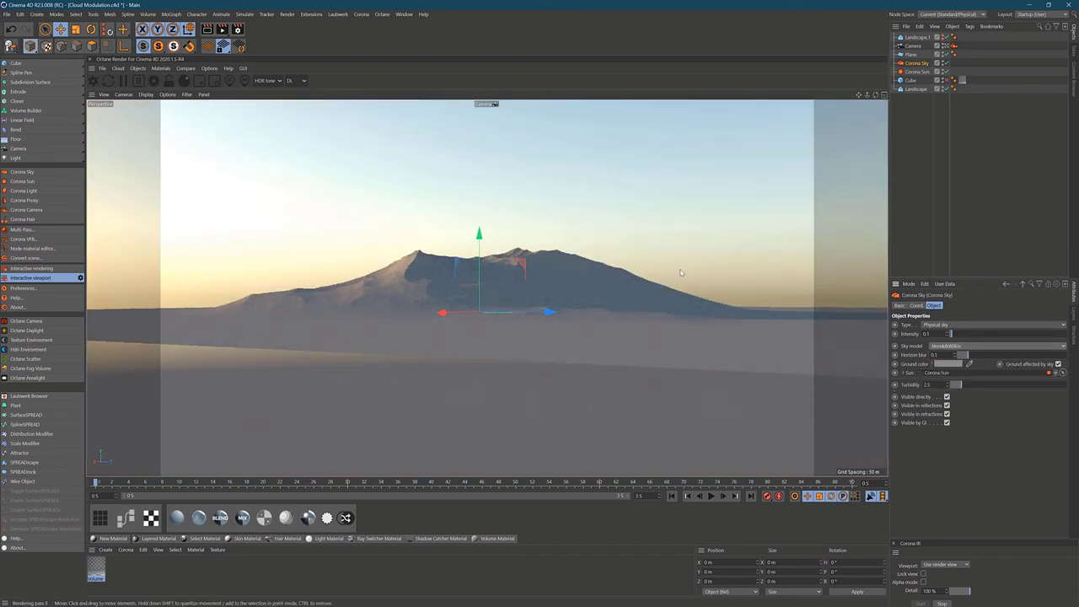
click(946, 346)
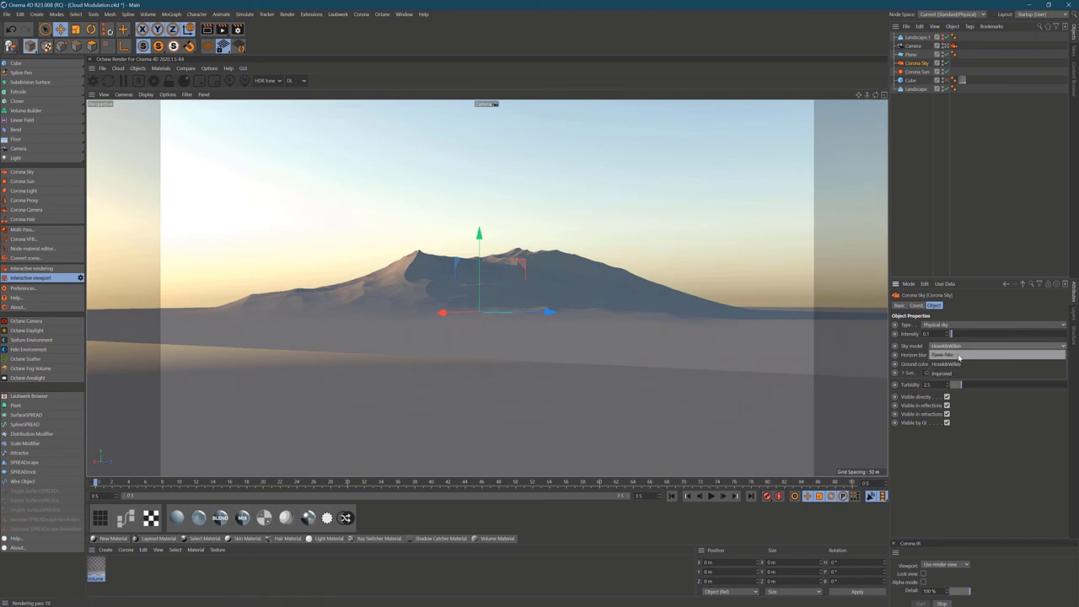
click(963, 374)
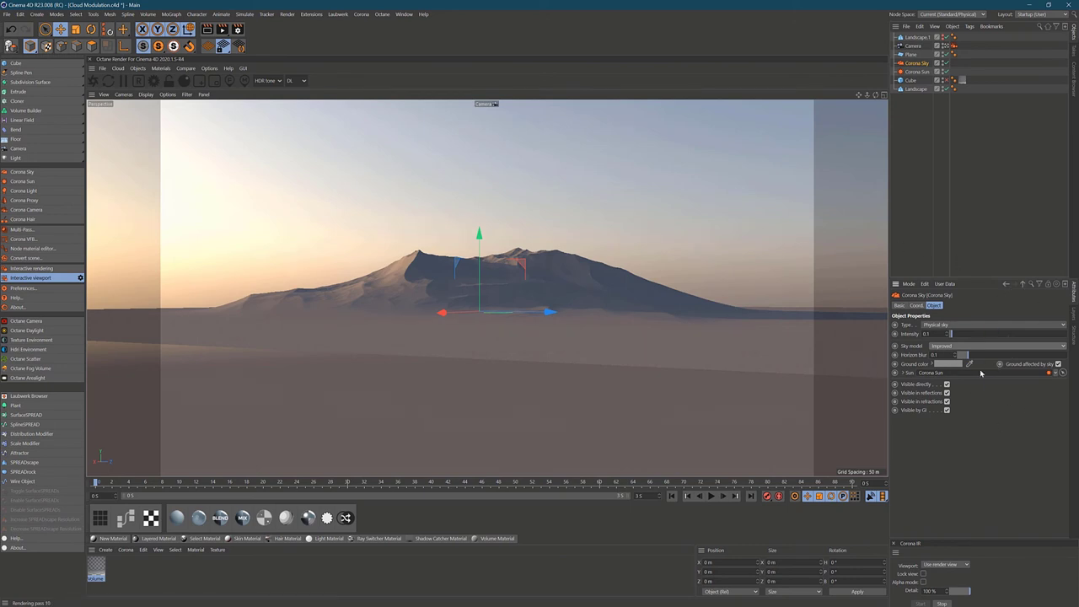
Inspect the Corona Sun's attributes, then deselect it
click(913, 72)
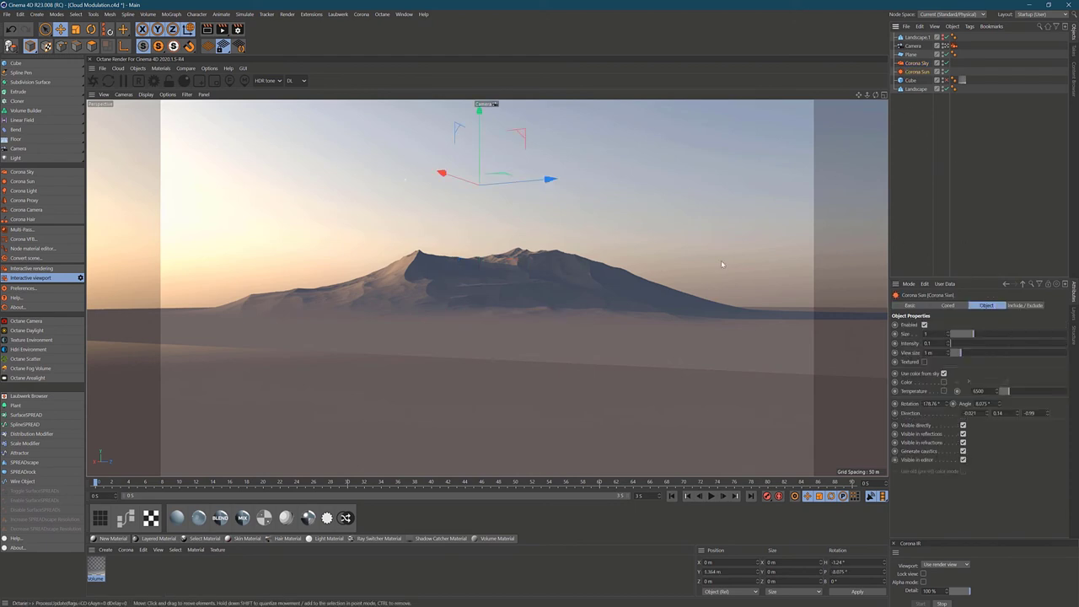
click(968, 182)
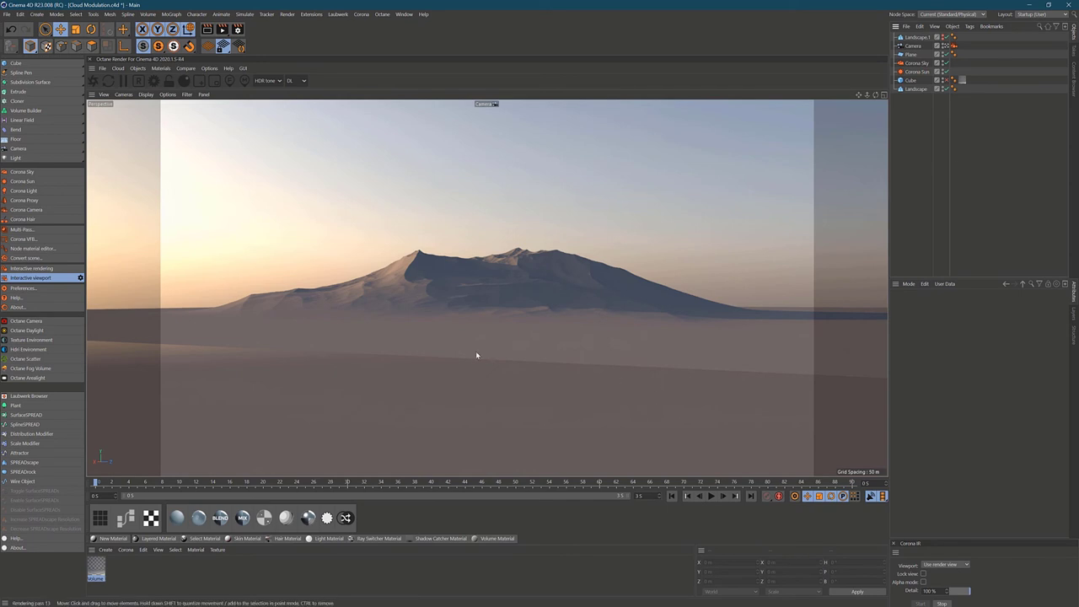
Zoom and orbit to a frontal, mid-distance view of the sunlit mountain above the haze
scroll(481, 284, up, 5)
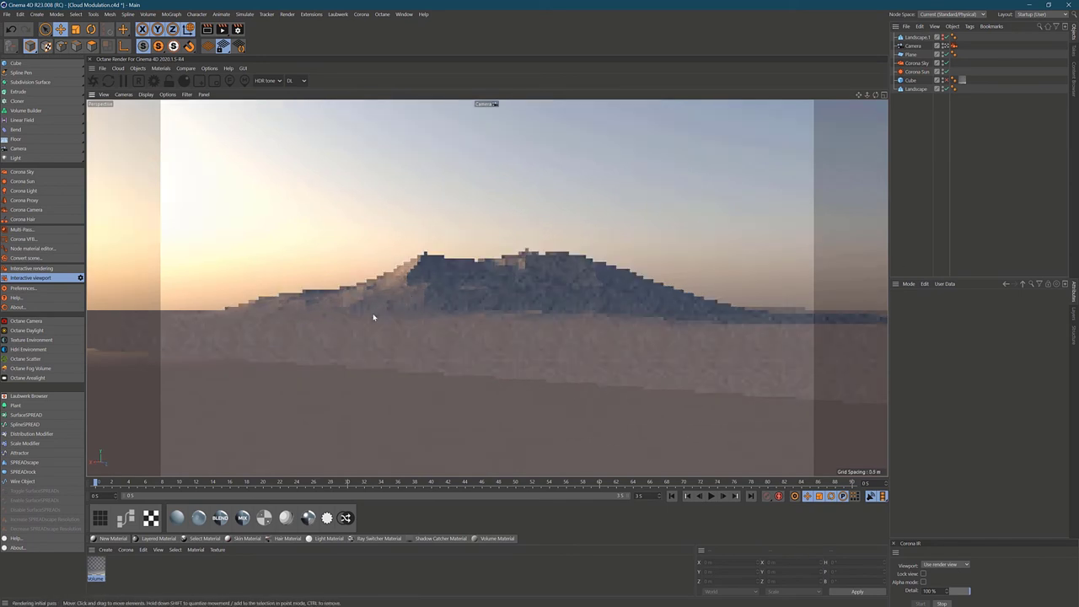
alt+drag(476, 280, 497, 314)
scroll(750, 329, up, 5)
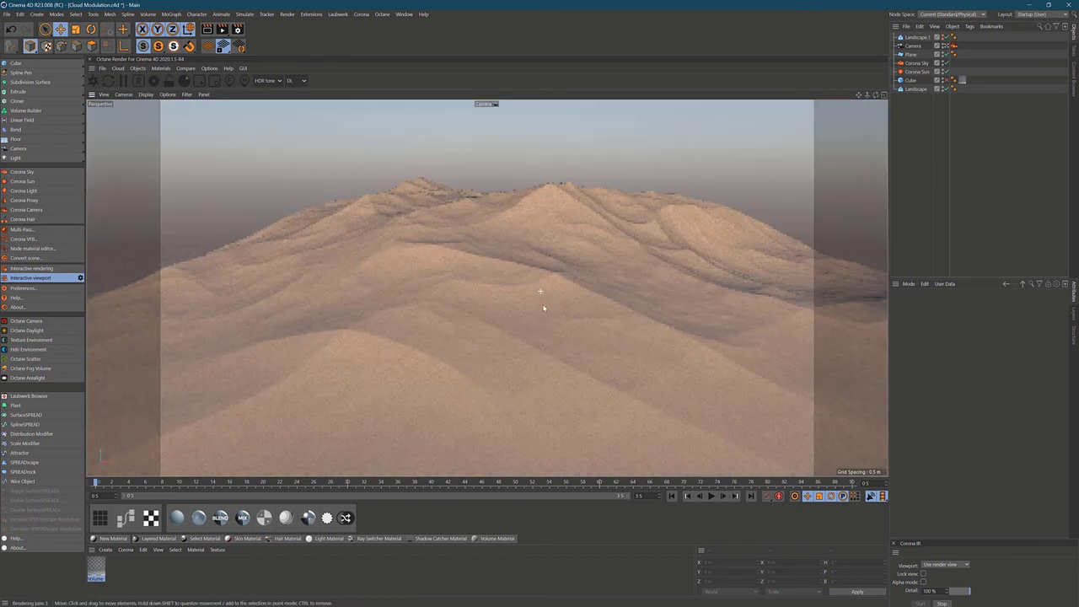
scroll(532, 403, down, 5)
alt+drag(586, 345, 521, 338)
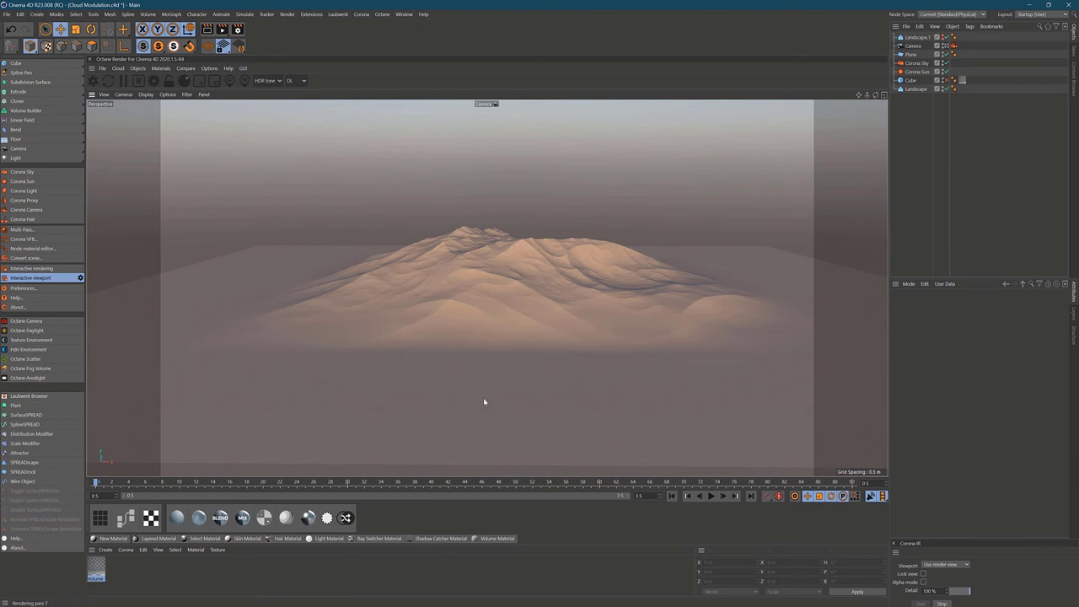
In Discord's PWN Design pwn-general channel, enlarge the posted cloud render, then the red mountain render
key(alt+Tab)
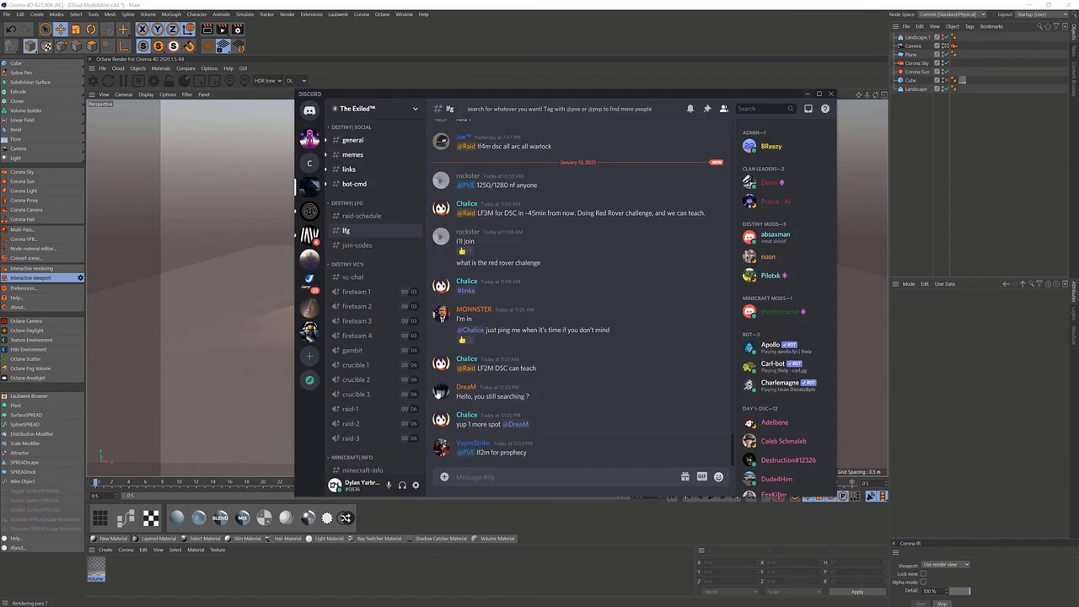
click(308, 263)
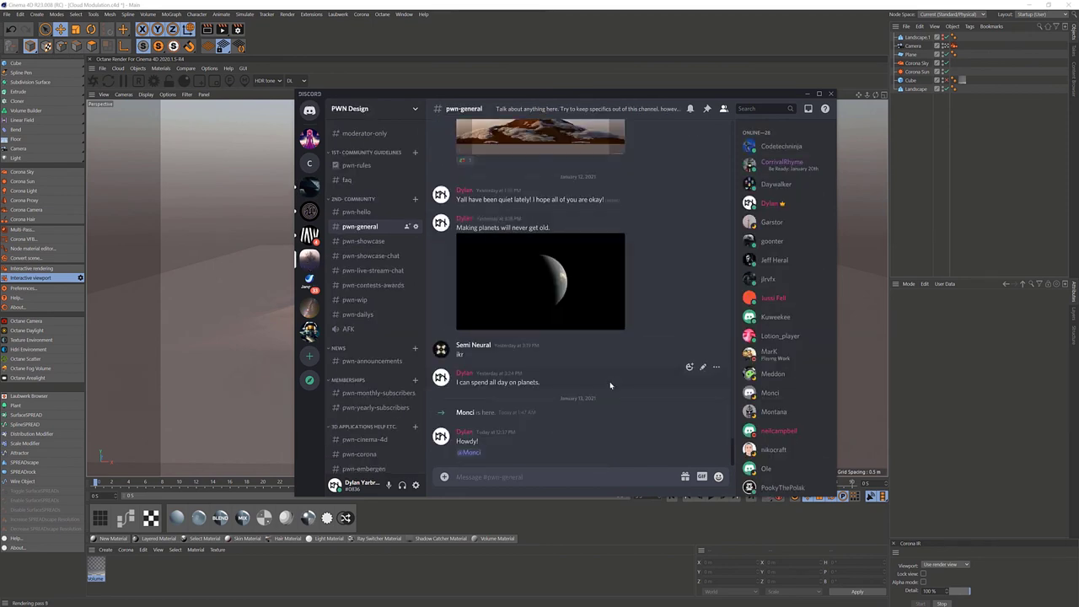
scroll(609, 385, up, 3)
click(539, 181)
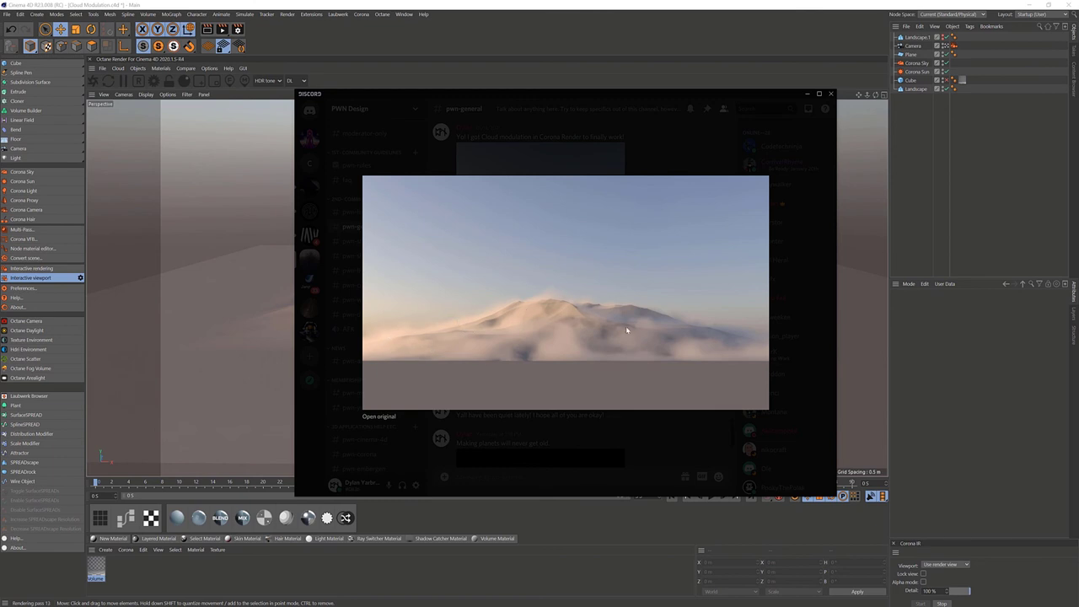
click(681, 149)
click(543, 332)
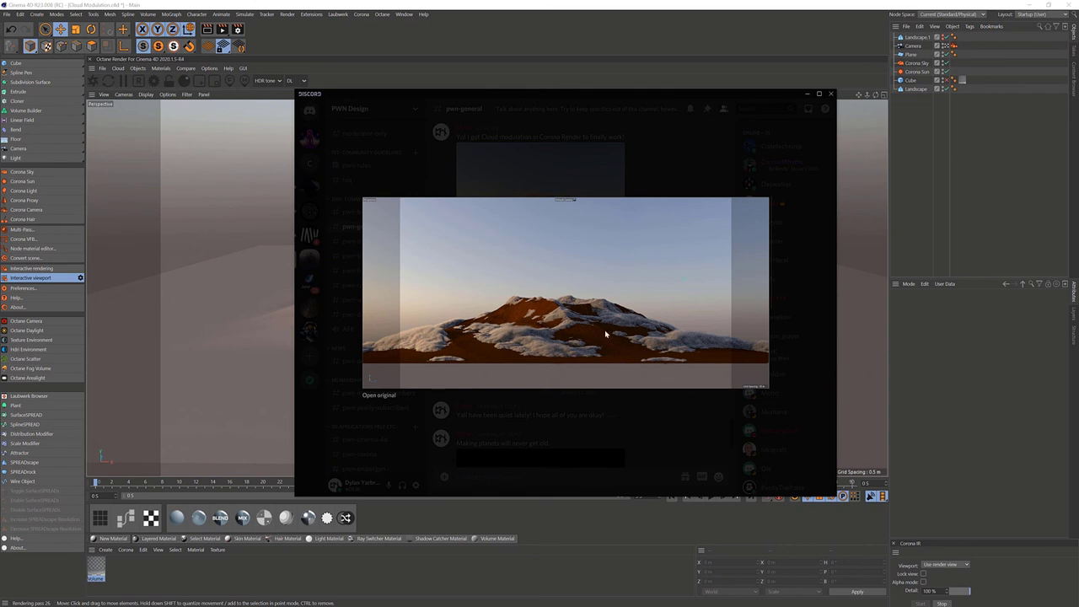
Look over the cloud-covered mountain image, then enlarge the posted Europa.png moon image
click(660, 176)
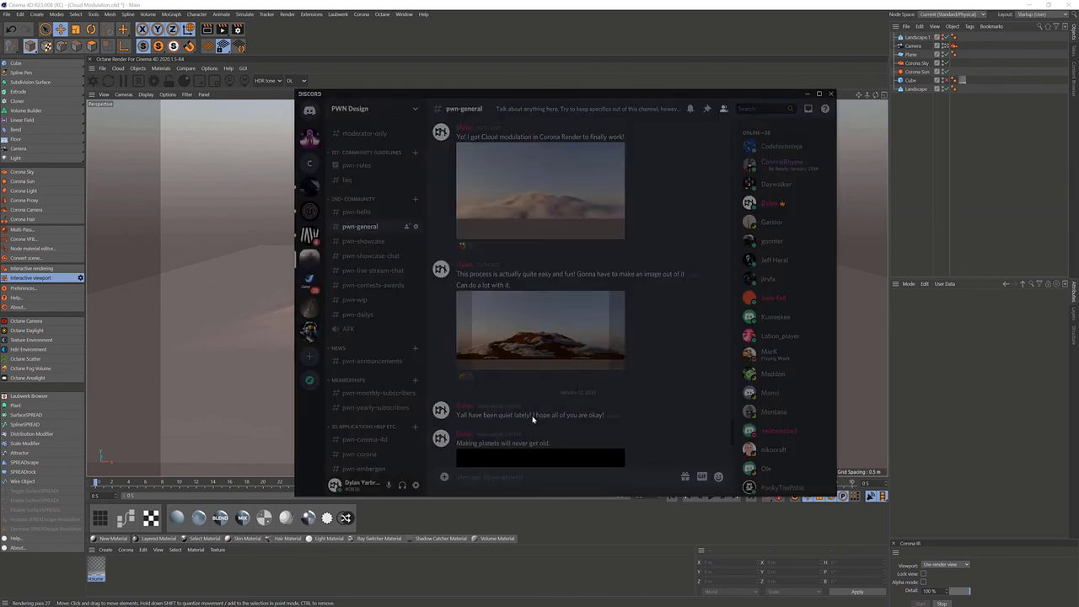
click(518, 339)
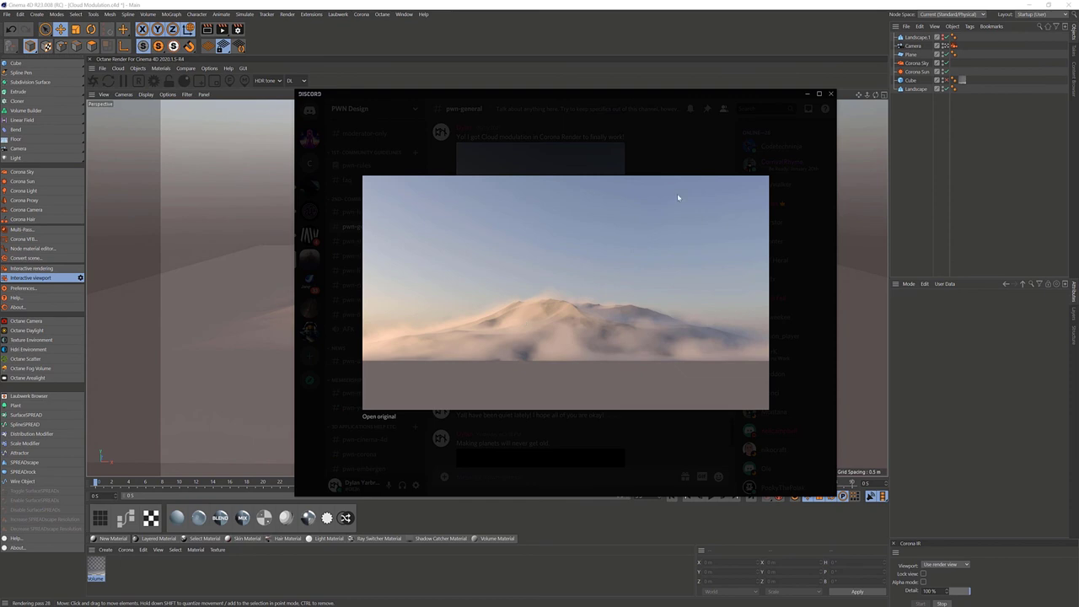
click(666, 169)
click(581, 362)
click(650, 190)
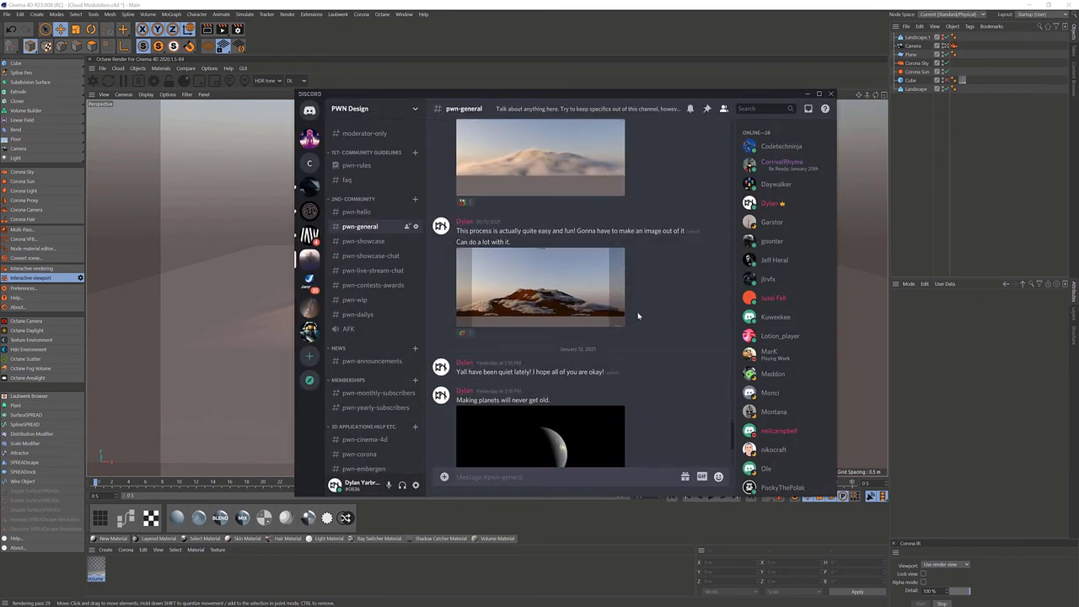
scroll(564, 381, down, 2)
click(565, 381)
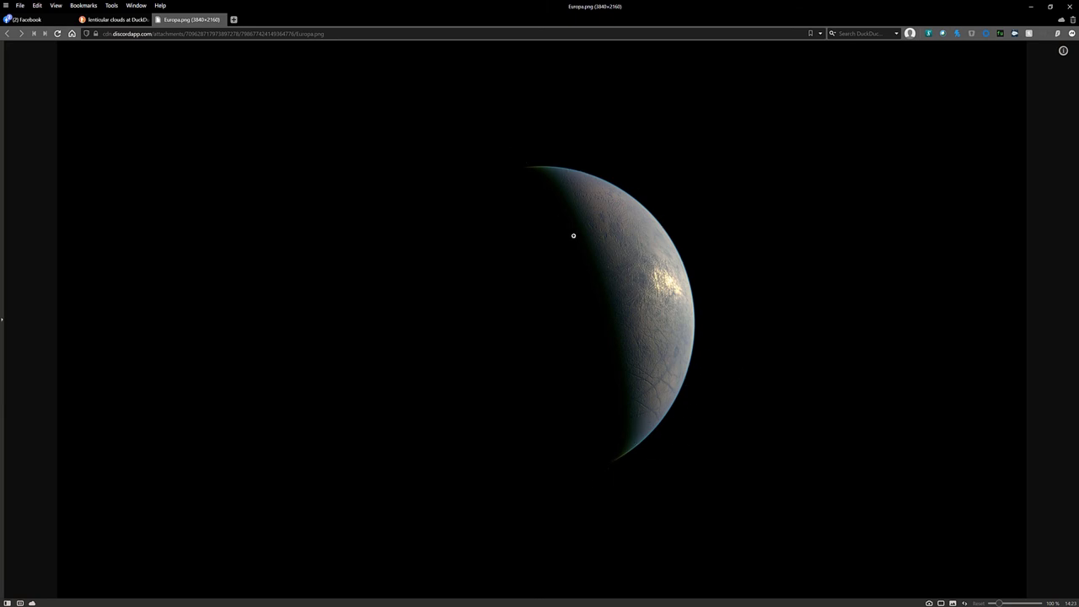
Zoom into the Europa.png moon image, fit it back, and minimize the browser
click(607, 388)
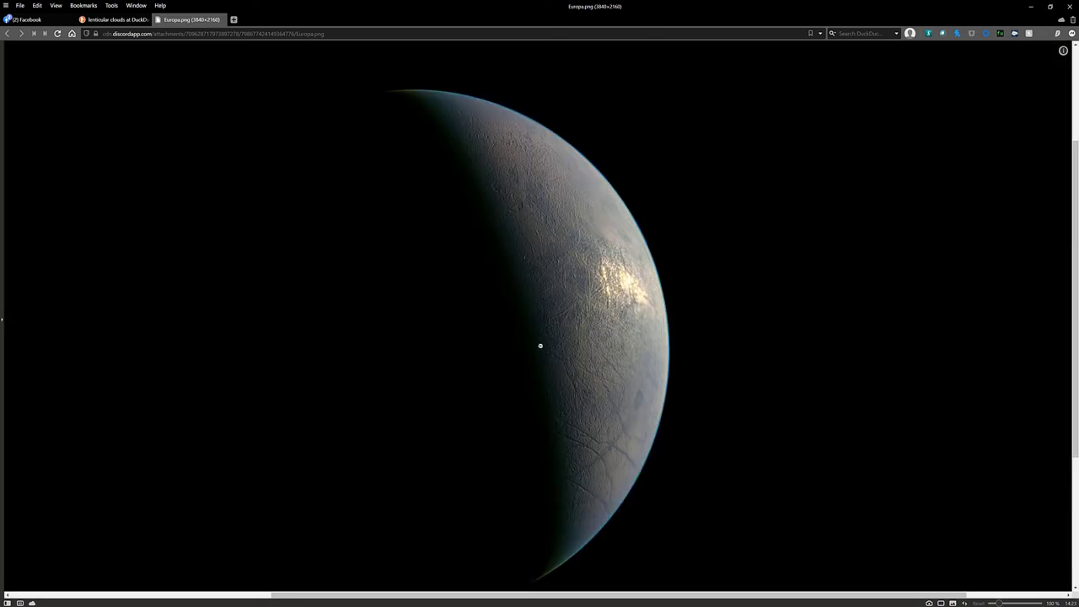
click(561, 371)
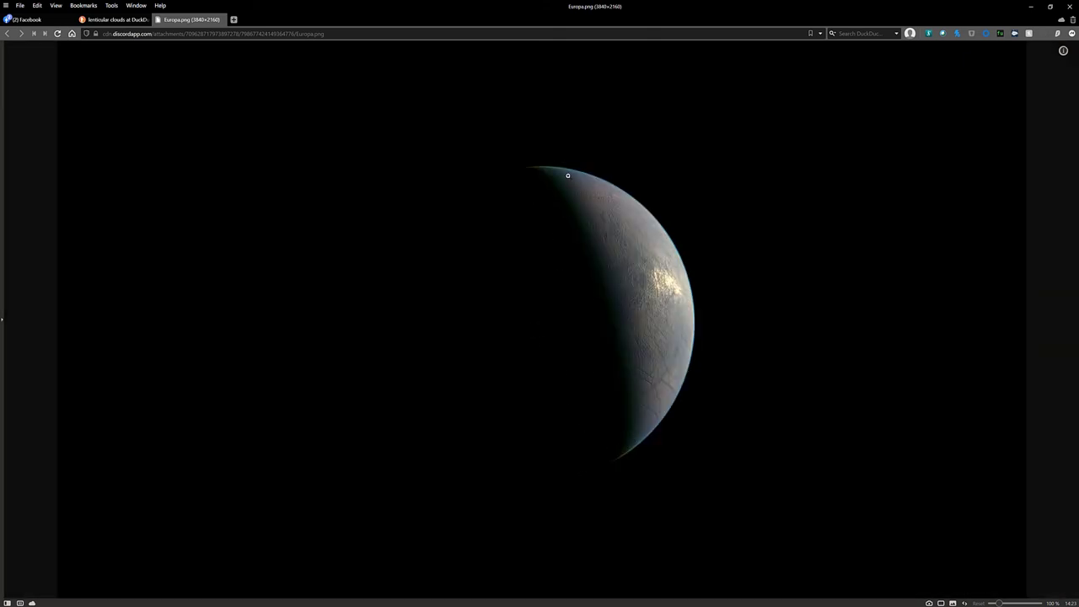
click(1029, 7)
Close the Discord image, minimize Discord, and re-enable the Cube so the cloud renders over the mountain
click(733, 153)
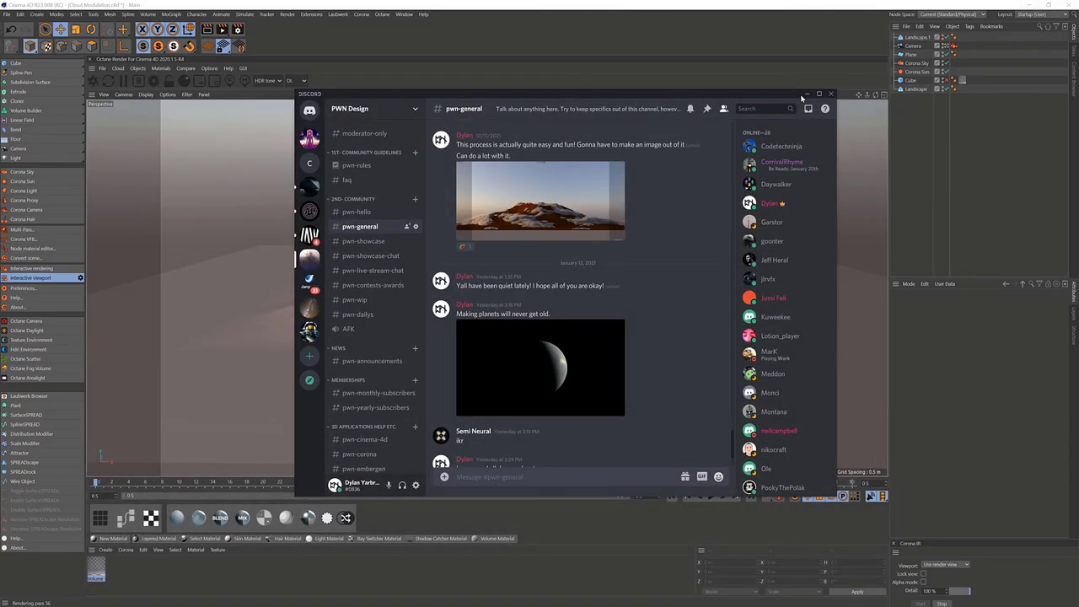
click(808, 94)
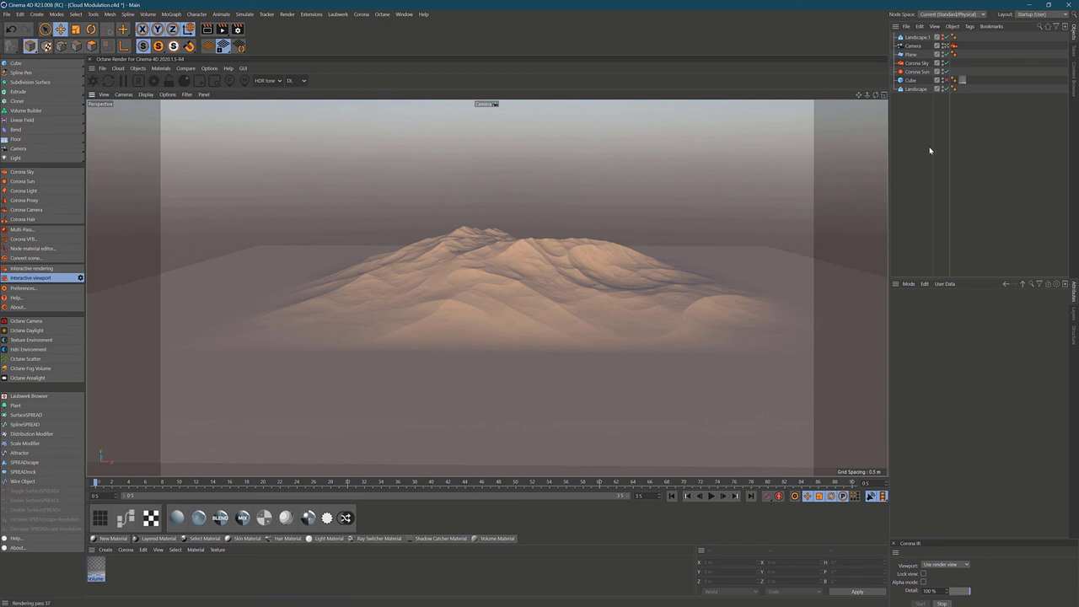
click(945, 80)
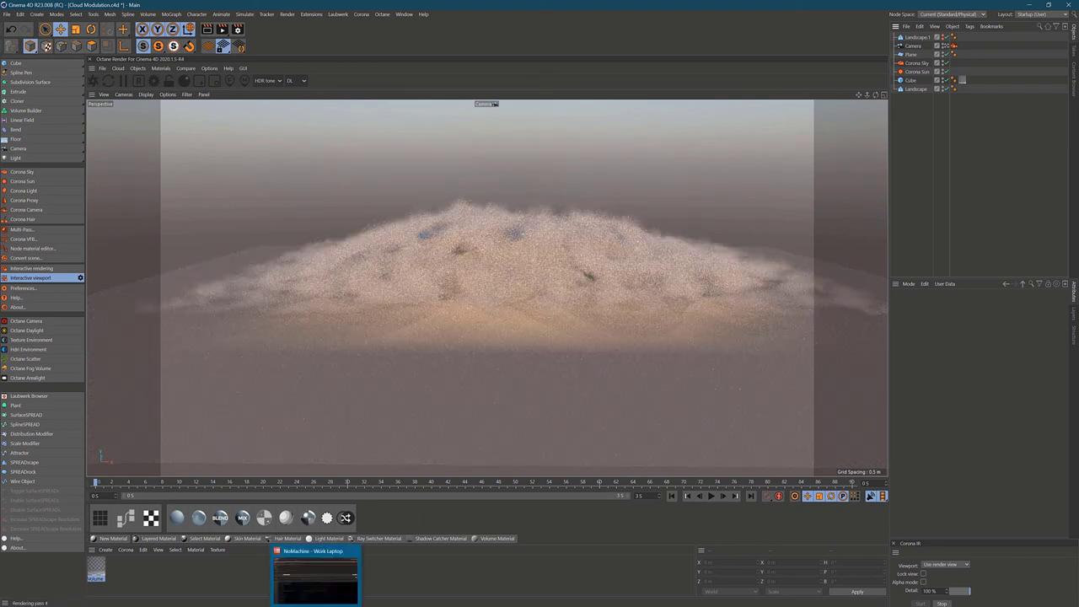
Bring the Discord window up over the scene and open the #pwn-cinema-4d channel
mouse_move(370, 606)
click(370, 581)
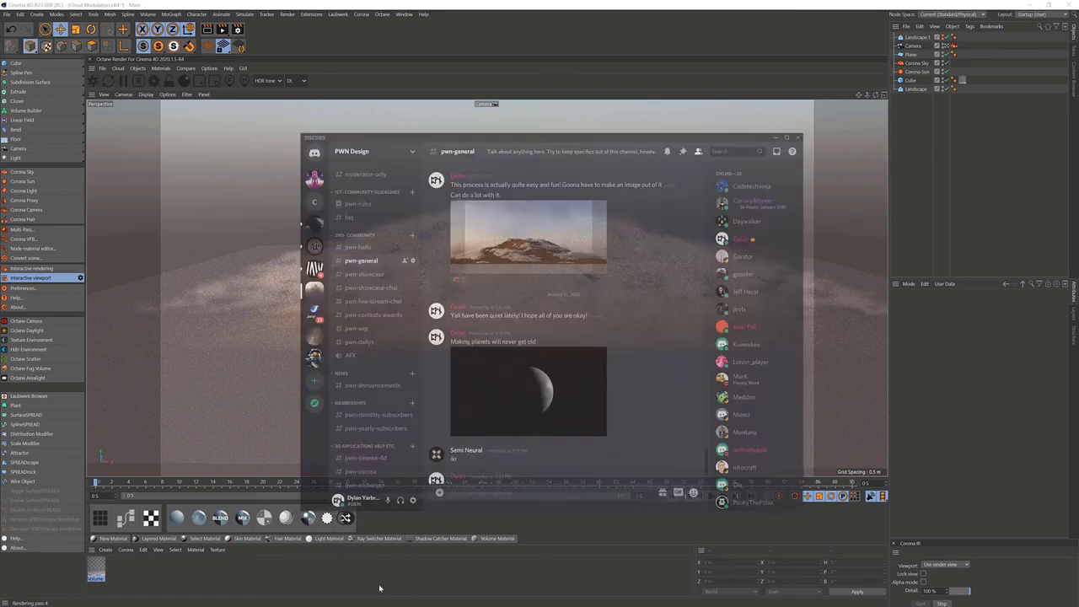
scroll(371, 401, down, 5)
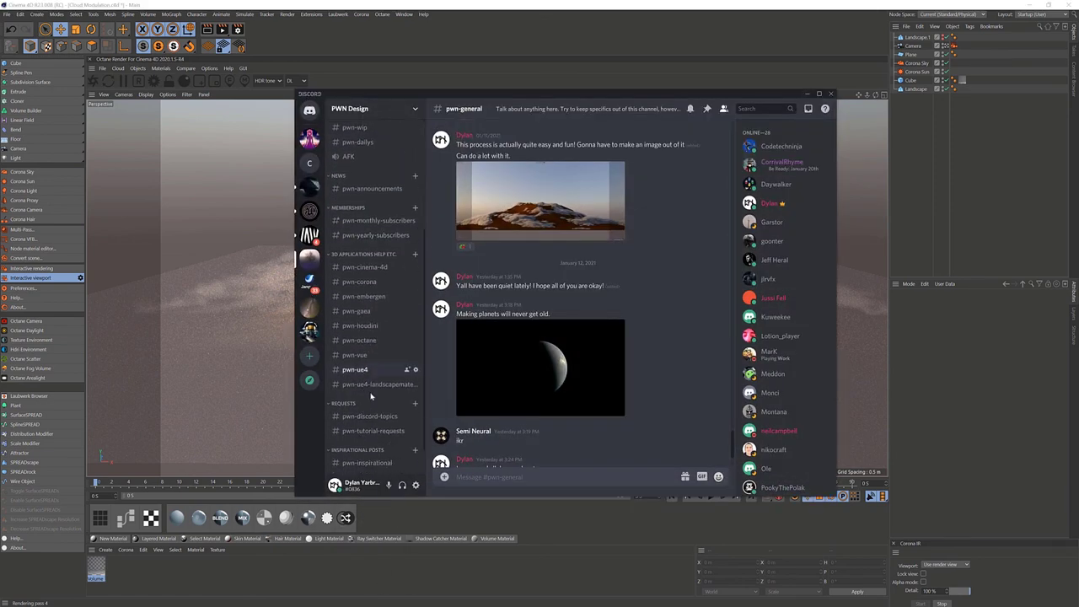
click(369, 284)
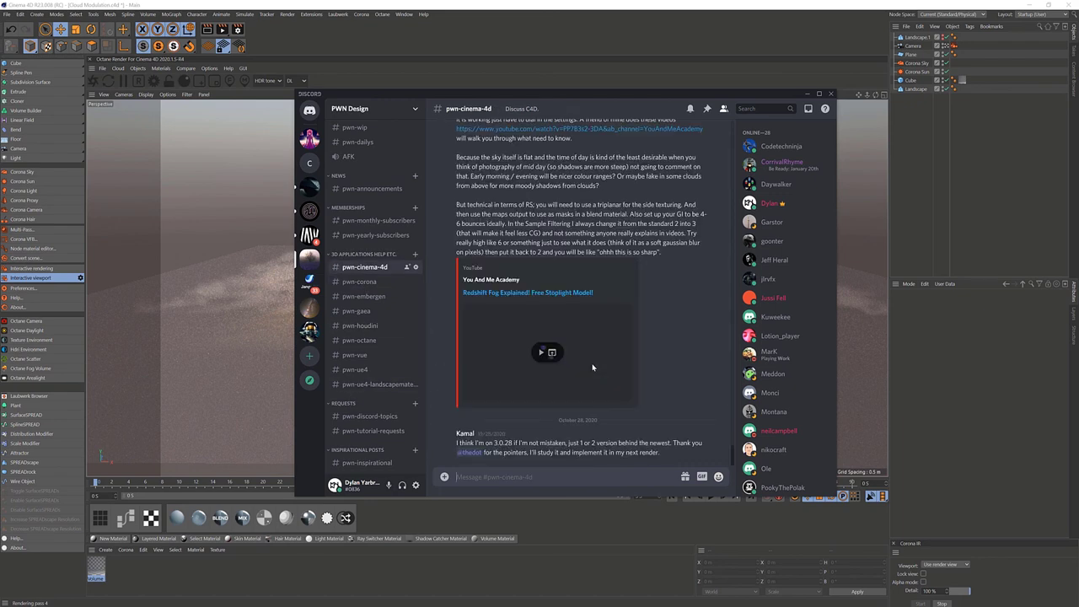
Browse the #pwn-gaea channel, then switch to #pwn-rules
scroll(592, 369, up, 5)
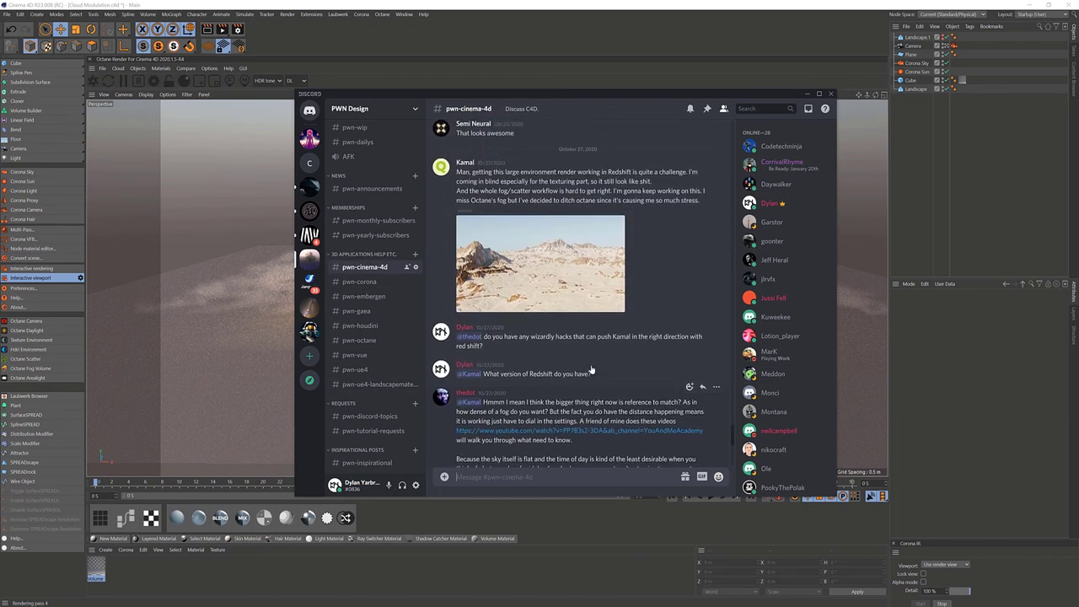
scroll(606, 329, down, 5)
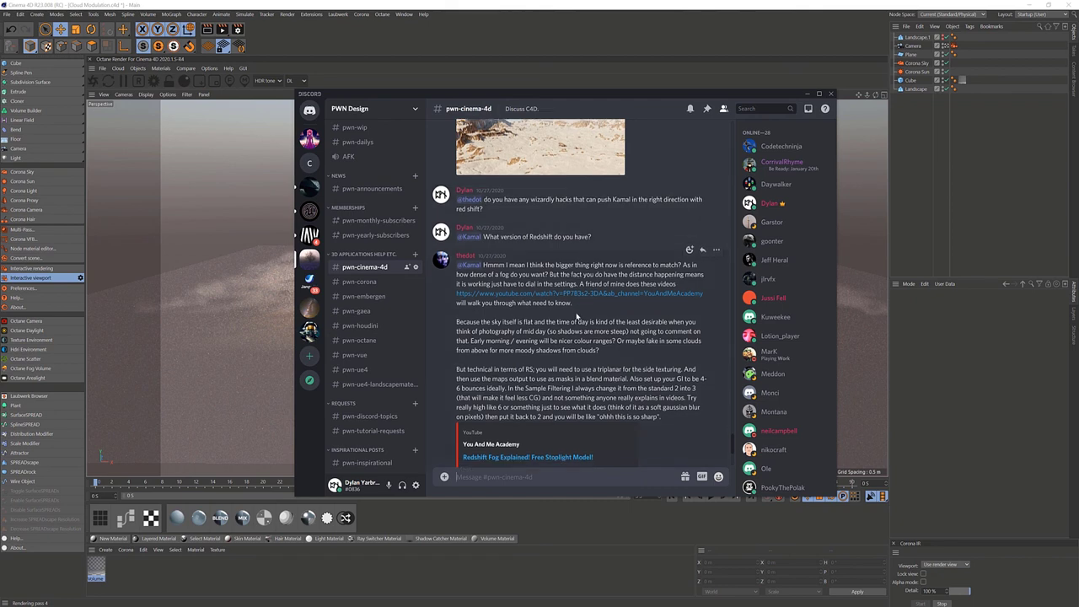
click(356, 310)
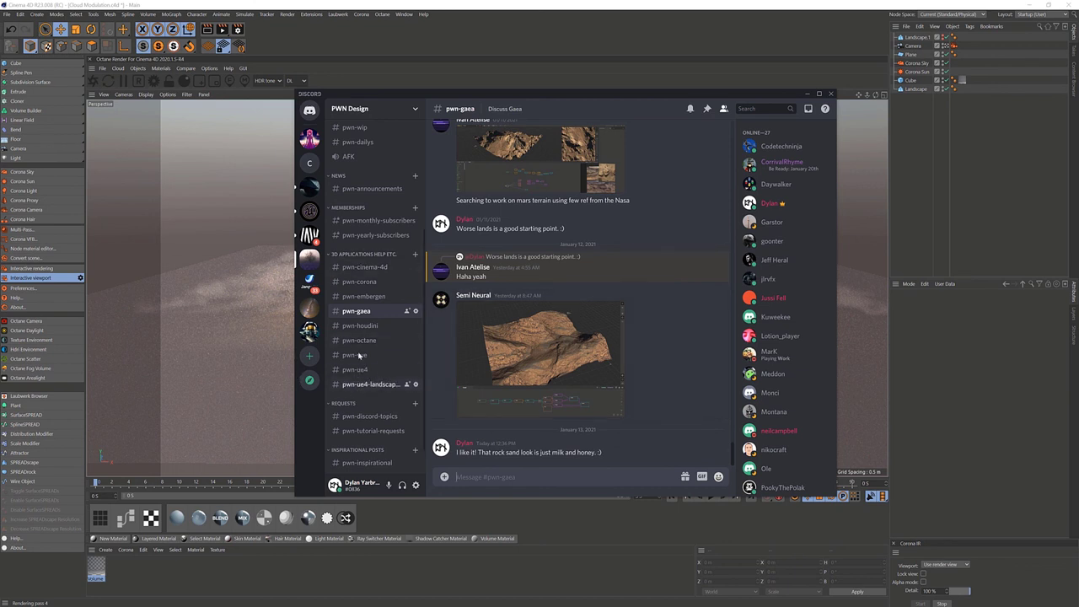
scroll(350, 395, down, 1)
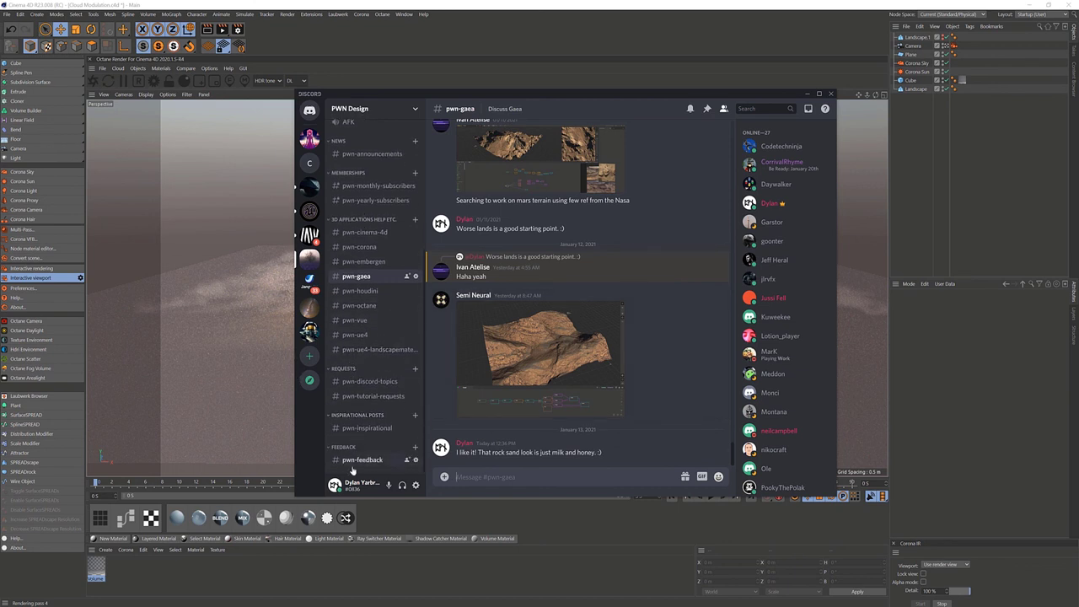
scroll(360, 396, up, 5)
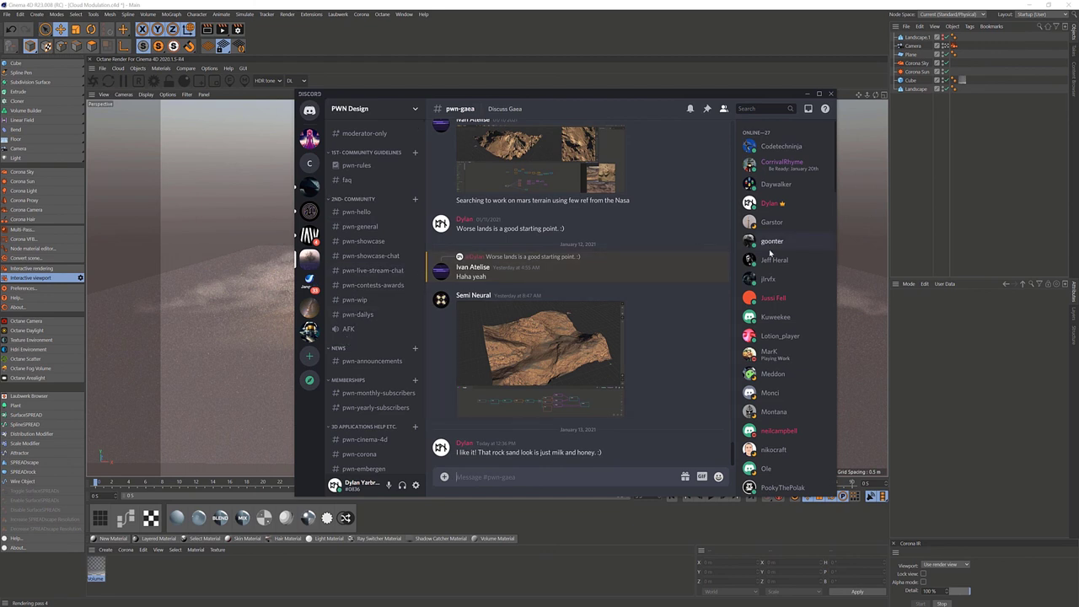
scroll(767, 267, down, 4)
scroll(767, 267, up, 4)
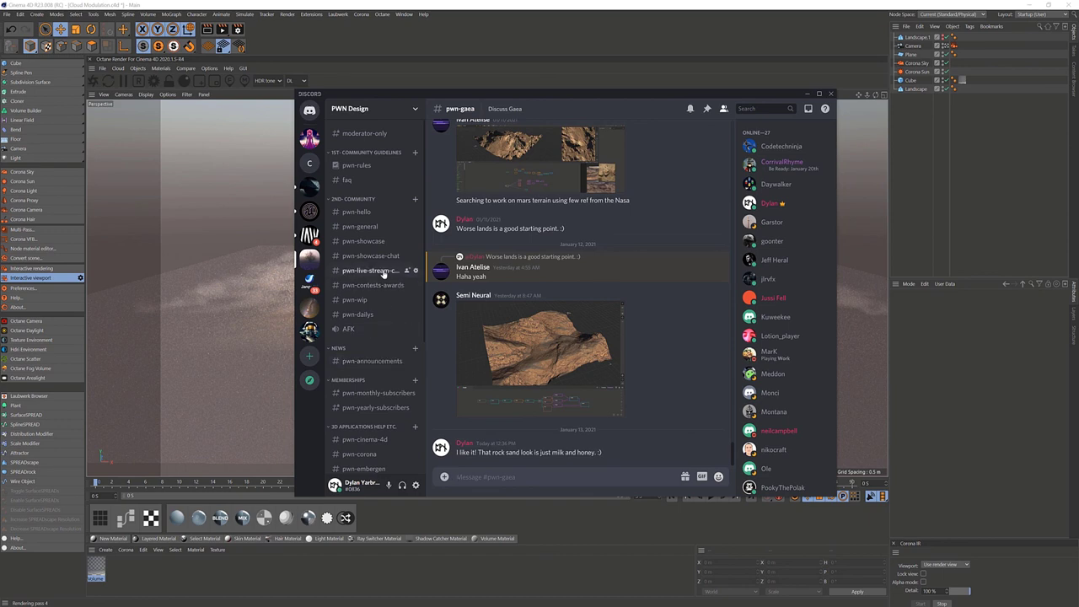
click(367, 165)
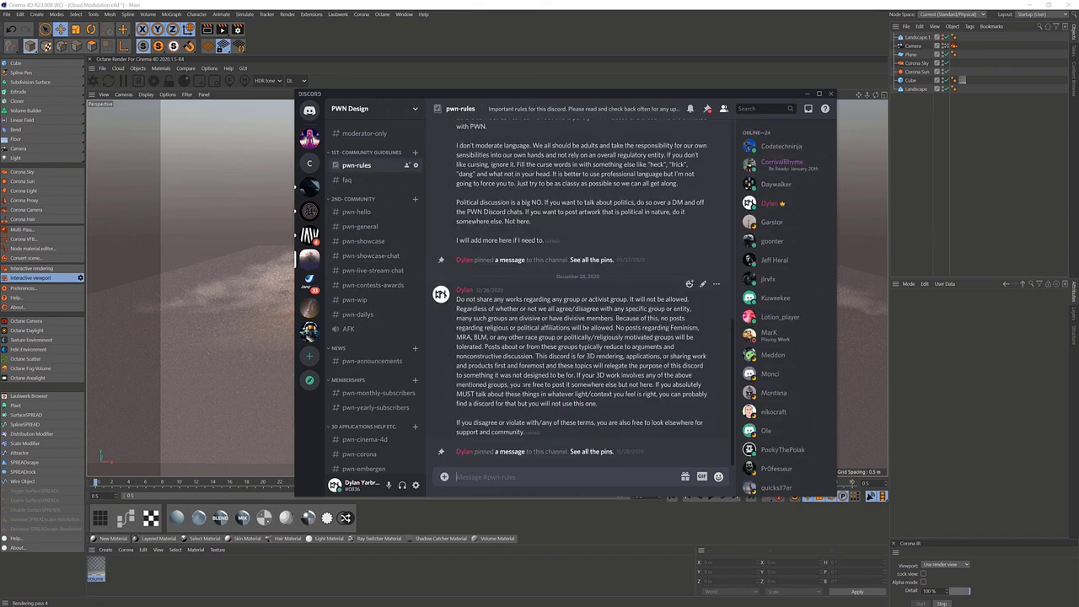
Read the top of the rules message, briefly selecting text and dismissing its options menu
scroll(524, 384, up, 8)
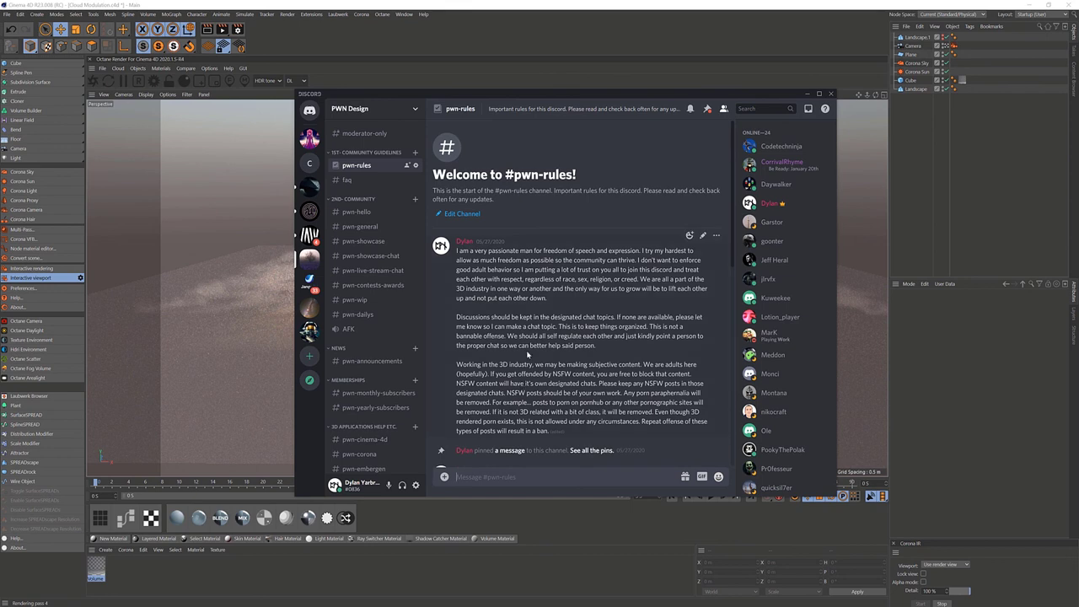
scroll(529, 355, down, 10)
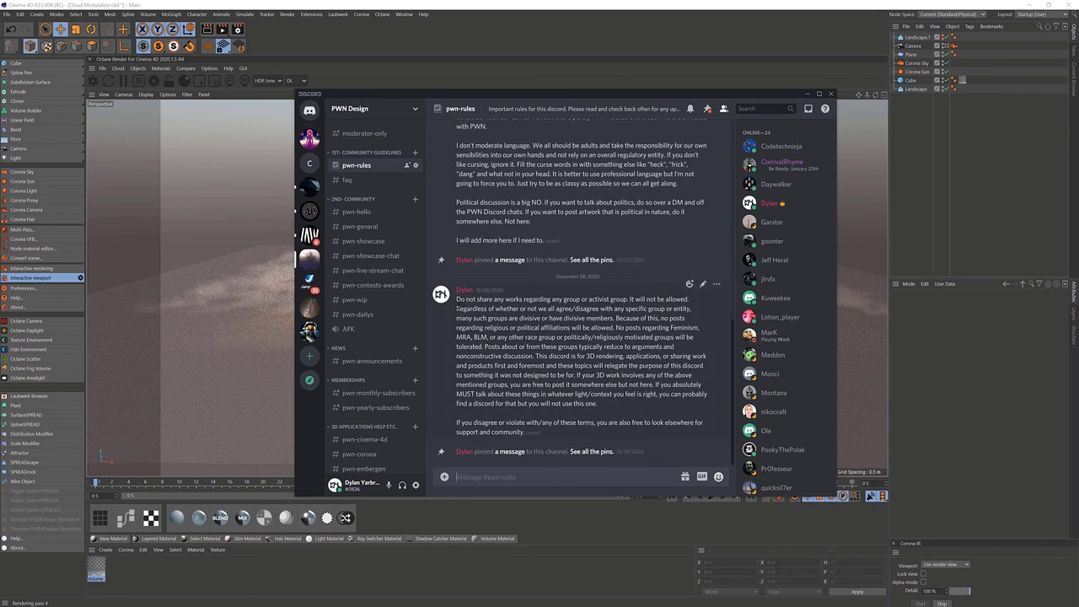
drag(456, 308, 612, 384)
click(613, 385)
right_click(657, 346)
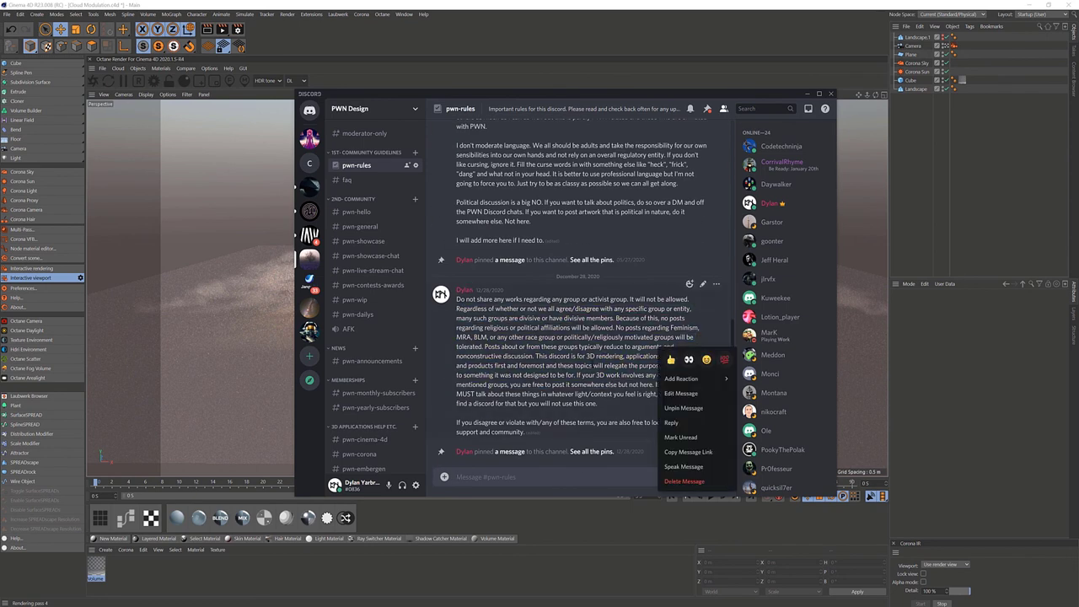
key(Escape)
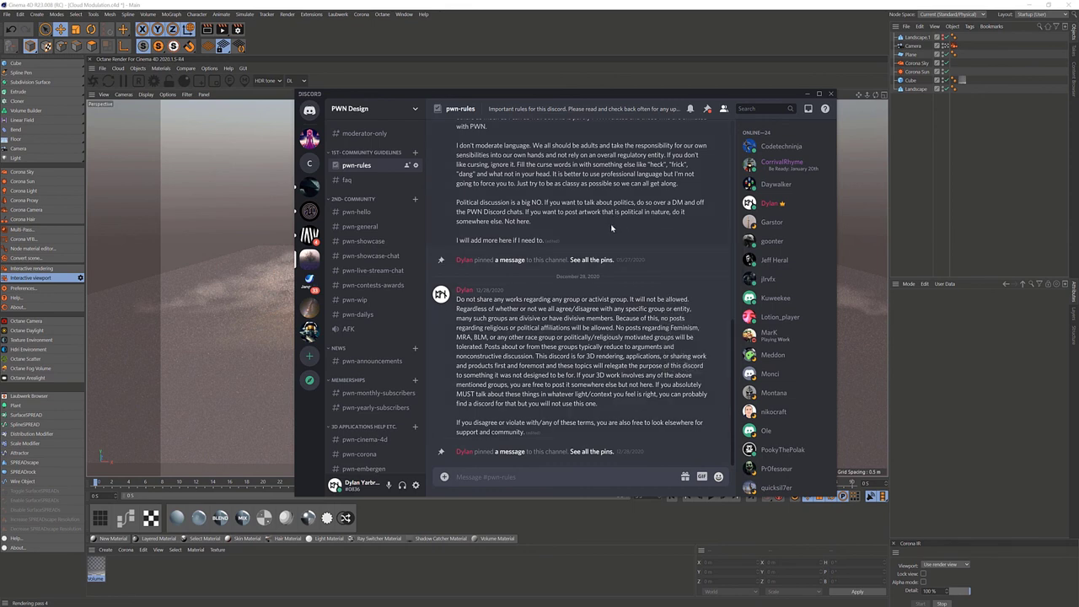
Highlight the rules lines about religious or political posts, then clear the selection
scroll(616, 228, up, 5)
scroll(597, 238, up, 2)
scroll(597, 242, down, 3)
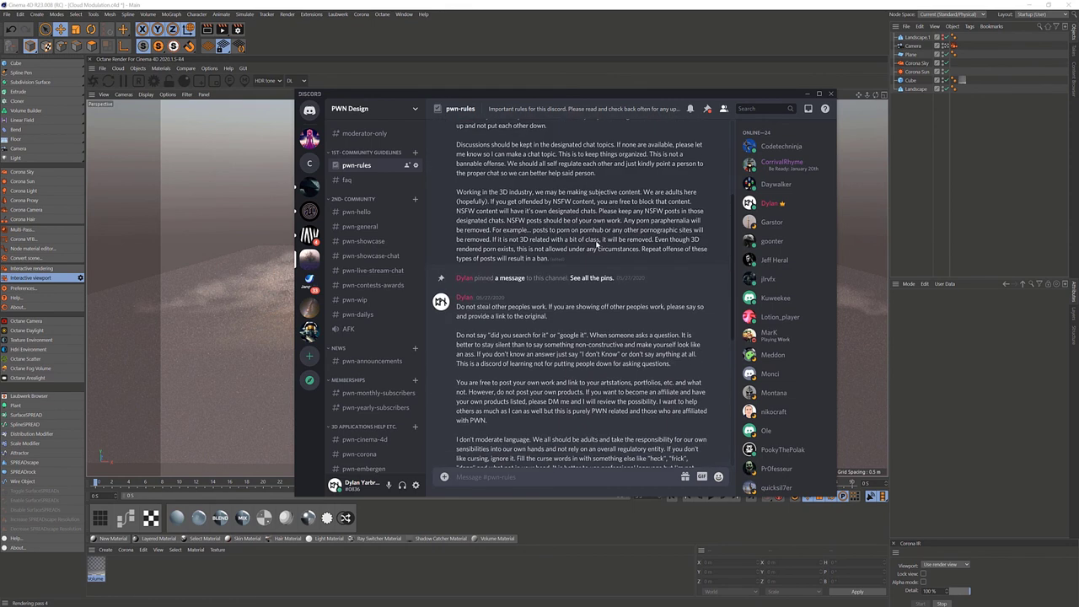
scroll(611, 241, down, 5)
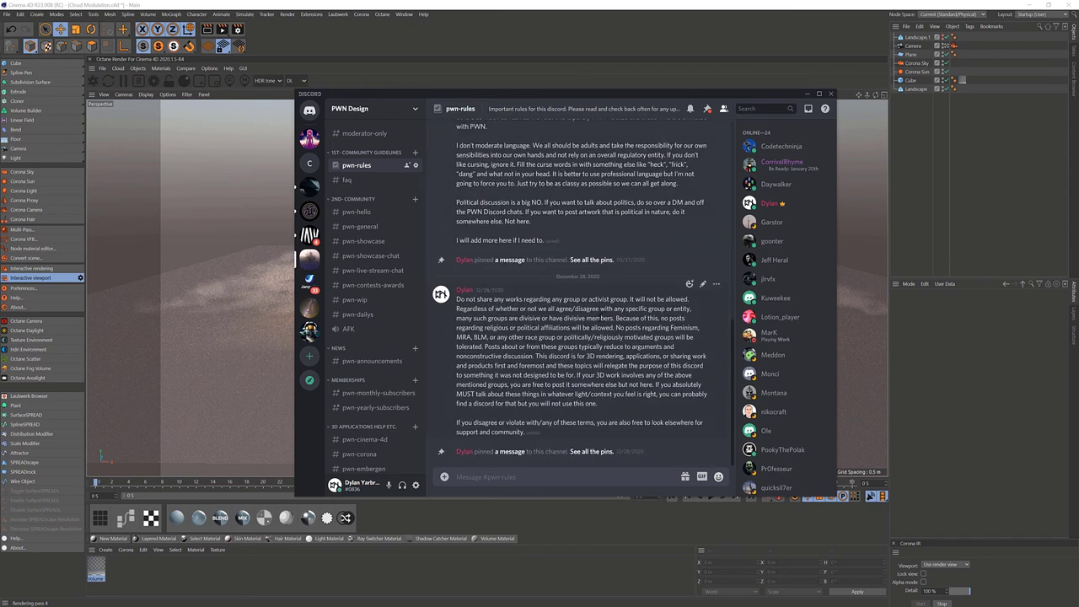
drag(615, 318, 686, 346)
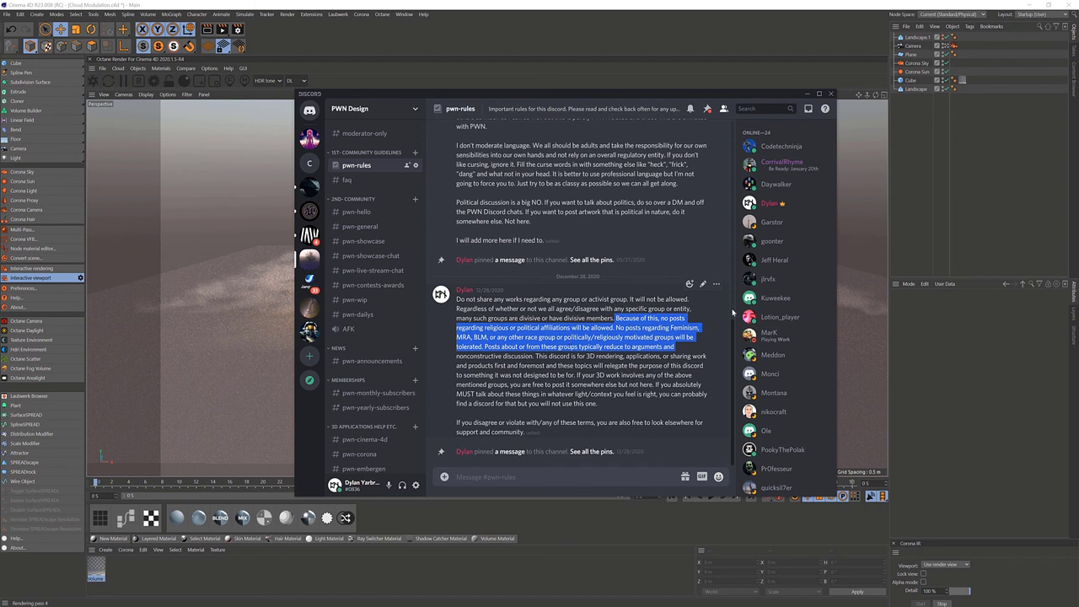
click(646, 401)
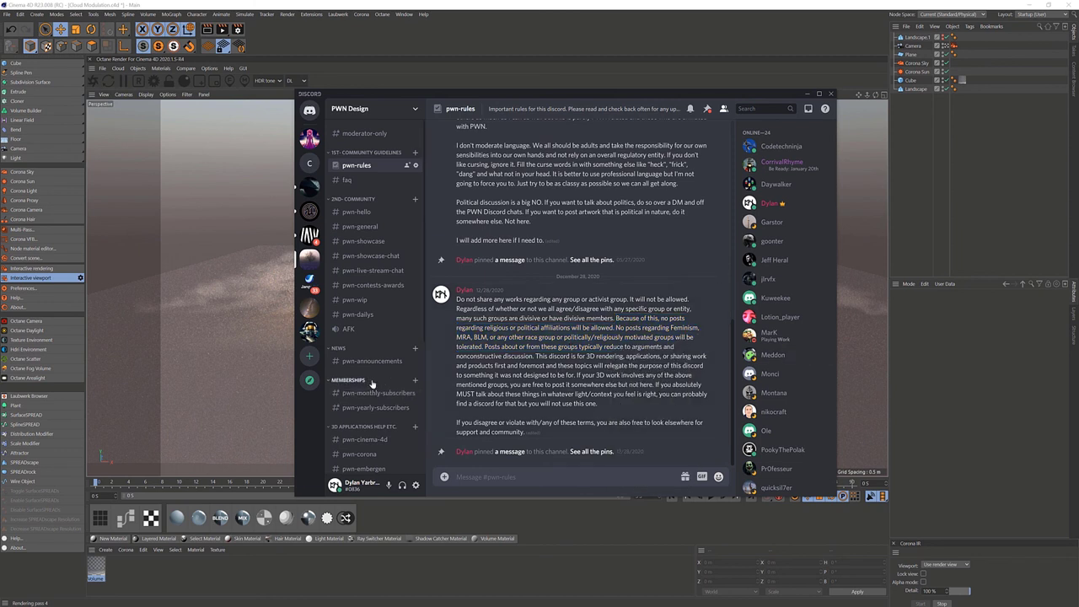
Read the remaining rules, open #pwn-octane, then minimize Discord to show the cloud render
scroll(371, 384, down, 3)
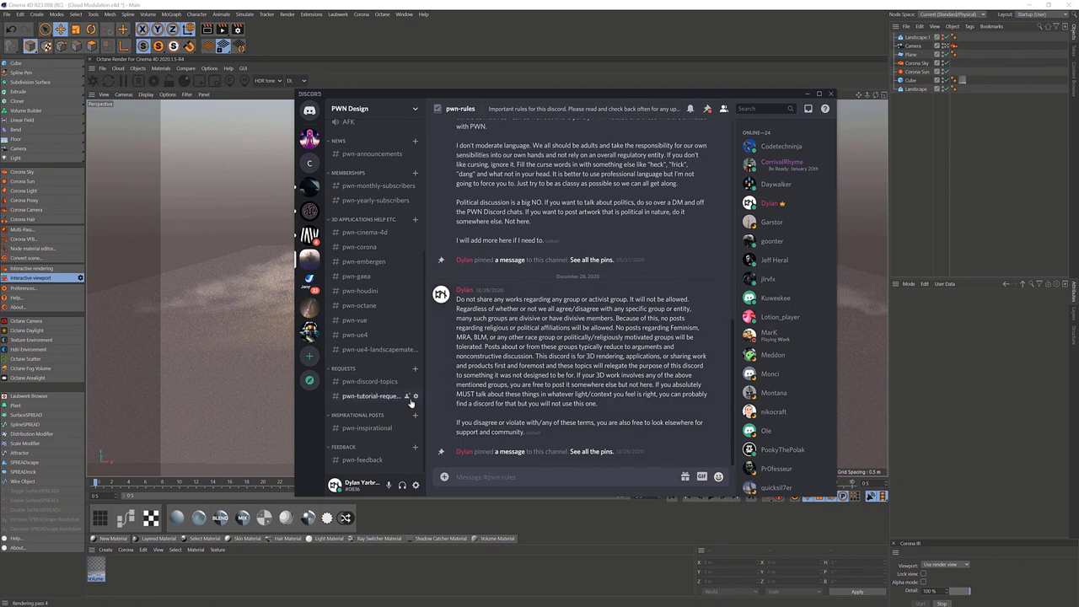
scroll(576, 359, up, 10)
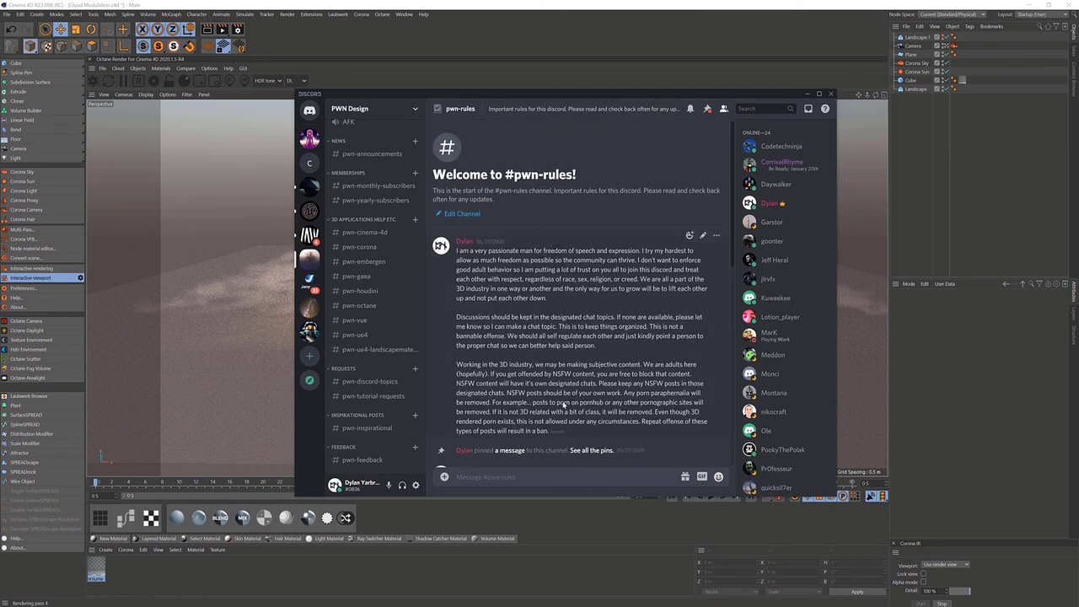
scroll(556, 353, down, 1)
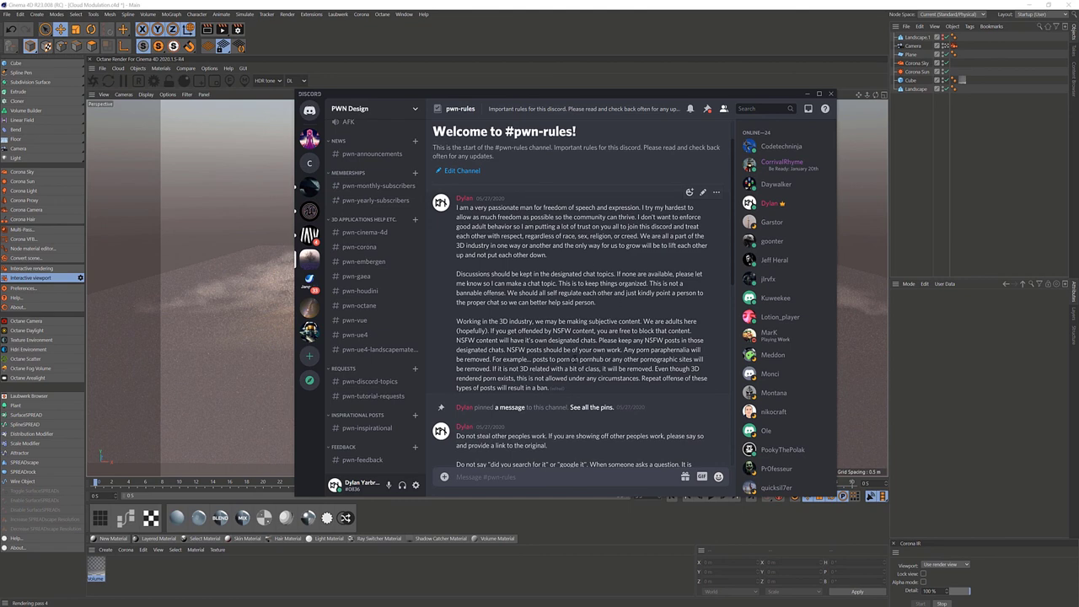
scroll(559, 347, down, 3)
scroll(559, 346, up, 4)
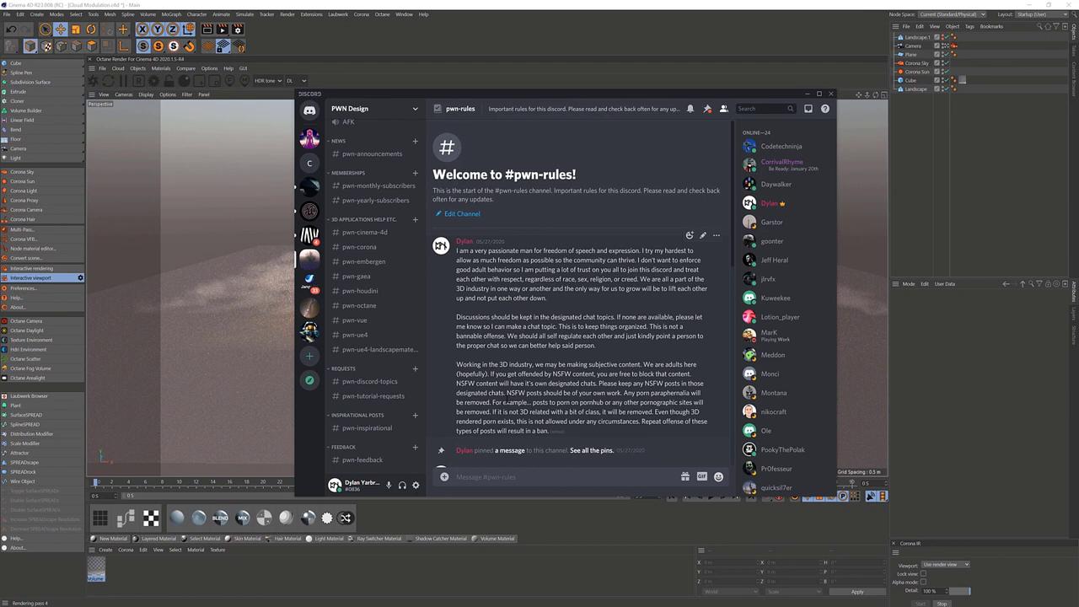
scroll(575, 296, down, 1)
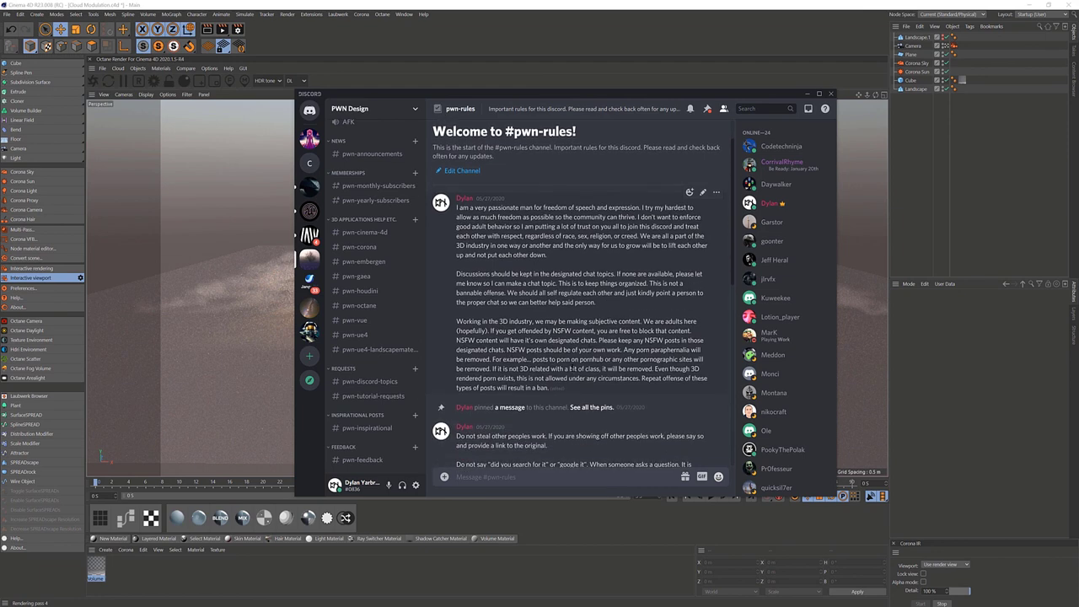
scroll(535, 383, down, 6)
scroll(535, 384, up, 8)
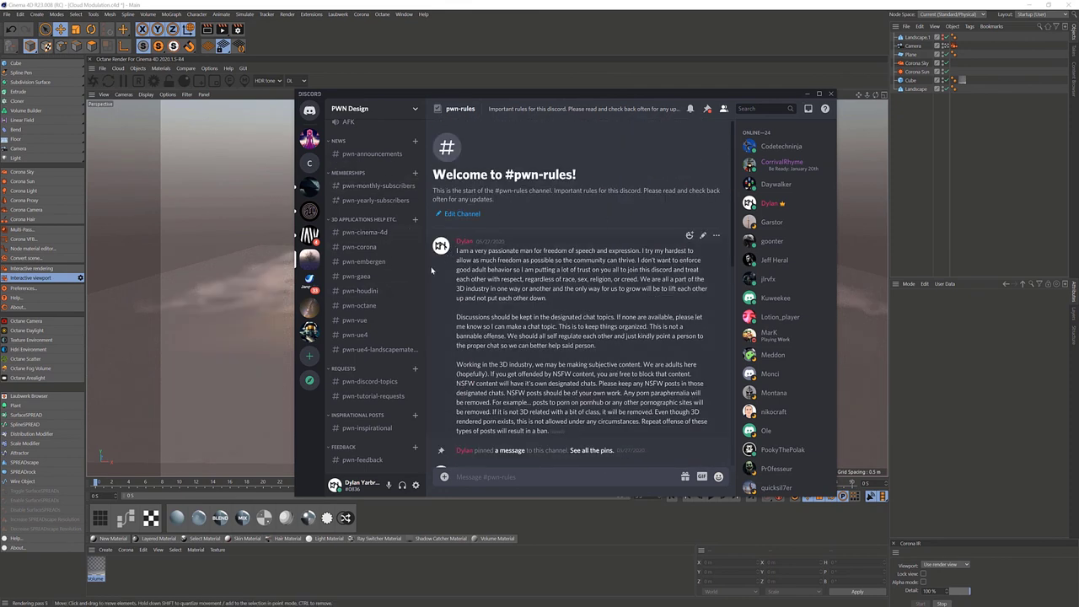
click(371, 307)
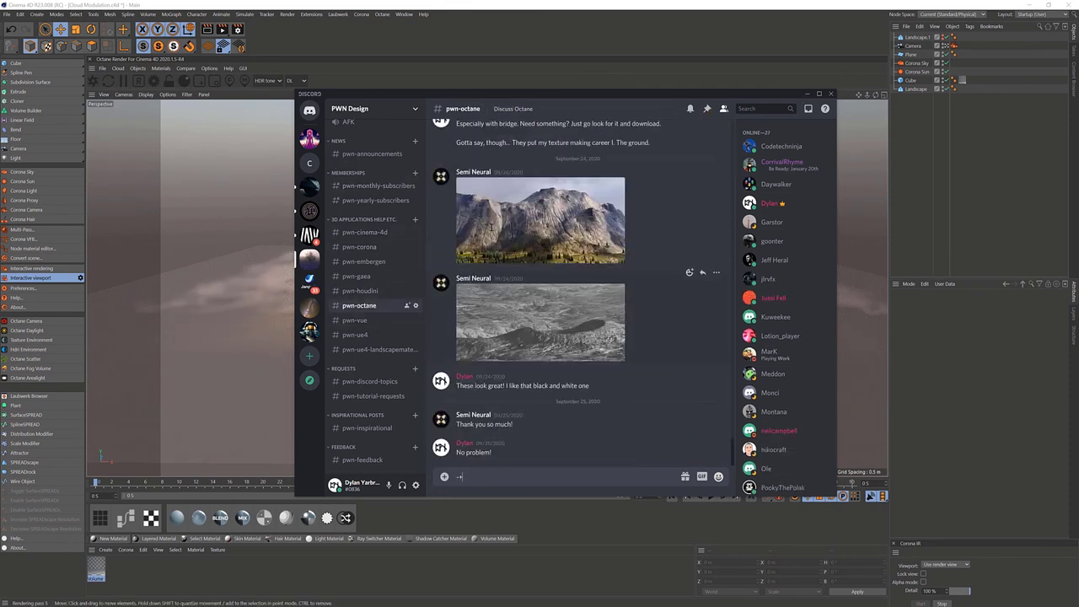
click(806, 94)
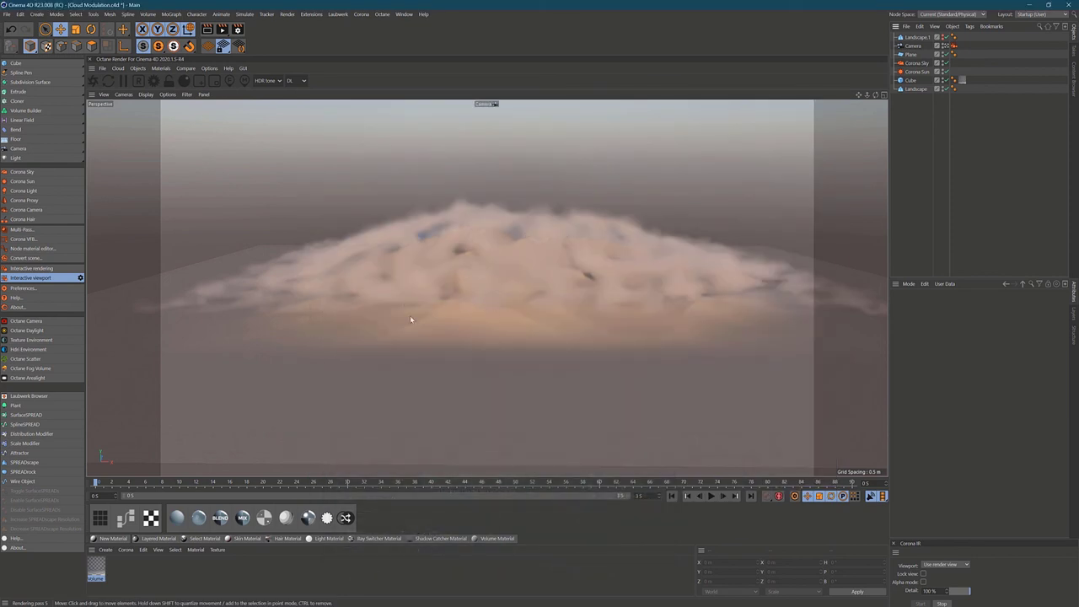